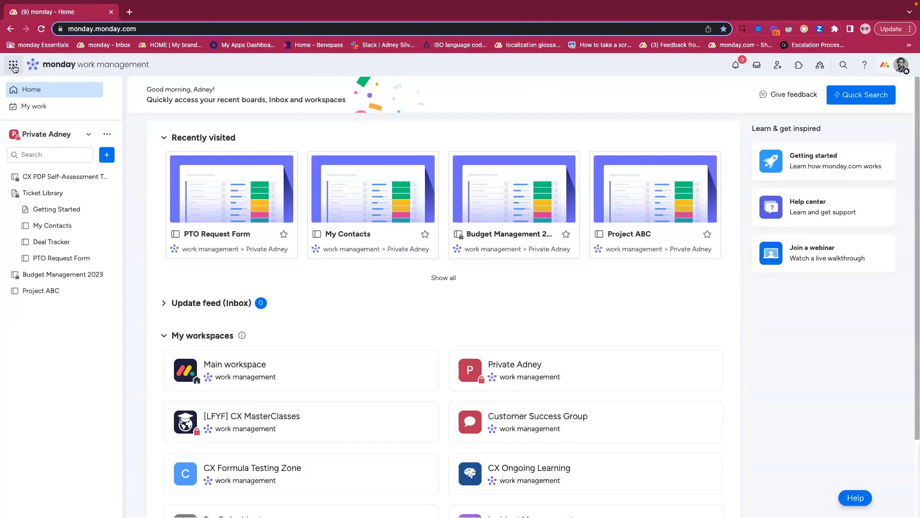
- Look over the installed products list, close it, and open the My Contacts board from the workspace
left_click(13, 65)
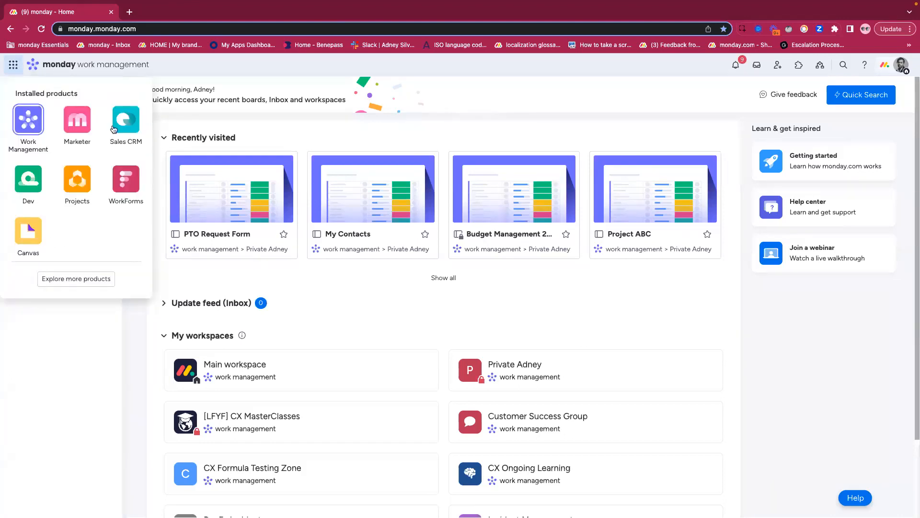
left_click(154, 67)
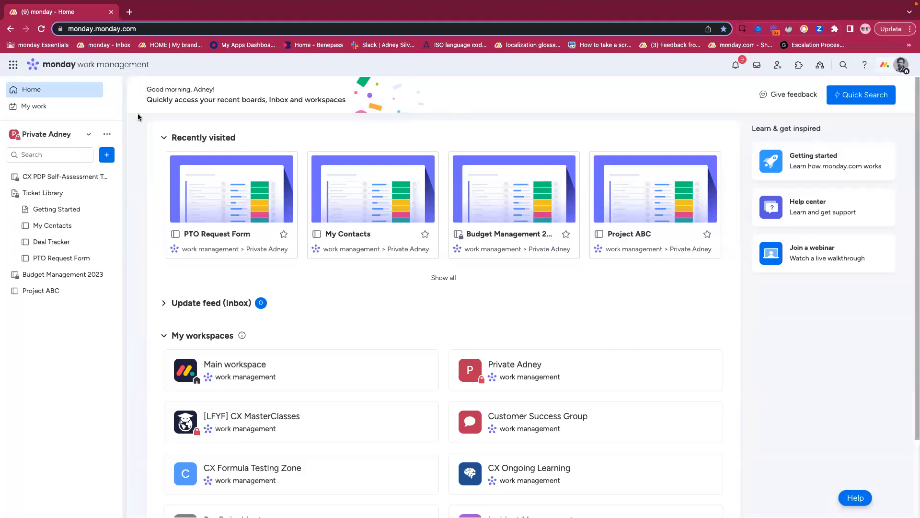
left_click(67, 228)
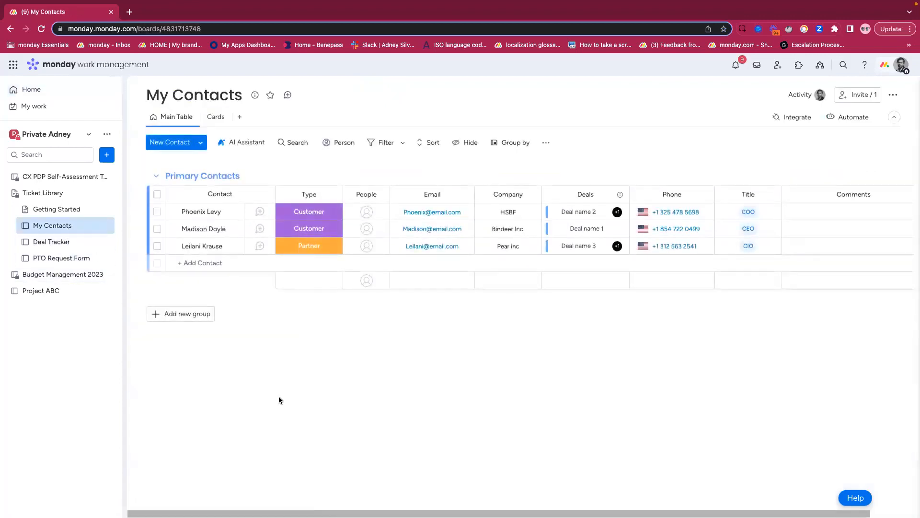
- Review which columns the board search can cover, and open the People picker for the first contact
left_click(294, 147)
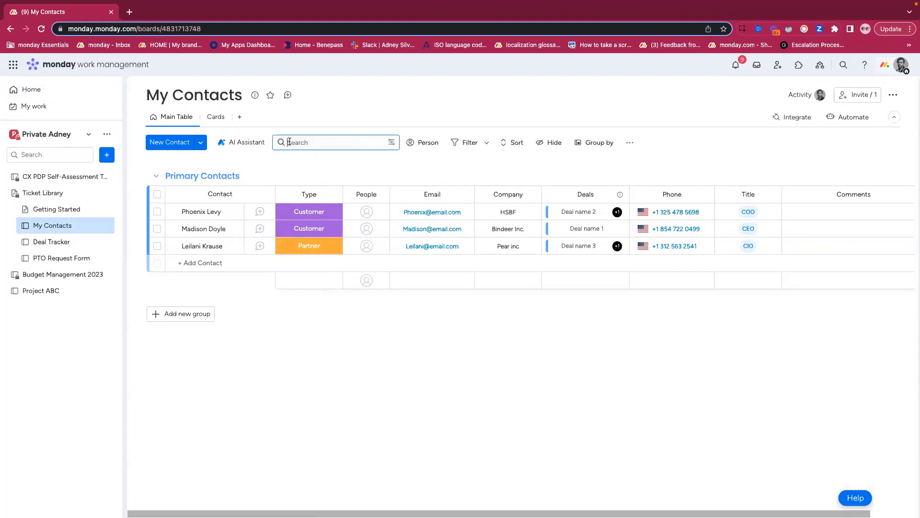
left_click(393, 144)
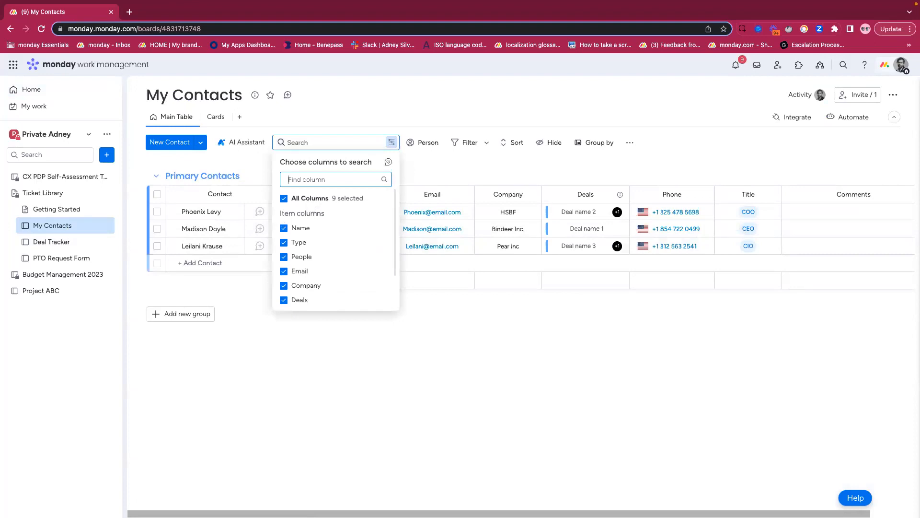
scroll(333, 215, "down", 2)
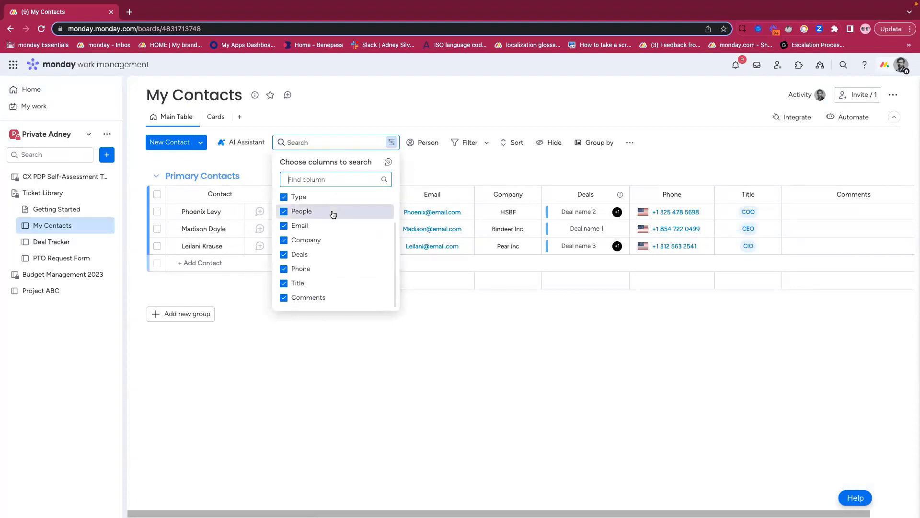
scroll(333, 214, "up", 3)
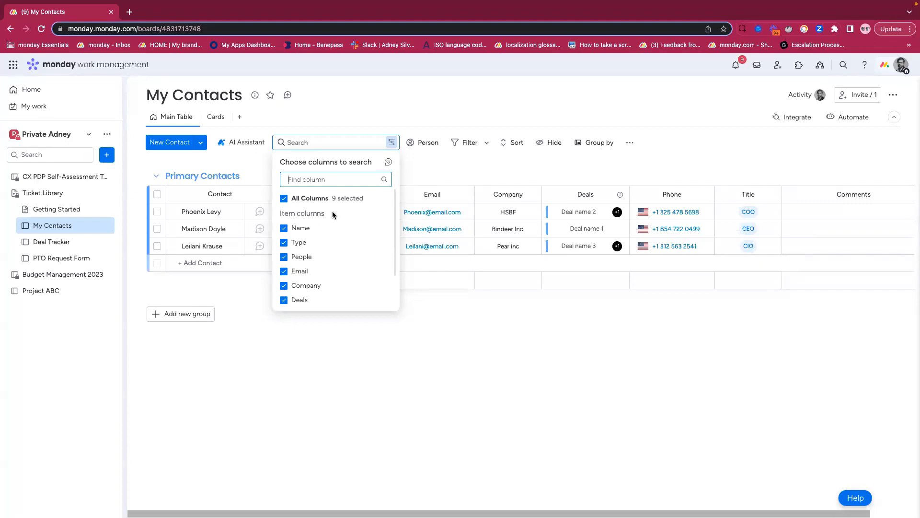
left_click(428, 163)
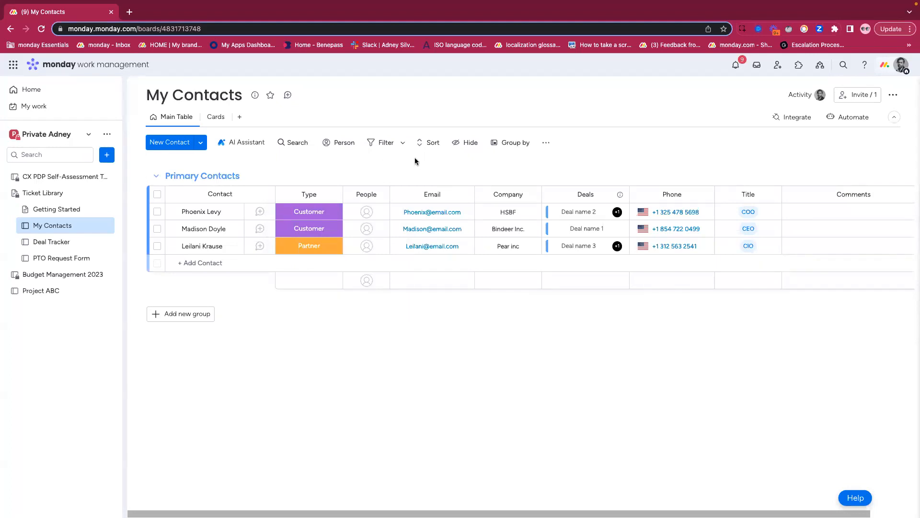
left_click(370, 216)
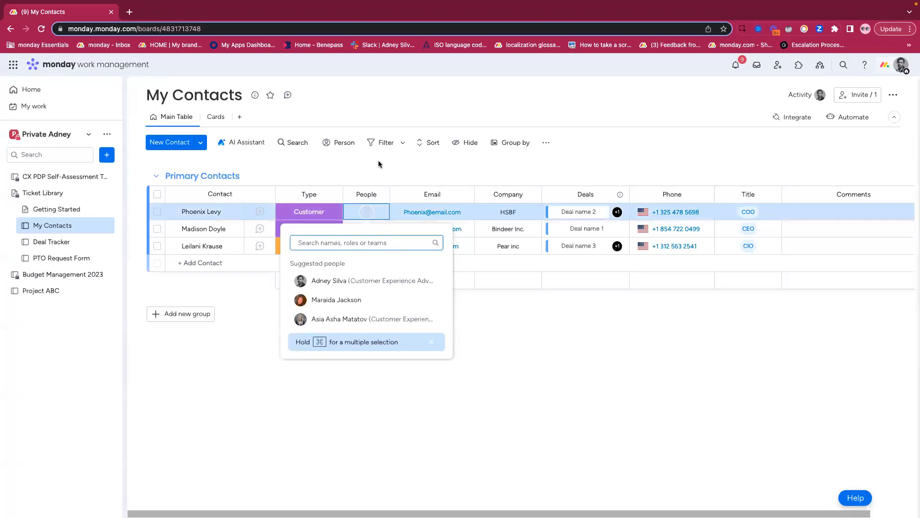
- Switch to the WorkForms website and examine its sections on customizing forms, sharing them, viewing results and automating requests
key("ctrl+Right")
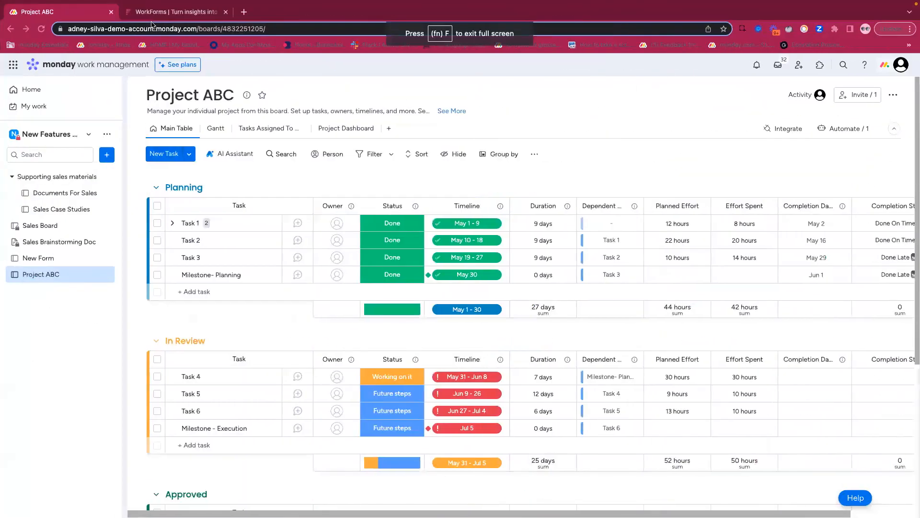
left_click(154, 12)
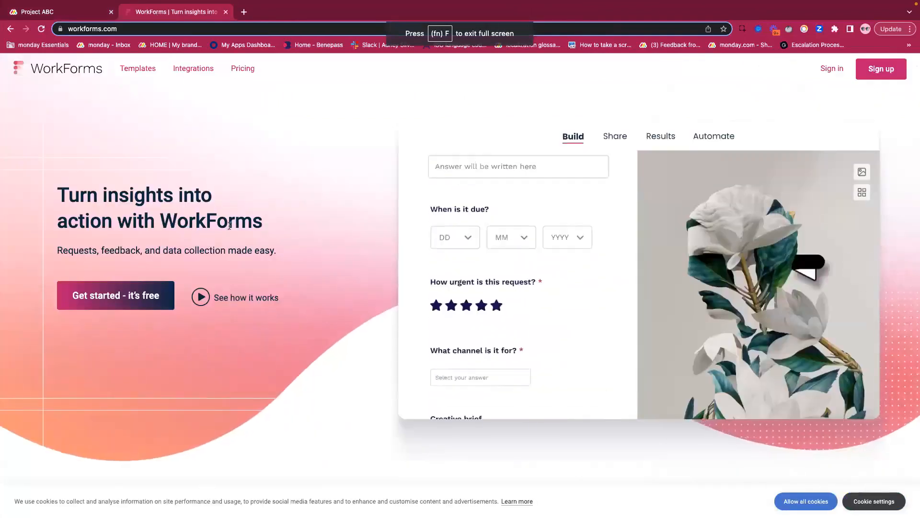
scroll(229, 225, "down", 2)
scroll(229, 225, "down", 2)
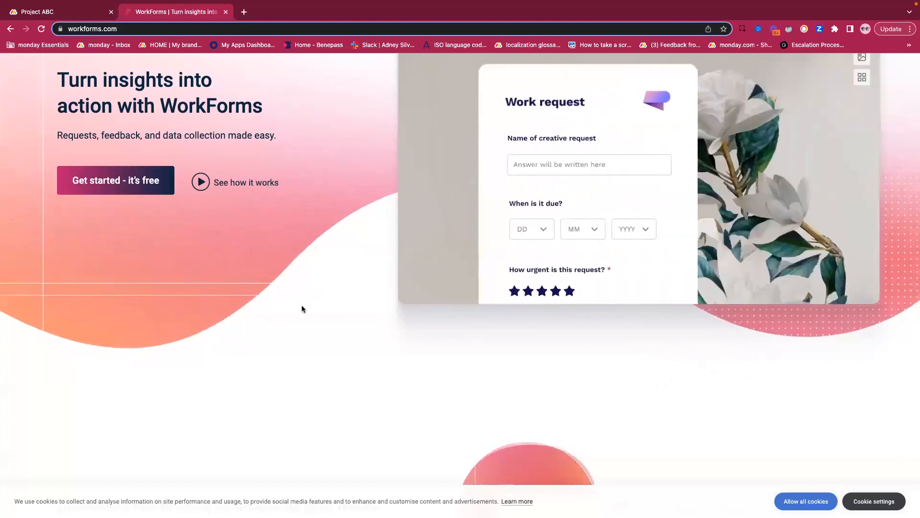
scroll(302, 308, "down", 1)
scroll(302, 308, "down", 2)
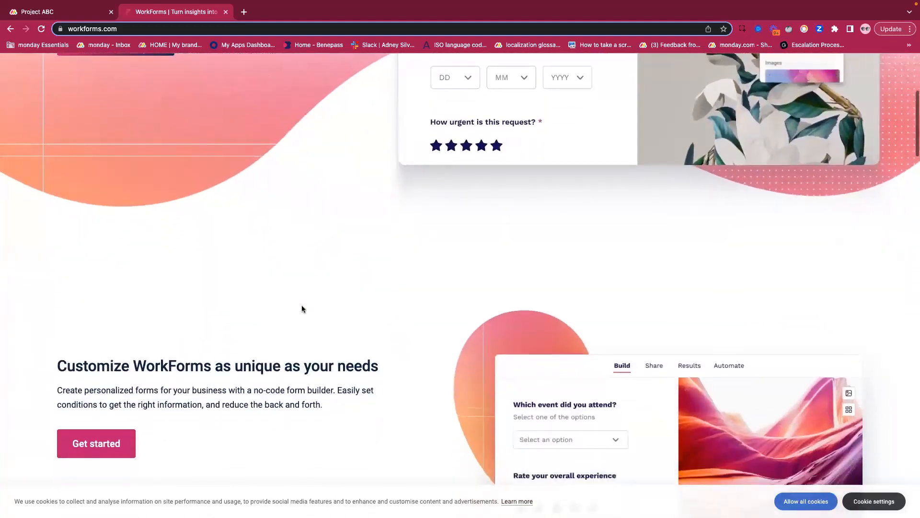
scroll(302, 308, "down", 3)
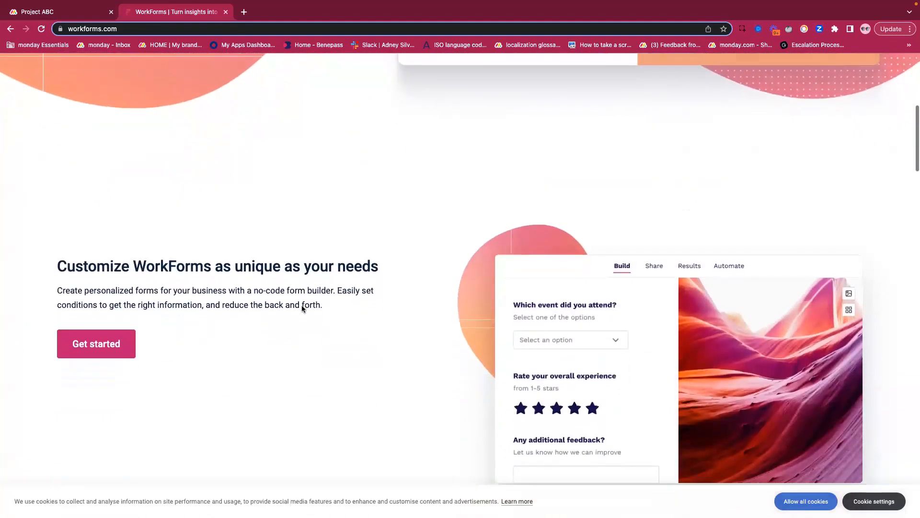
scroll(302, 305, "down", 1)
scroll(302, 306, "down", 2)
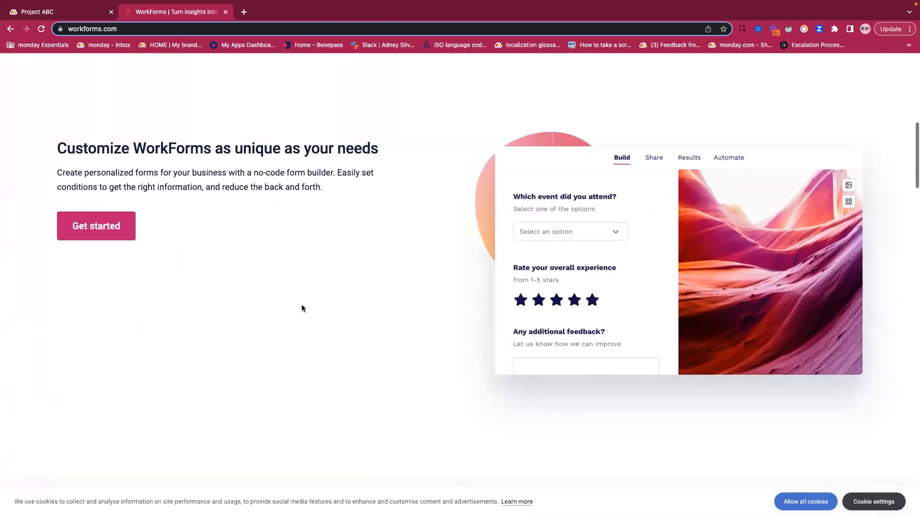
scroll(302, 309, "down", 2)
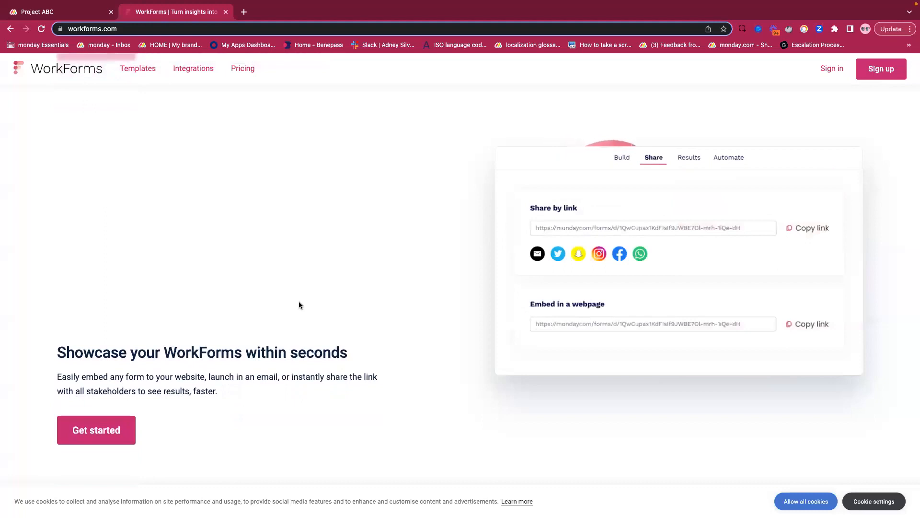
scroll(298, 305, "down", 2)
scroll(297, 301, "down", 1)
scroll(297, 300, "down", 2)
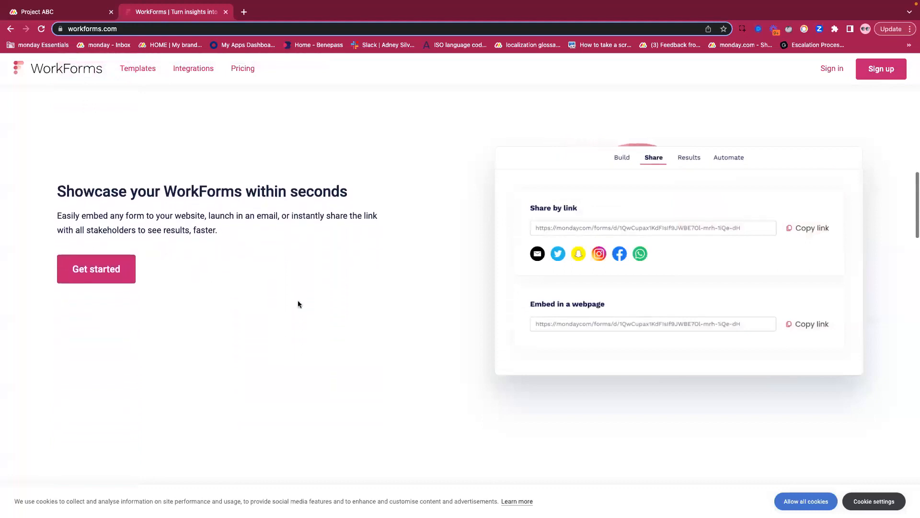
scroll(297, 300, "down", 1)
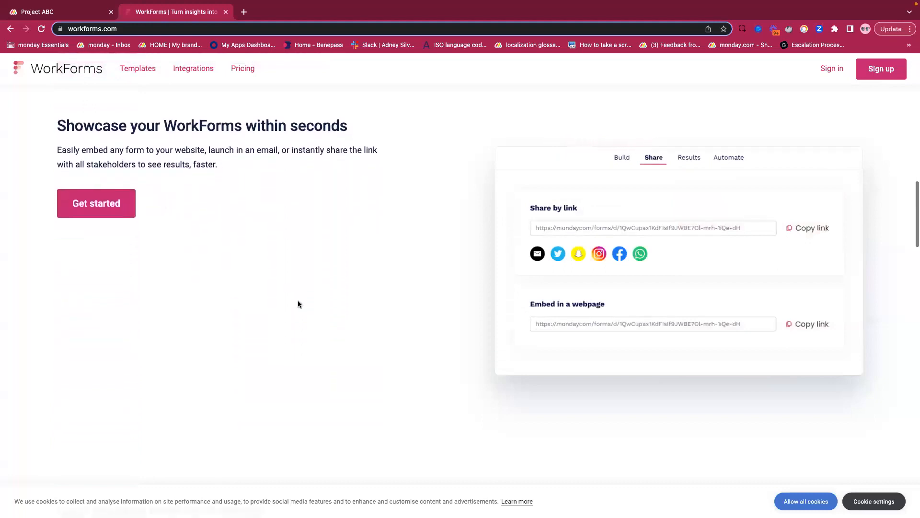
scroll(297, 304, "down", 1)
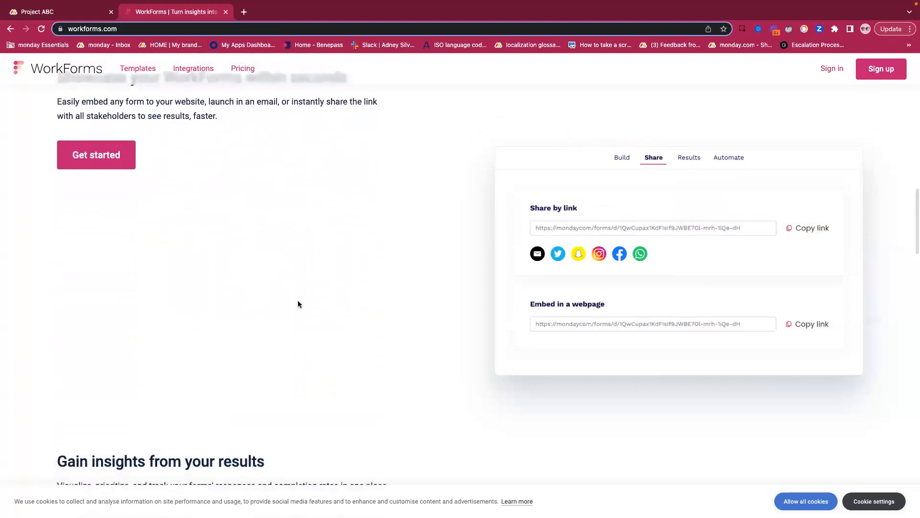
scroll(298, 304, "down", 3)
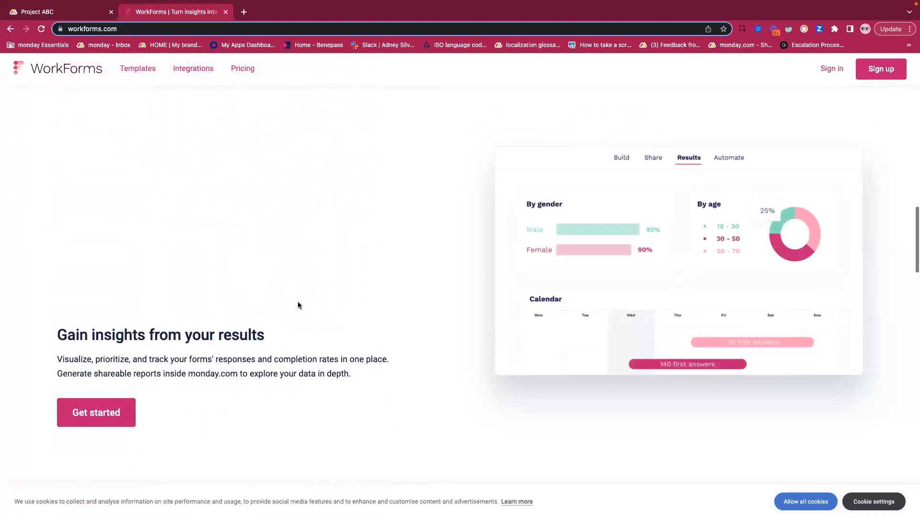
scroll(298, 304, "down", 4)
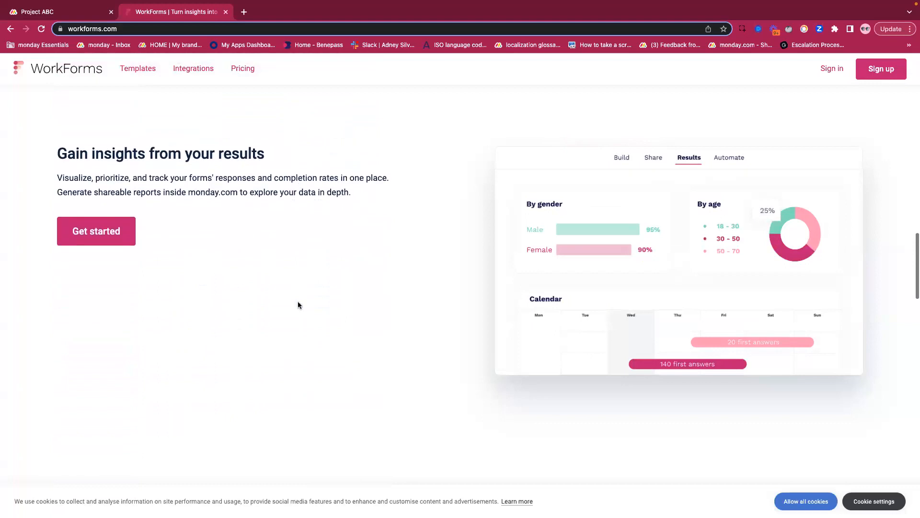
scroll(298, 302, "down", 2)
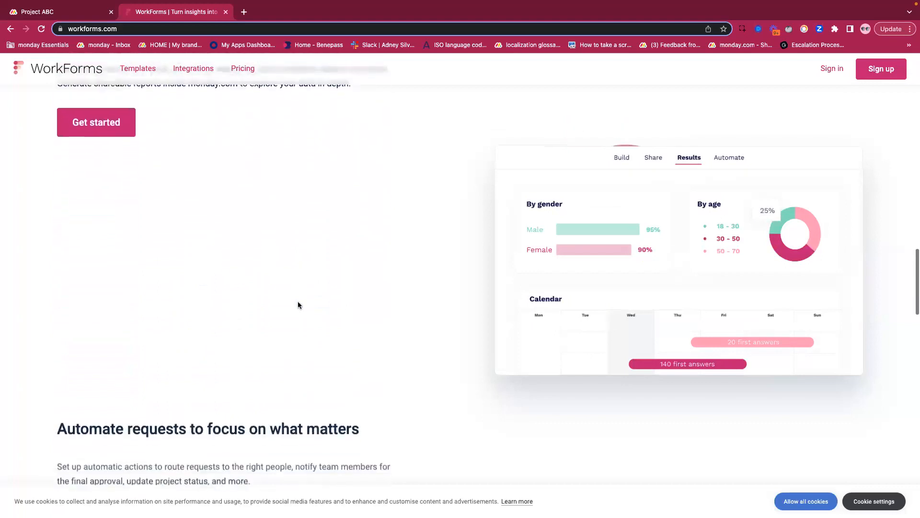
scroll(297, 304, "down", 5)
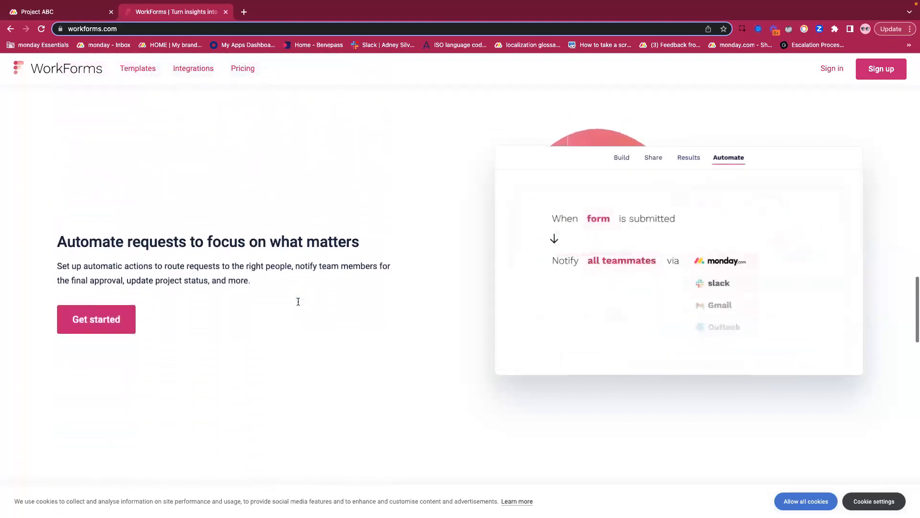
scroll(298, 301, "down", 1)
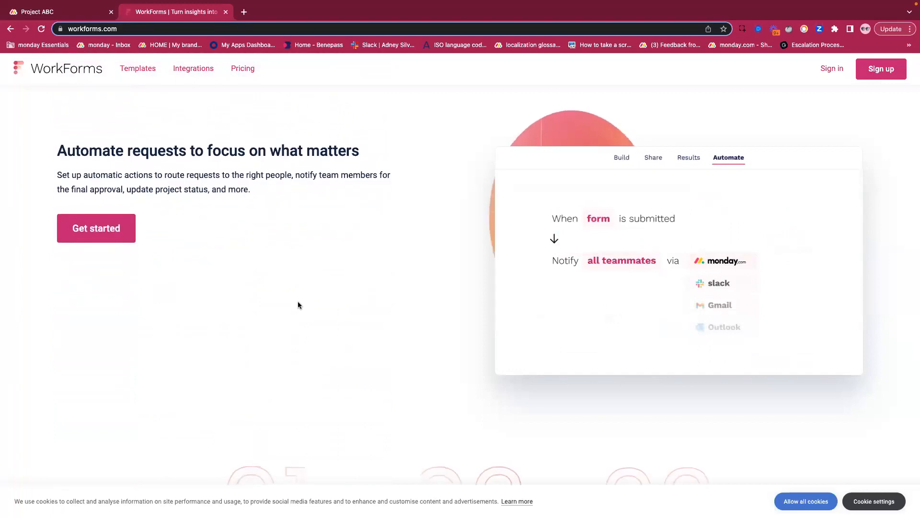
scroll(298, 304, "down", 3)
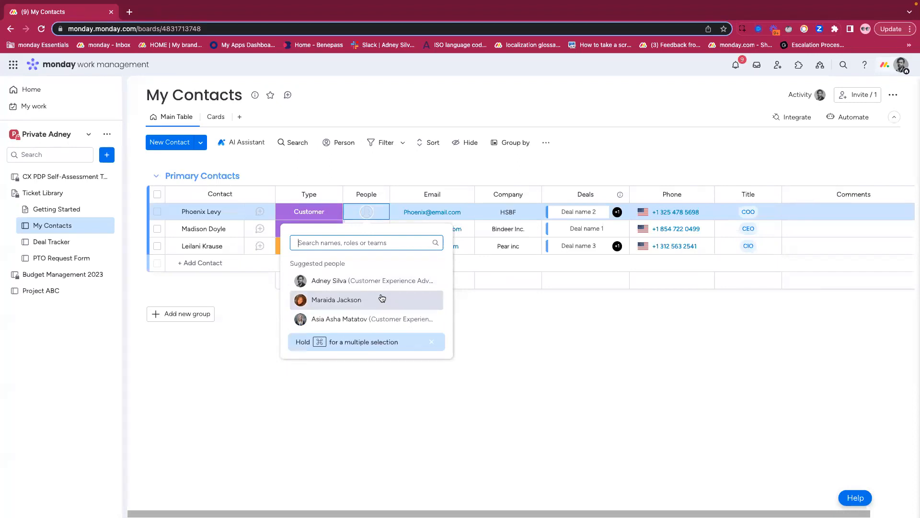
- Close the People picker on the My Contacts board, add a Form view, and look over its questions
left_click(275, 153)
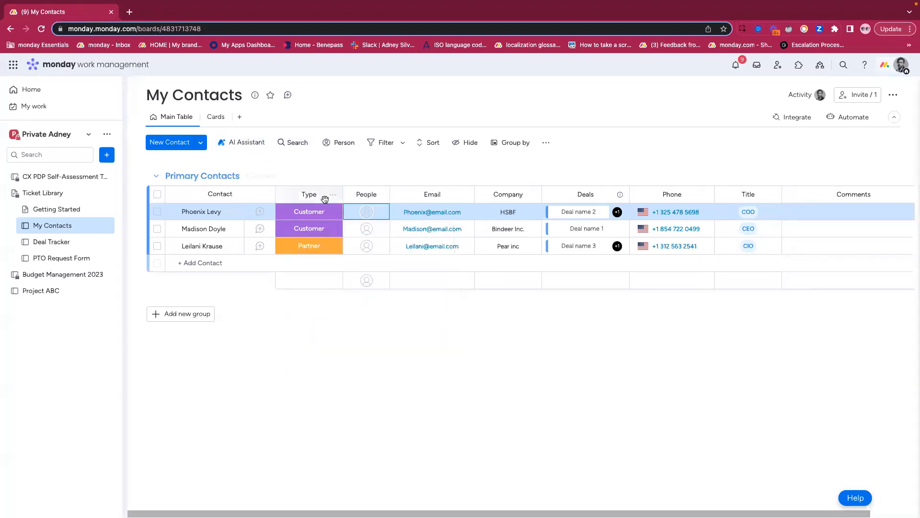
left_click(240, 119)
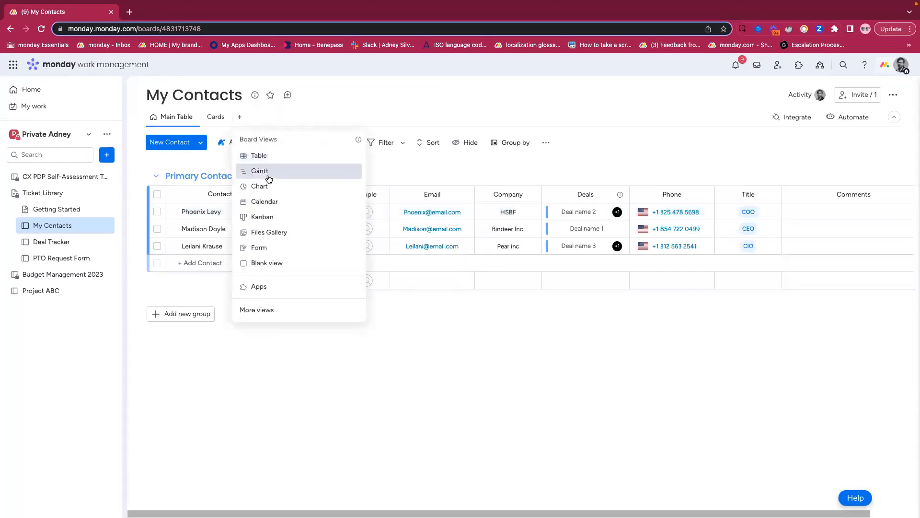
left_click(258, 247)
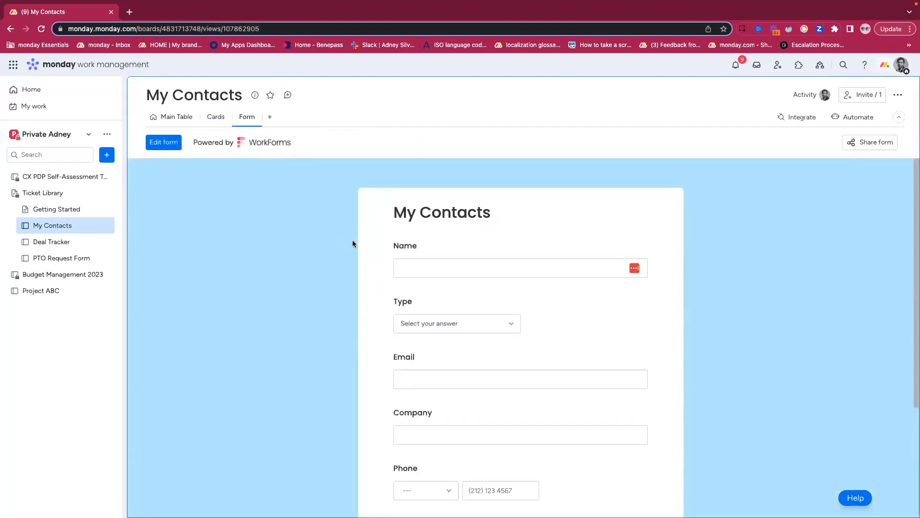
scroll(353, 240, "down", 4)
scroll(351, 238, "up", 4)
- Edit the My Contacts form to restrict access to account members for the locked People question, and close the editor
left_click(165, 146)
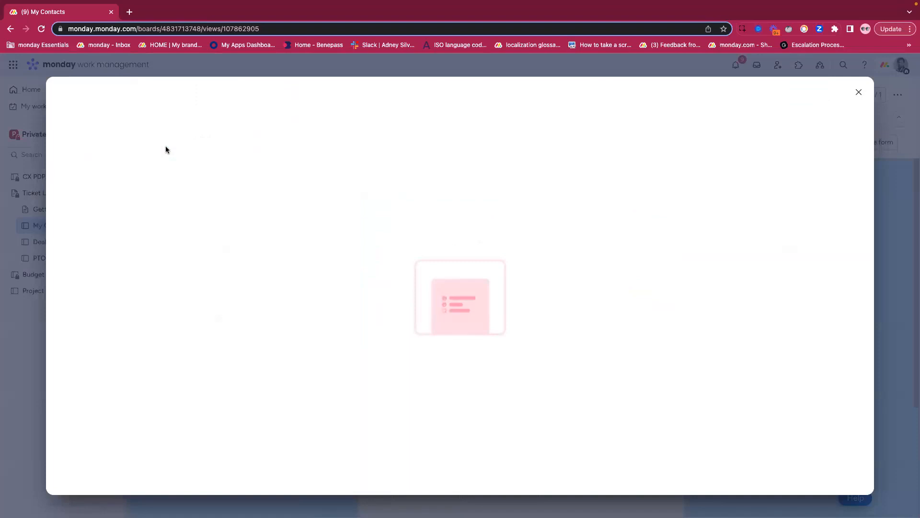
scroll(294, 311, "down", 7)
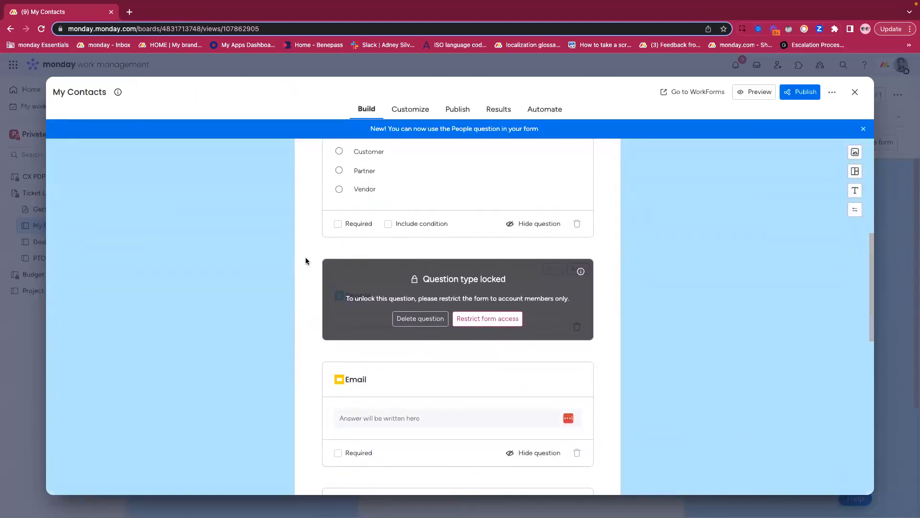
scroll(251, 290, "down", 1)
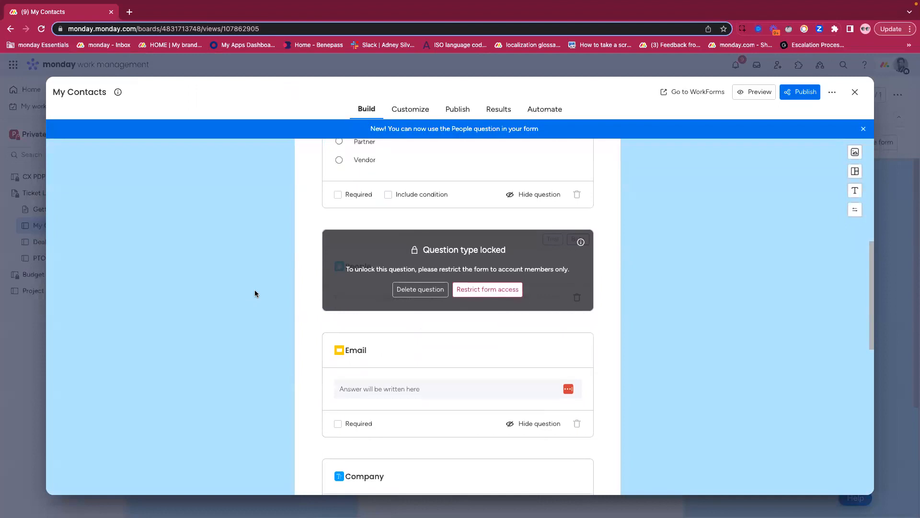
left_click(484, 290)
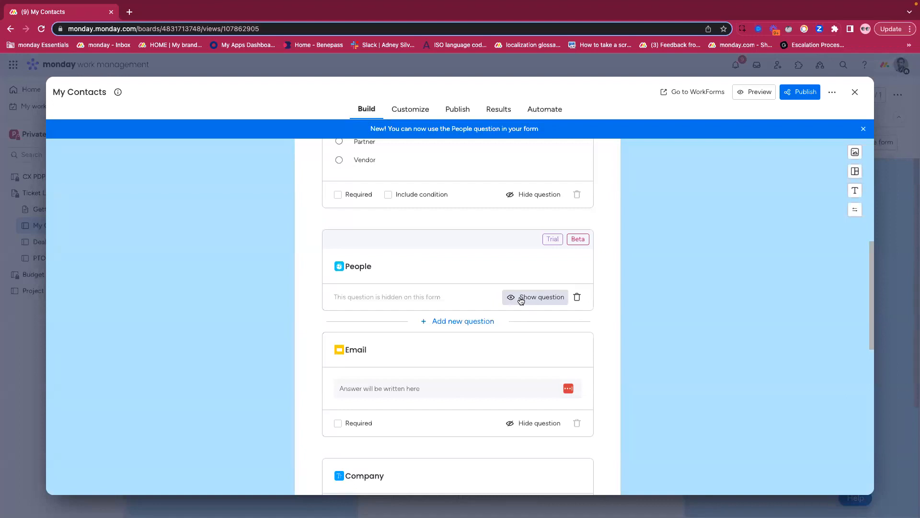
left_click(854, 93)
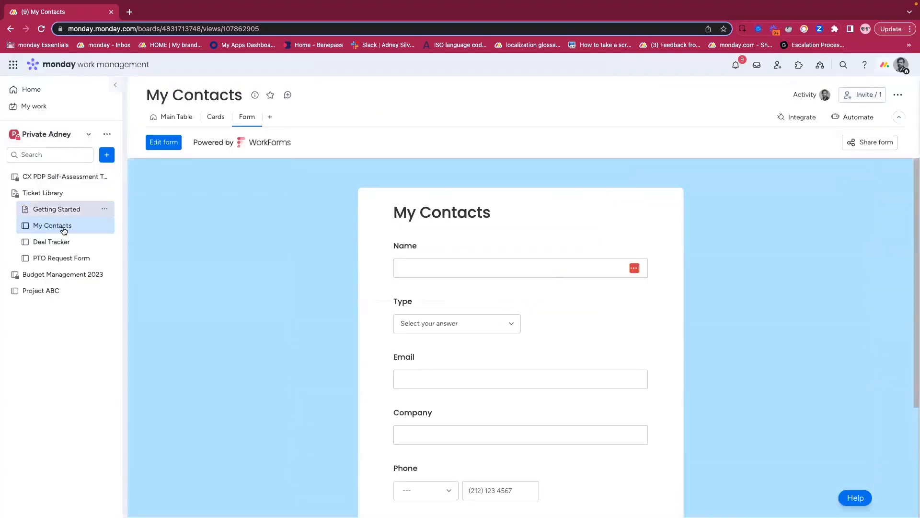
- Open the PTO Request Form board in its Main Table view
left_click(52, 258)
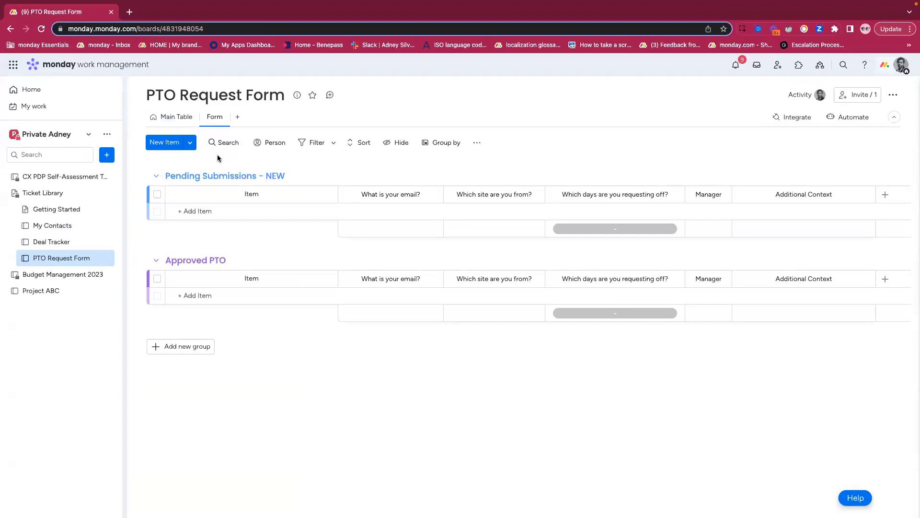
left_click(179, 119)
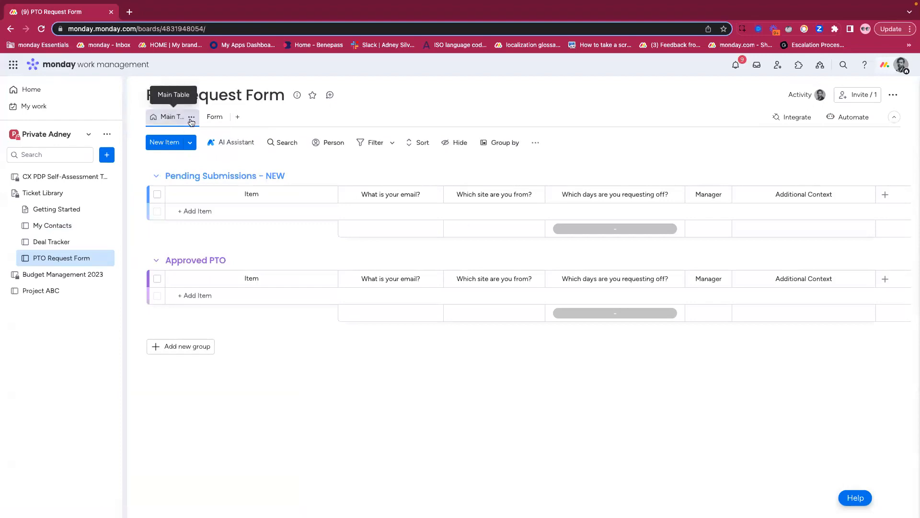
- Open the PTO Request Form's form view for editing and preview the form as a respondent
left_click(215, 117)
left_click(163, 143)
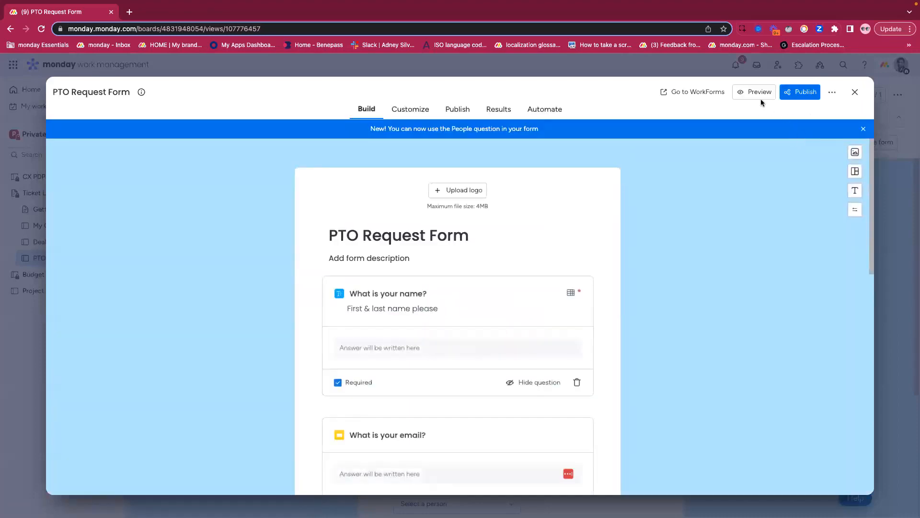
left_click(761, 100)
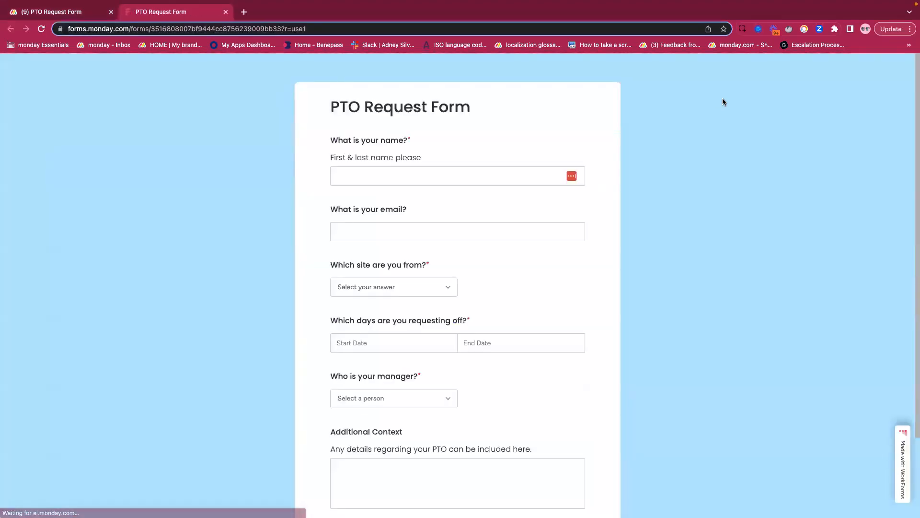
- Fill in the requester's full name and e-mail address on the PTO request form
left_click(387, 178)
left_click(369, 234)
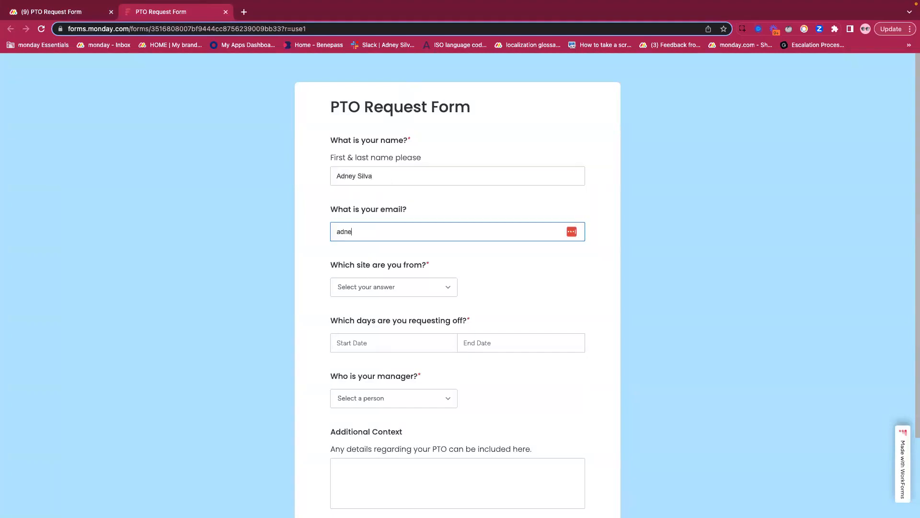
- Choose NYC as the site and set both the start and end date of the days off to 07/27/2023
left_click(390, 291)
left_click(364, 323)
scroll(327, 274, "down", 1)
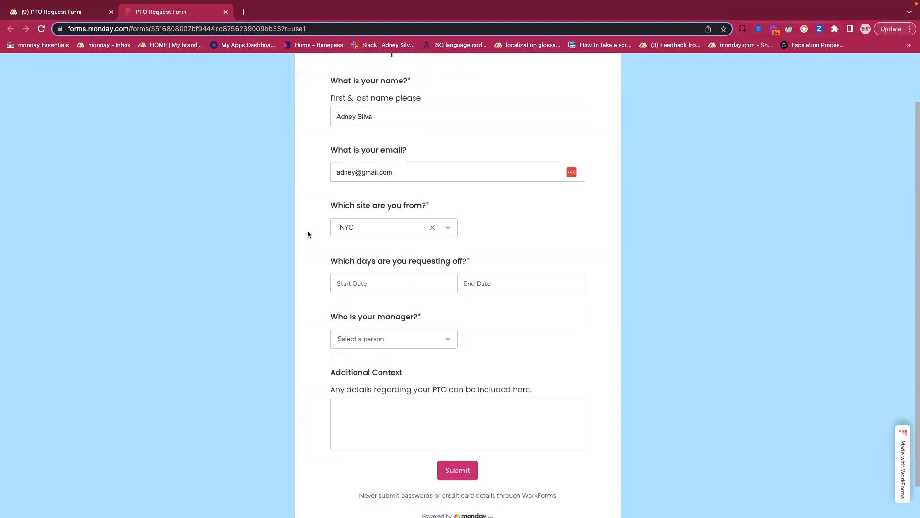
scroll(326, 252, "down", 1)
left_click(412, 260)
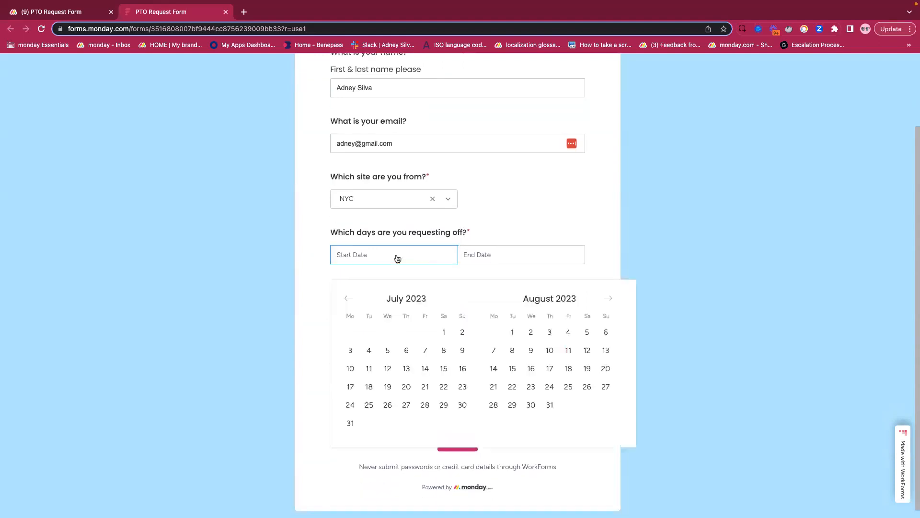
left_click(407, 407)
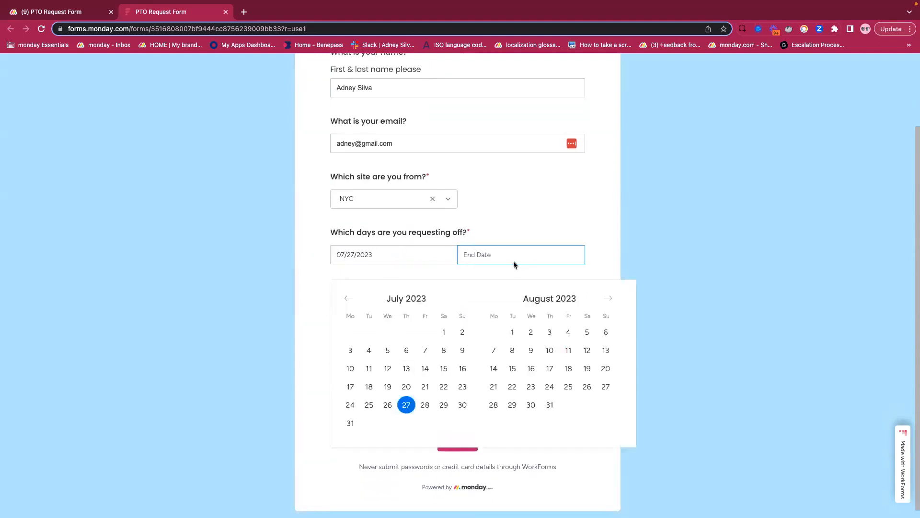
left_click(408, 409)
- Look through the selectable managers, switch the PTO Request Form board to its Main Table, and return to the form preview
left_click(403, 314)
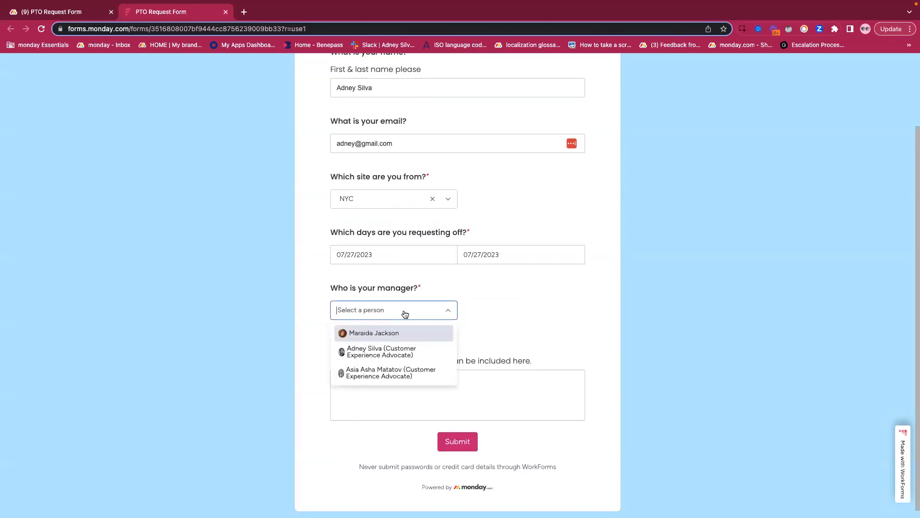
scroll(341, 299, "down", 1)
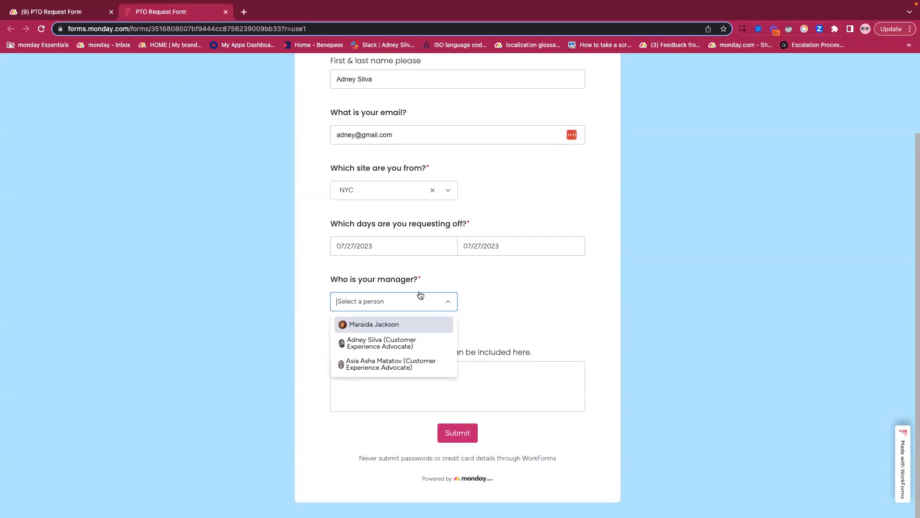
left_click(50, 12)
left_click(179, 72)
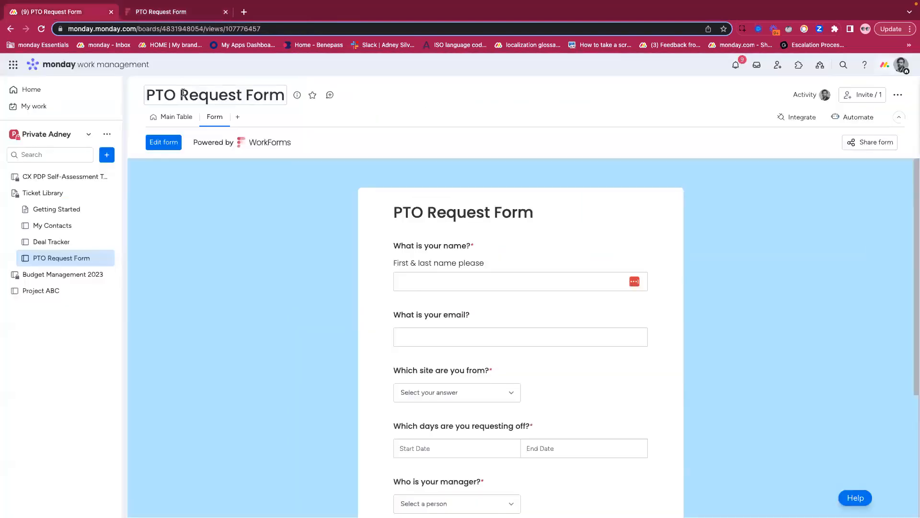
left_click(168, 116)
left_click(130, 15)
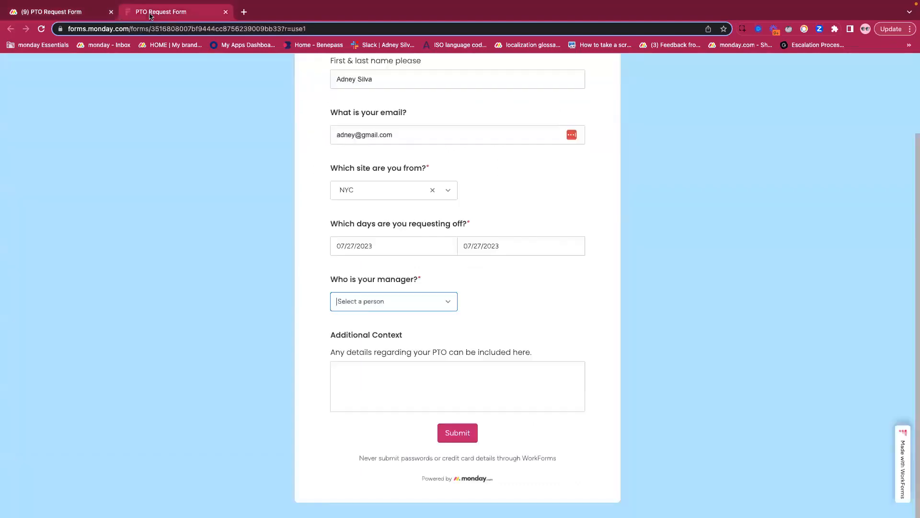
- Select the third listed person as manager, enter N/A as the additional context, and submit the form
left_click(407, 304)
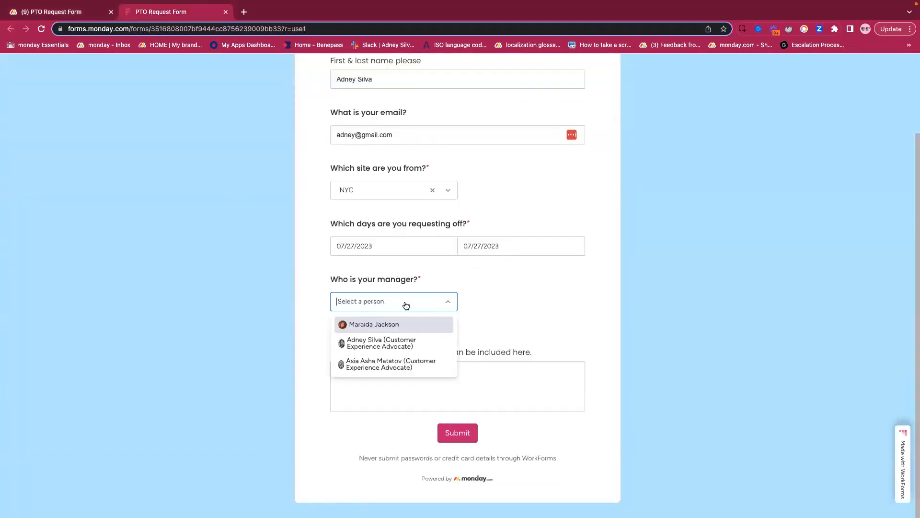
left_click(391, 372)
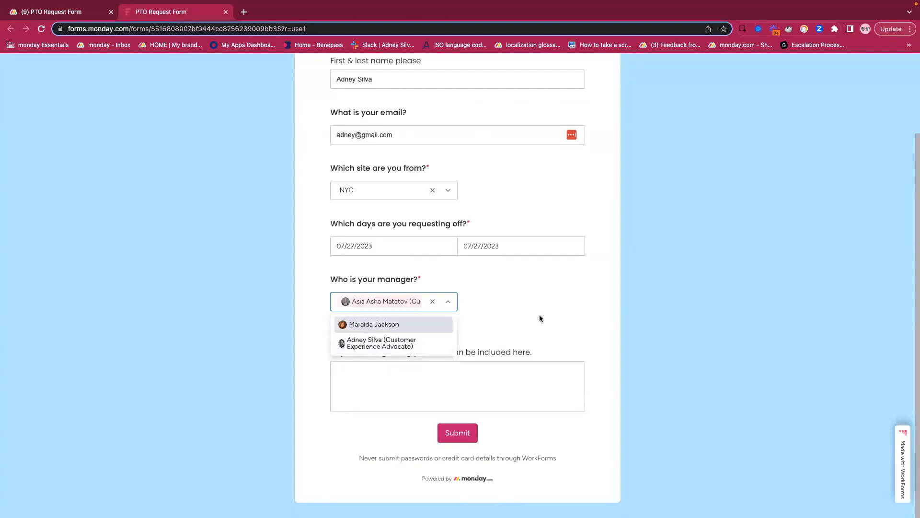
left_click(436, 377)
type("N/A")
left_click(457, 434)
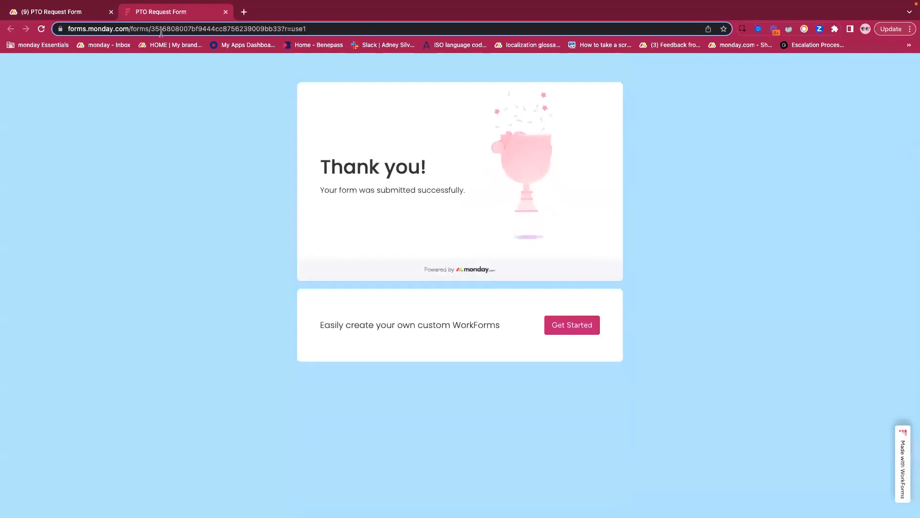
- Examine the submitted request and its manager on the PTO Request Form board, and look over that board's form and the My Contacts form
left_click(58, 12)
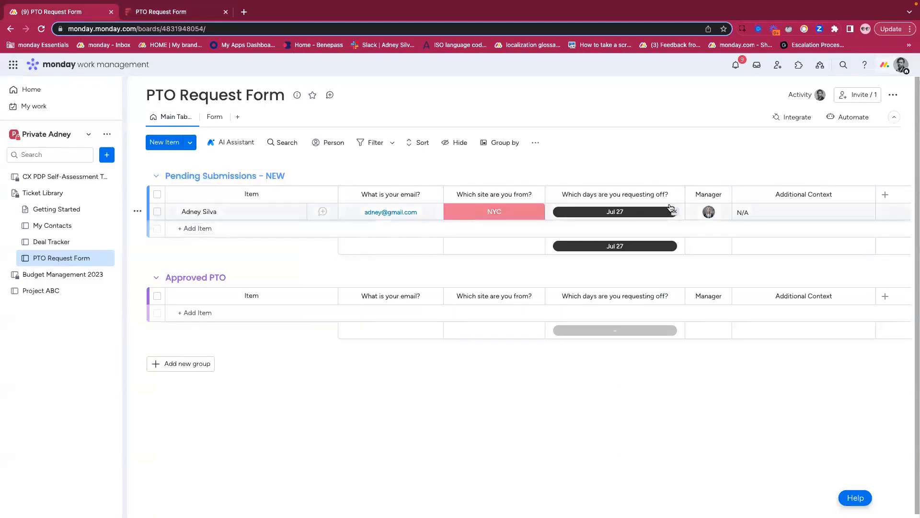
mouse_move(709, 213)
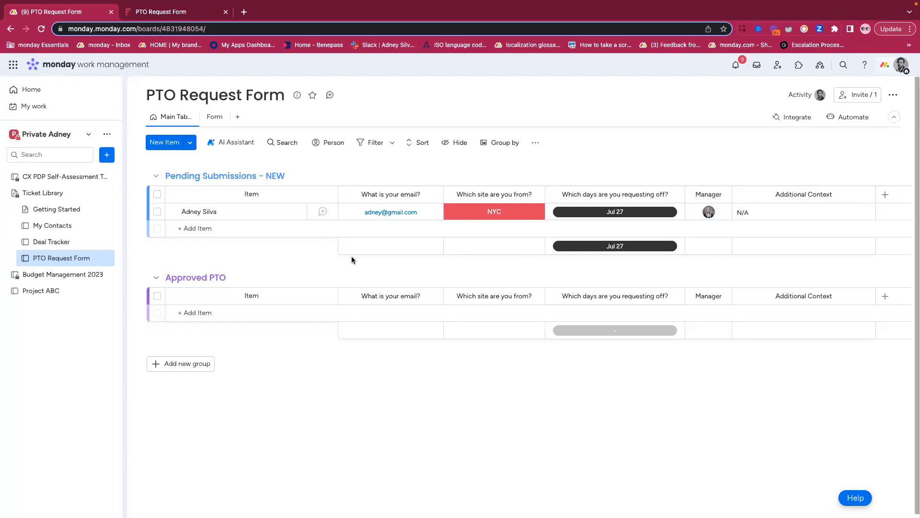
left_click(215, 117)
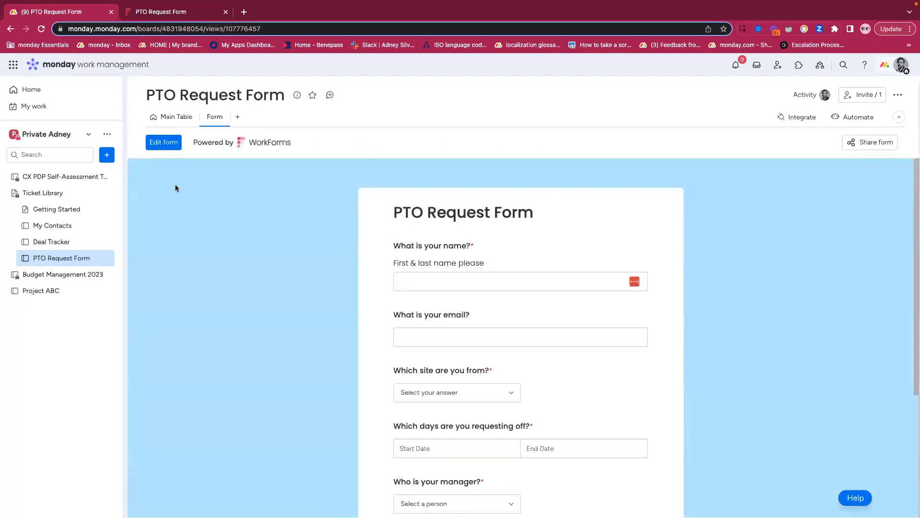
scroll(333, 248, "down", 3)
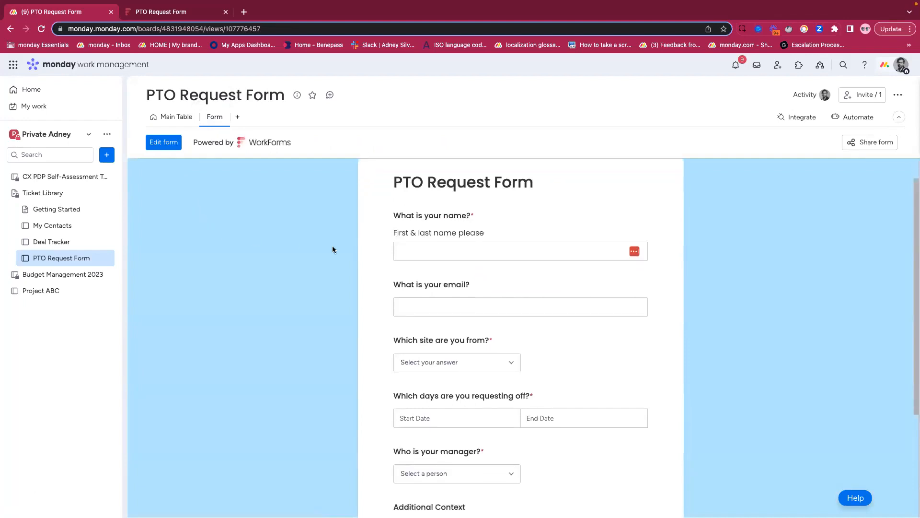
scroll(333, 249, "down", 1)
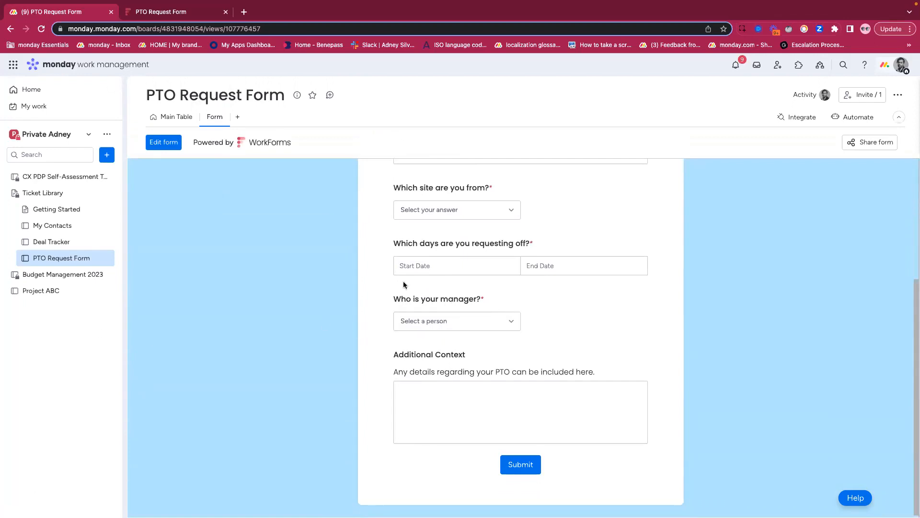
left_click(58, 226)
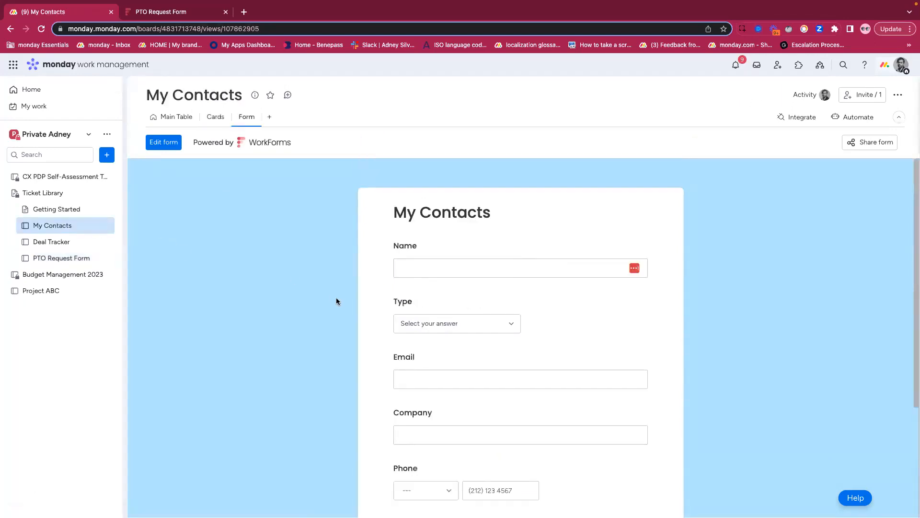
scroll(336, 298, "down", 3)
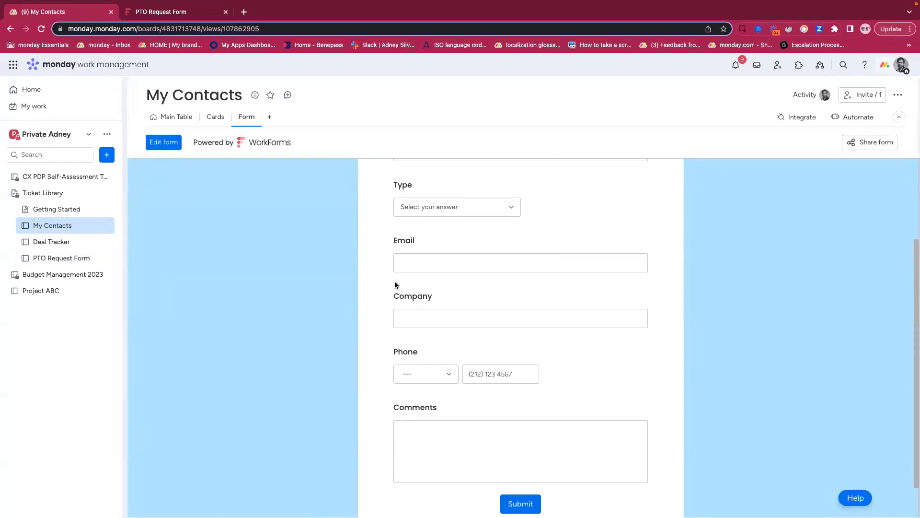
- Return to the PTO Request Form's form view and select the third listed person for the manager question
left_click(65, 259)
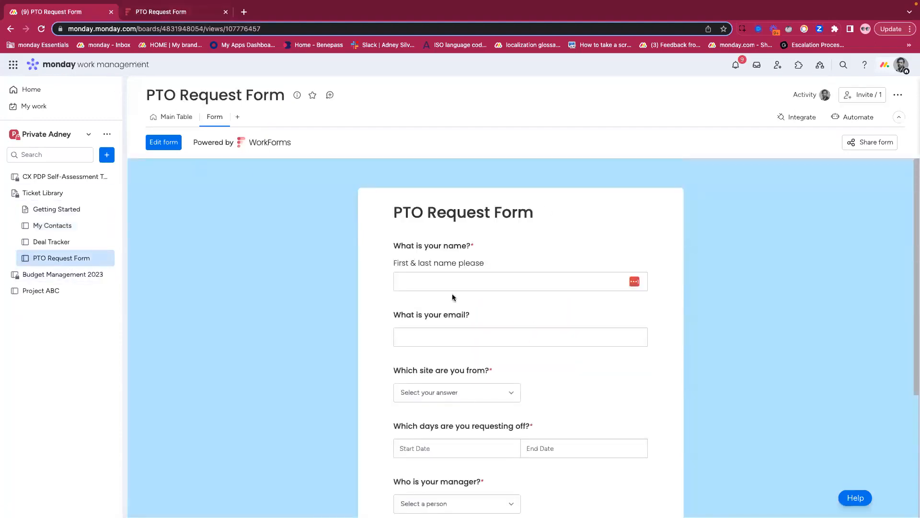
scroll(452, 293, "down", 4)
left_click(475, 330)
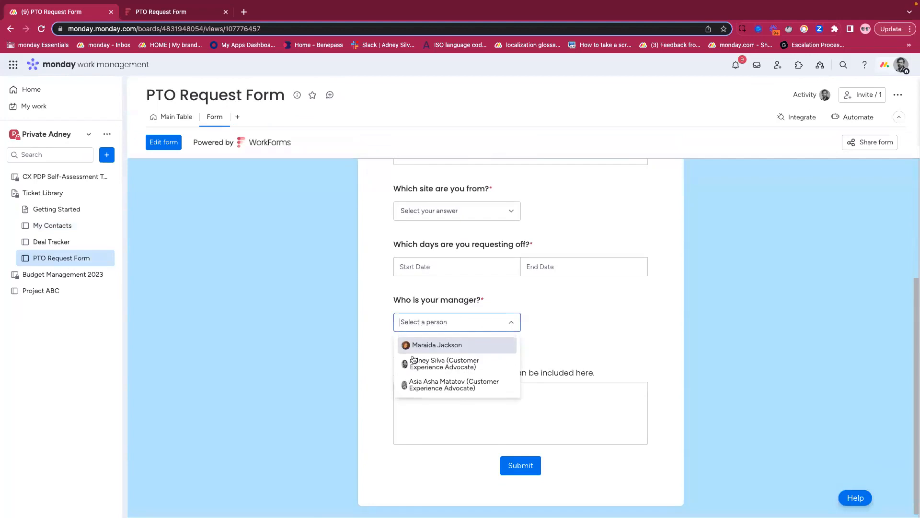
left_click(438, 386)
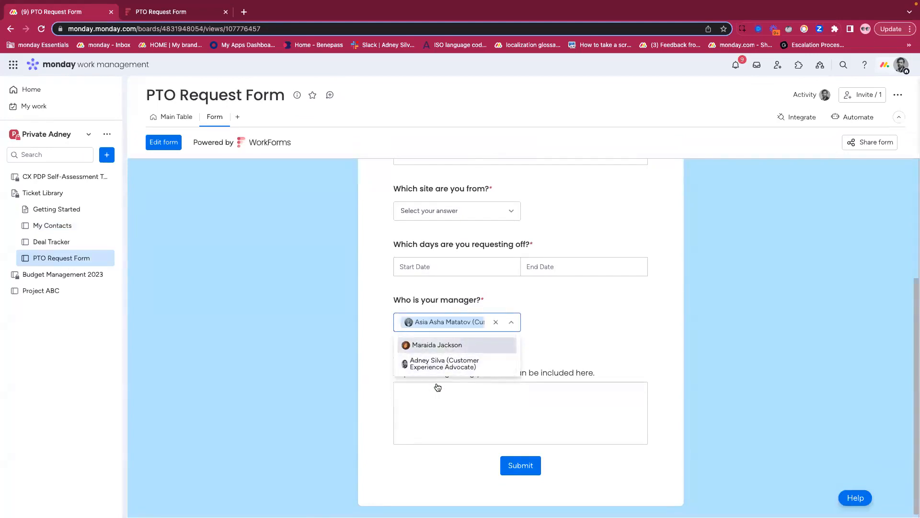
left_click(519, 301)
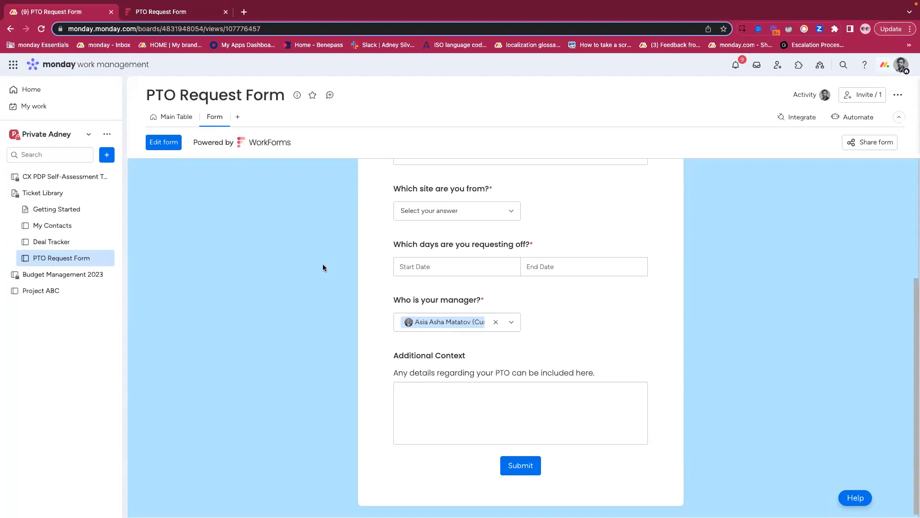
- Edit the PTO Request Form to use right-to-left form and text direction, and close the editor
left_click(164, 143)
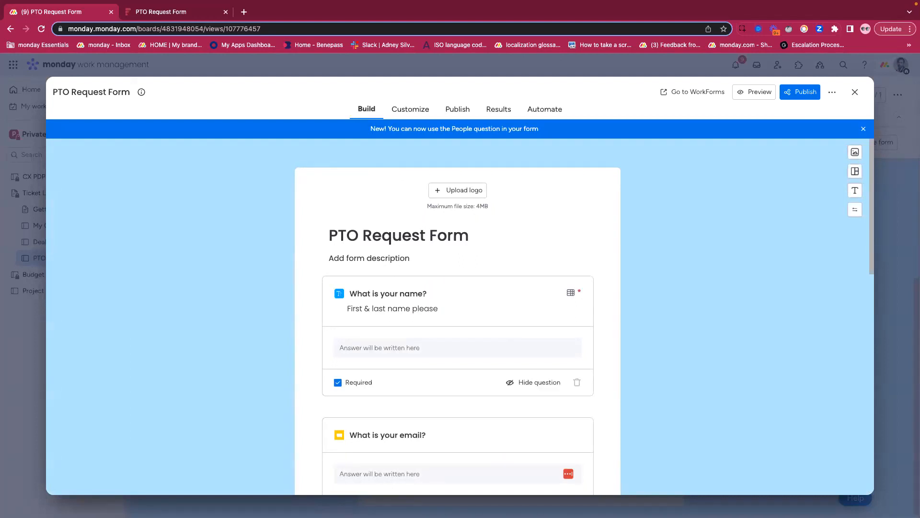
left_click(856, 211)
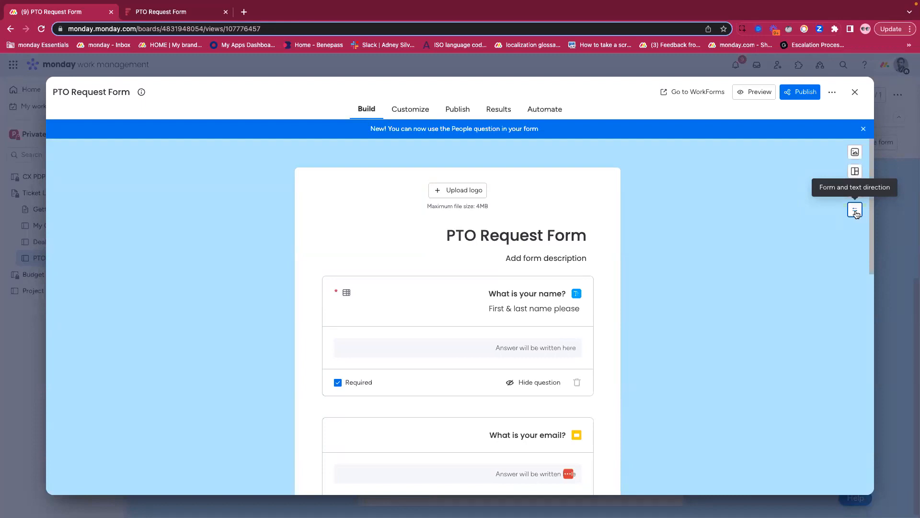
left_click(856, 214)
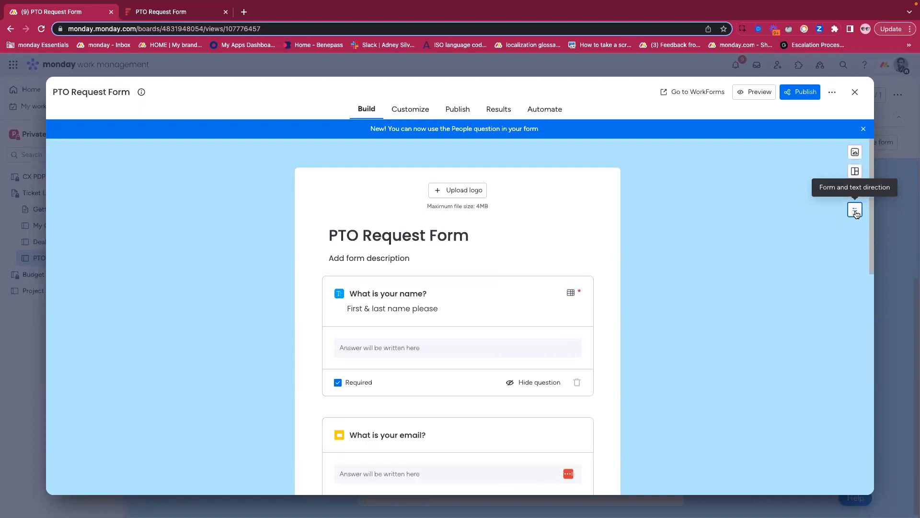
left_click(856, 214)
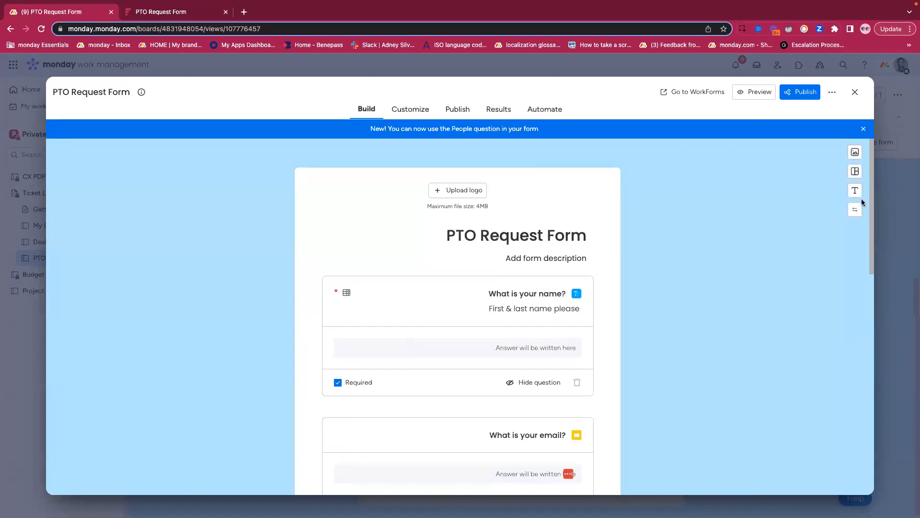
left_click(855, 94)
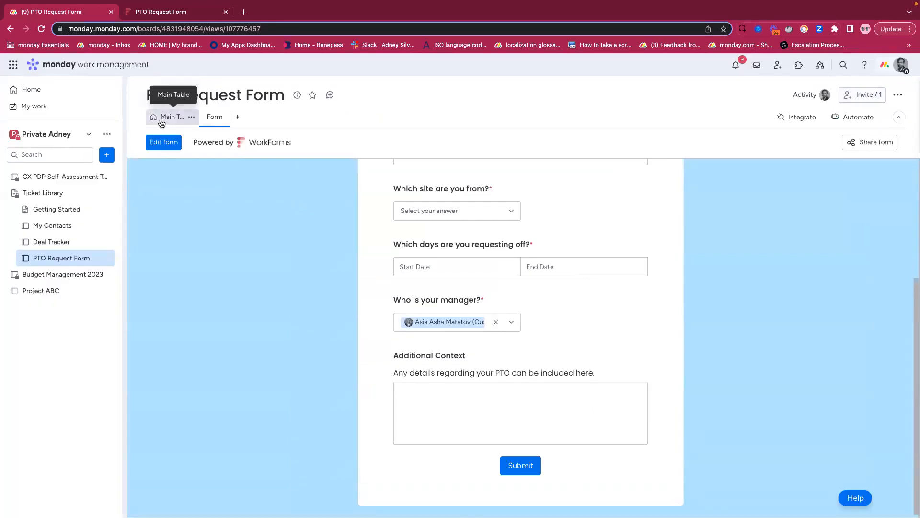
- Open the Budget Management 2023 board and start the AI Formula Builder for the remaining budget column
left_click(37, 275)
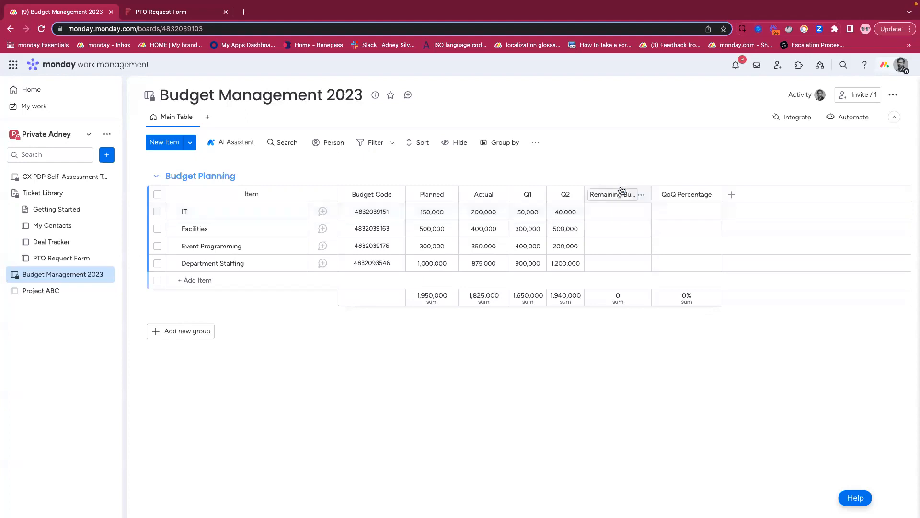
left_click(615, 212)
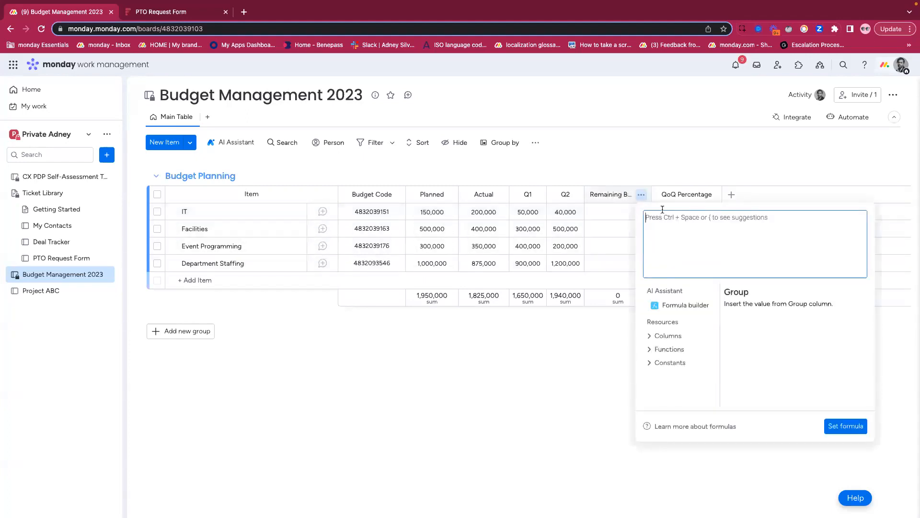
left_click(677, 307)
left_click(587, 370)
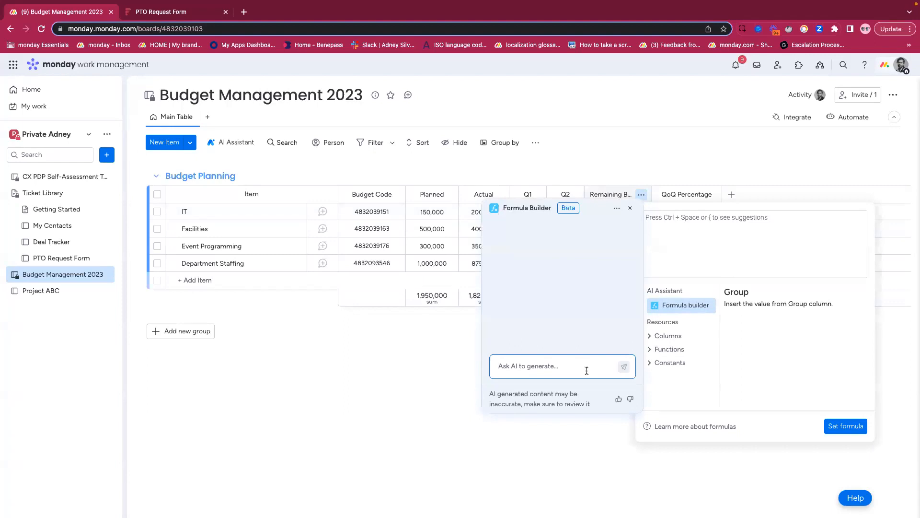
- Ask the Formula Builder to "Calculate the amount left by deducting the actual from the planned."
type("Calculate the amount left by d")
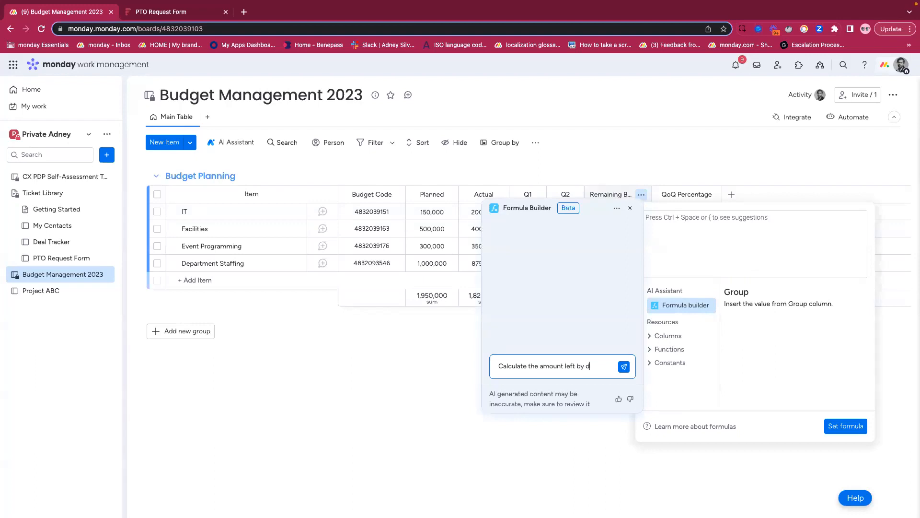
type("educting the a")
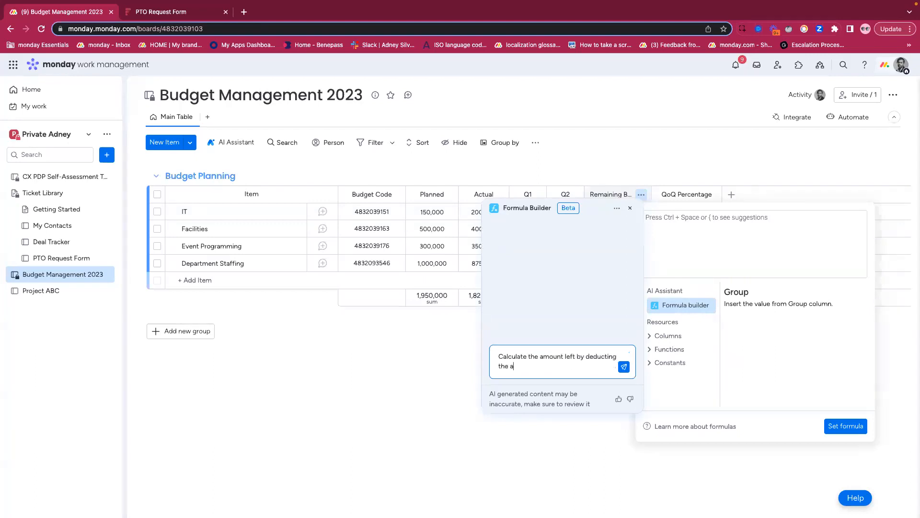
type("ctual from the planned.")
left_click(625, 372)
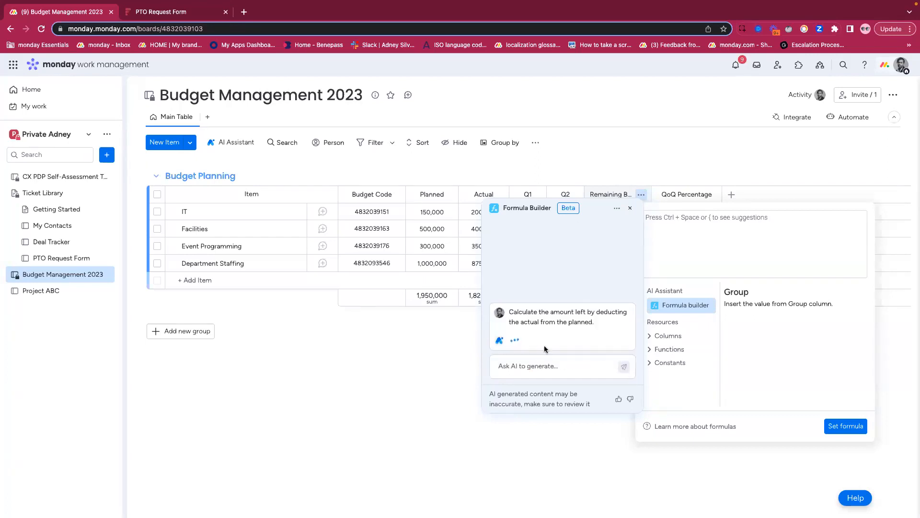
- Copy the generated formula {Planned} - {Actual} into the Remaining Budget column's formula and close the Formula Builder
scroll(541, 329, "up", 3)
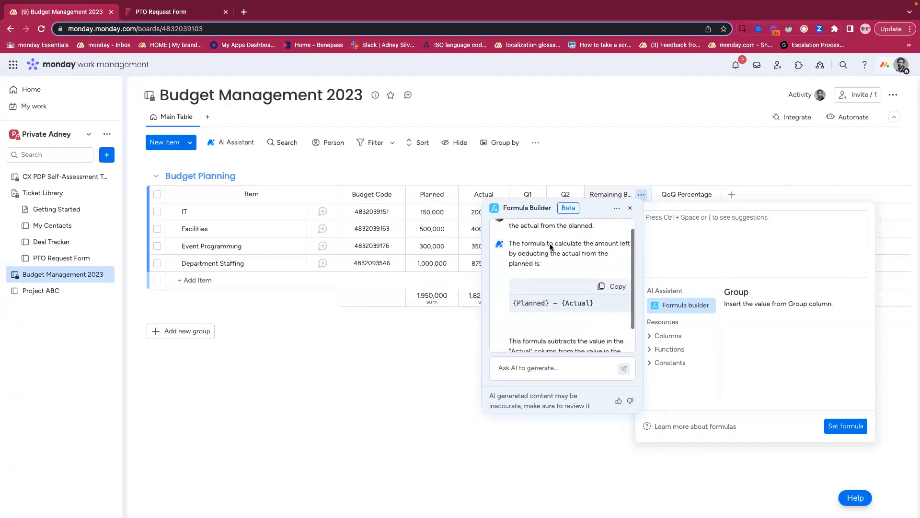
scroll(528, 288, "down", 3)
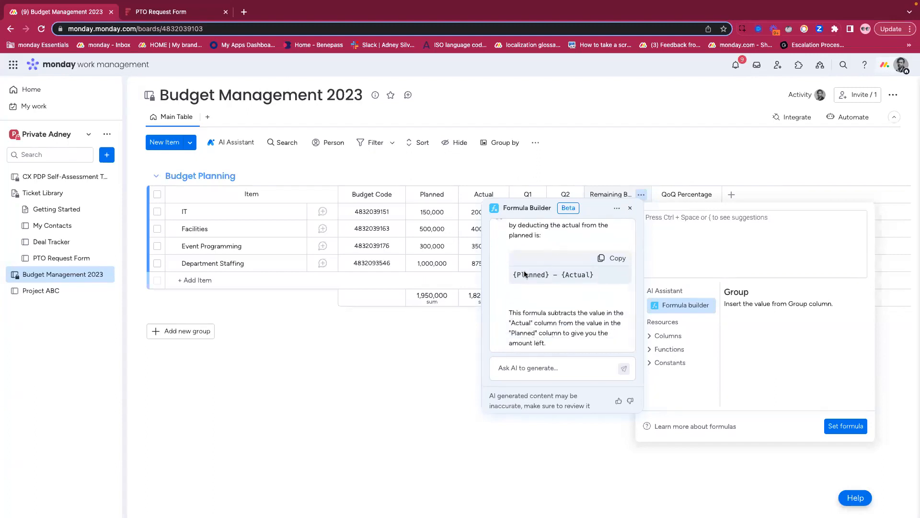
left_click(606, 261)
left_click(649, 253)
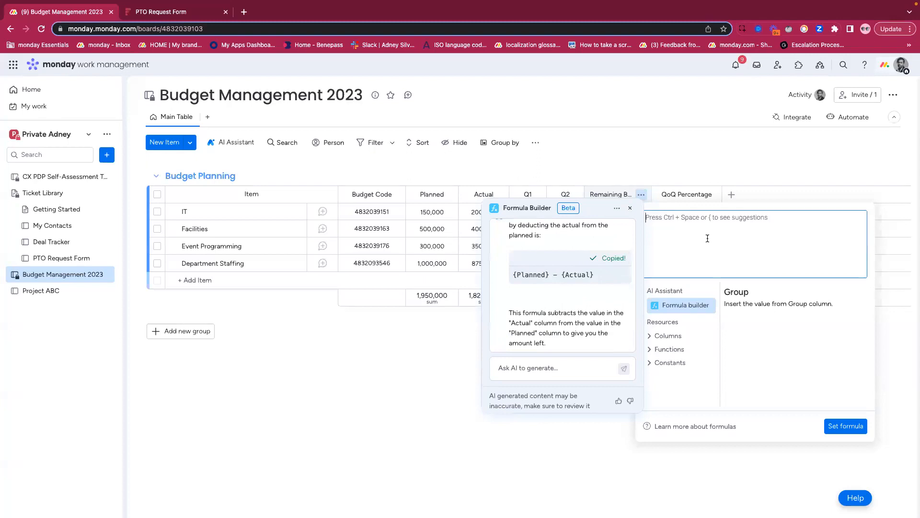
key("ctrl+v")
left_click(631, 207)
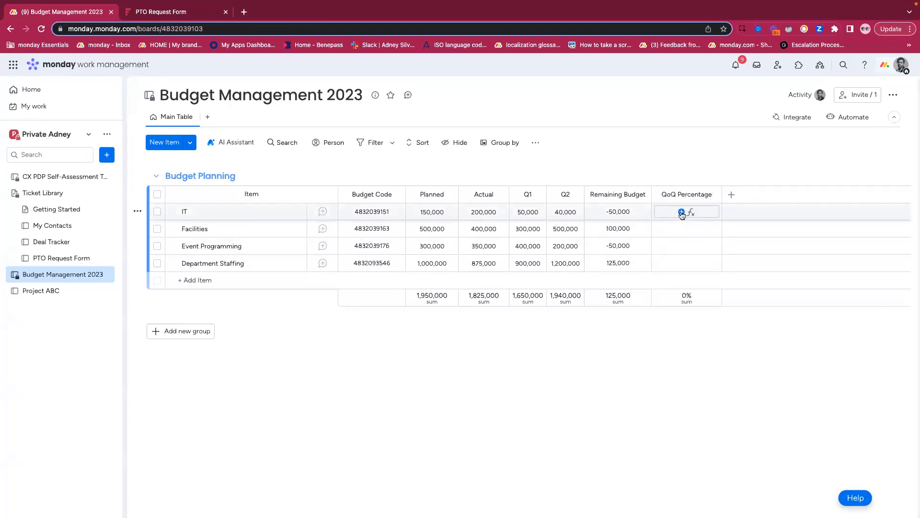
- Ask the Formula Builder for the QoQ Percentage column to "Calculate the growth from Q1 to Q2 in percentage."
left_click(682, 213)
left_click(510, 306)
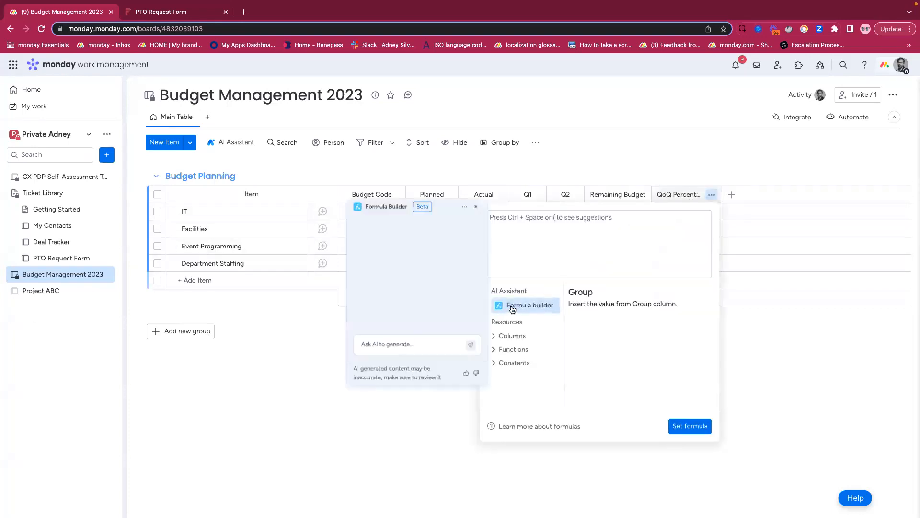
left_click(387, 366)
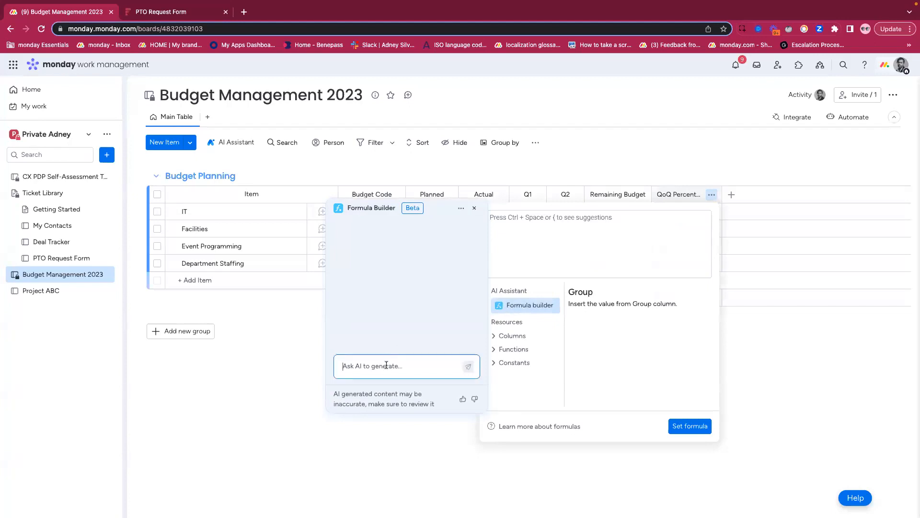
type("Calculate the growth from Q1 to Q2 in percentage.")
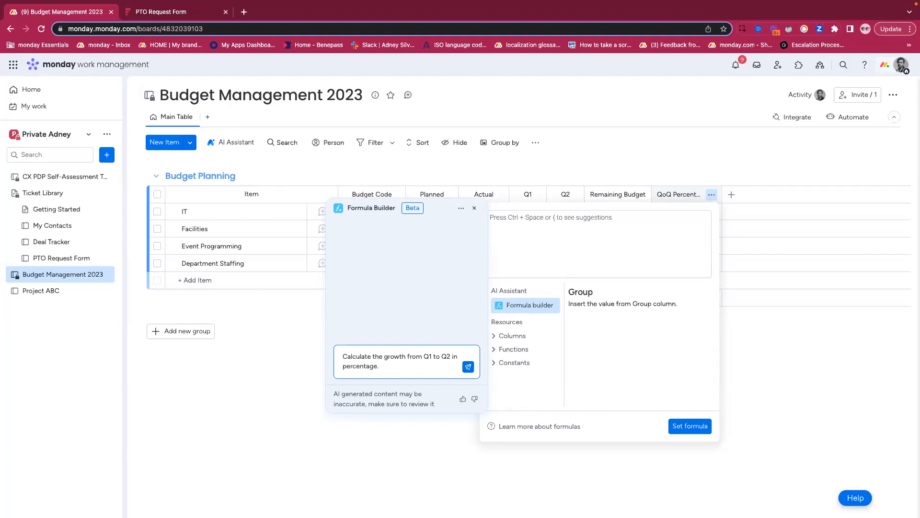
left_click(467, 367)
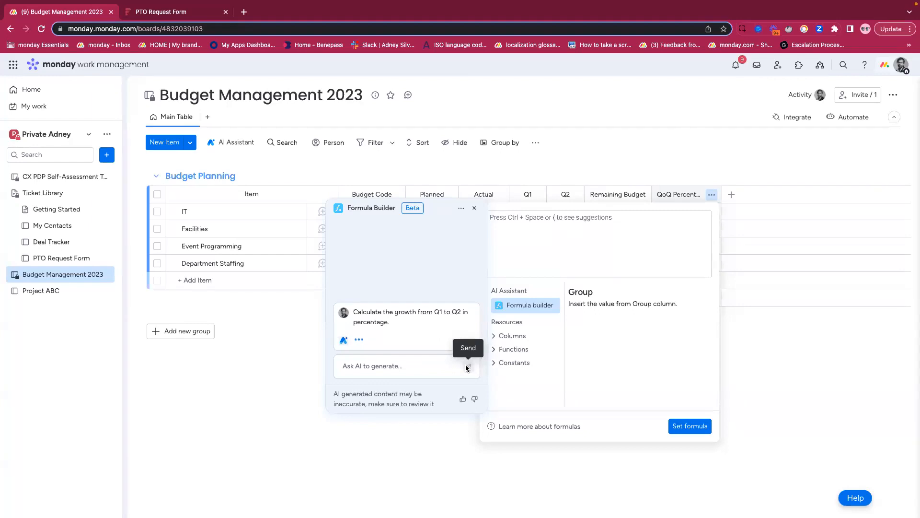
- Copy the generated formula ((Q2 - Q1) / Q1) * 100 into the QoQ Percentage column and apply it
left_click(452, 259)
left_click(540, 232)
key("ctrl+v")
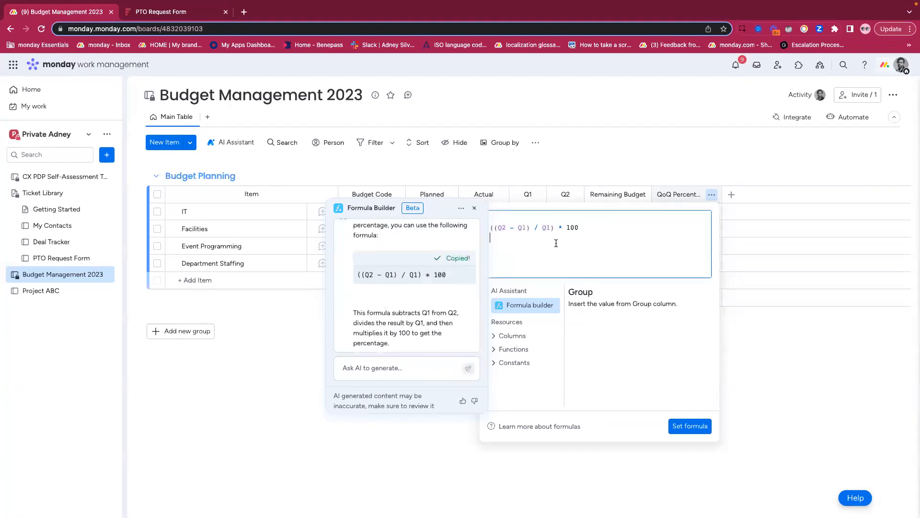
left_click(690, 425)
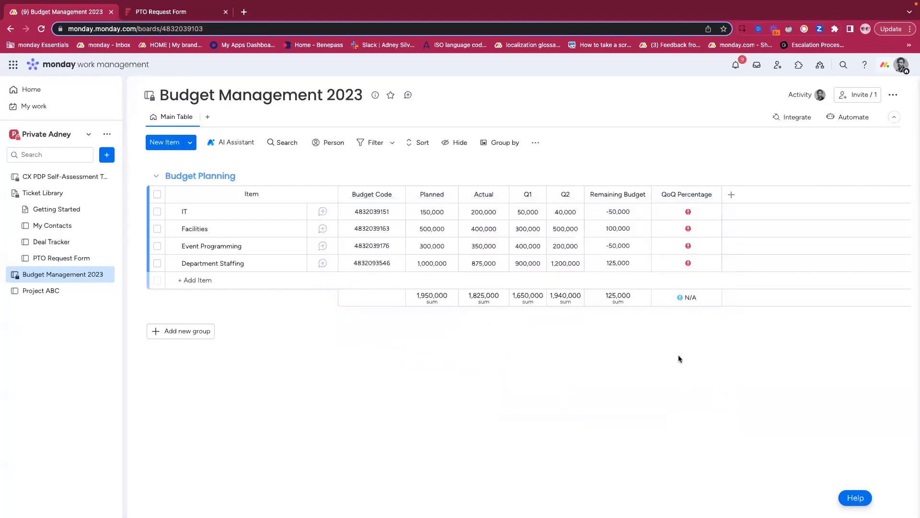
- Remove the blank line before the QoQ Percentage formula and set the formula again
left_click(685, 211)
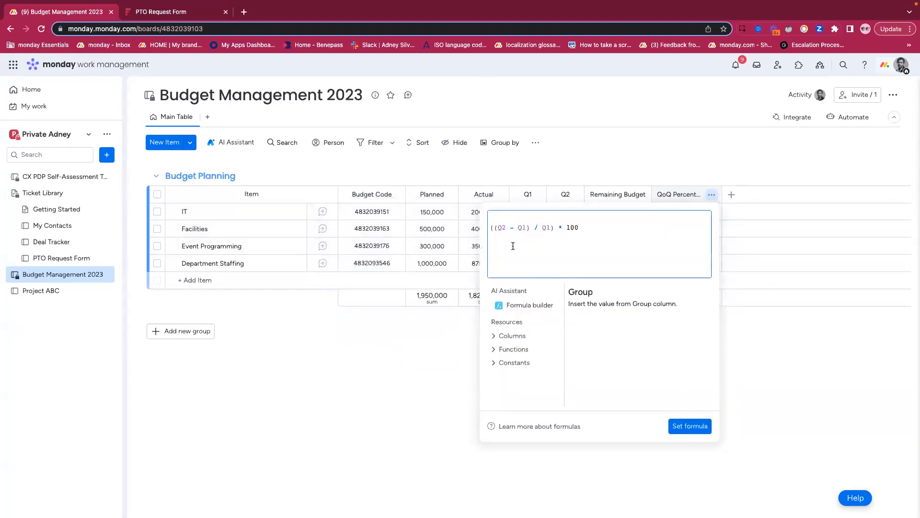
left_click(491, 228)
key("BackSpace")
left_click(690, 427)
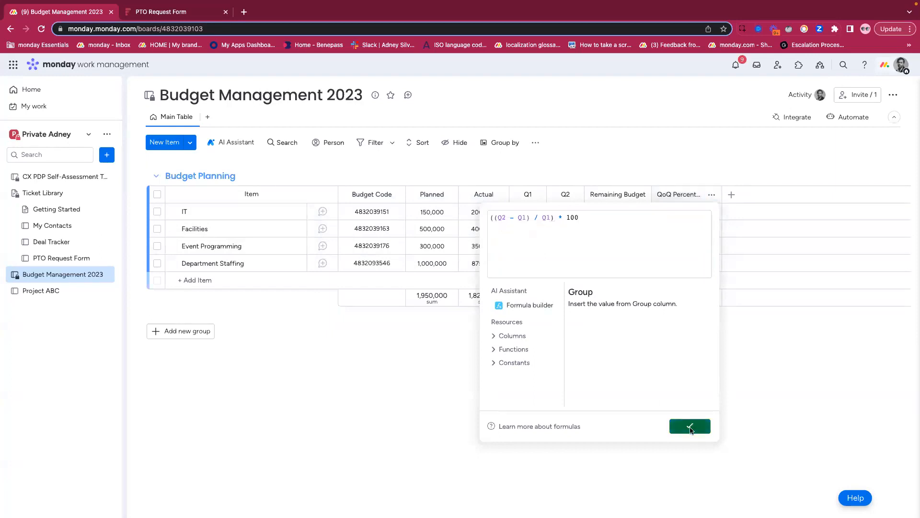
- Replace the plain Q2 text in the QoQ Percentage formula with the {Q2} column reference
left_click(687, 211)
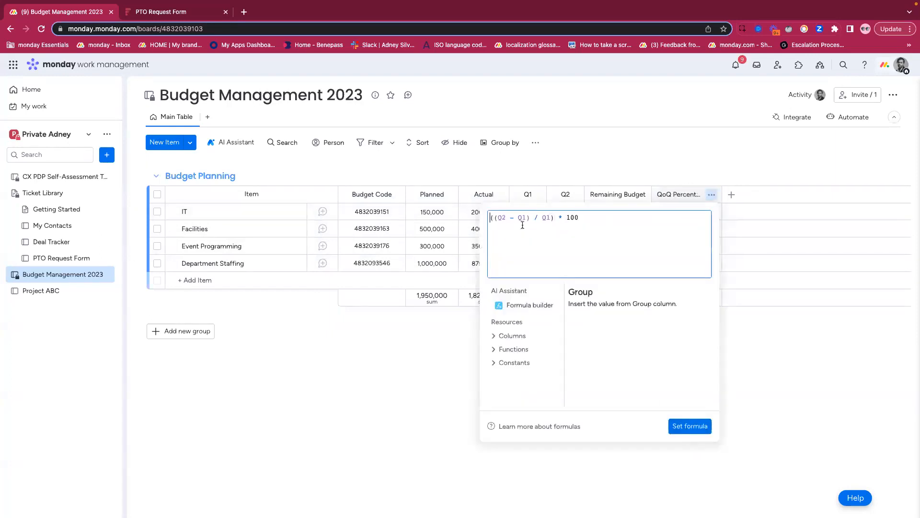
left_click(506, 219)
key("BackSpace")
key("BackSpace")
left_click(503, 335)
scroll(508, 350, "down", 3)
left_click(512, 376)
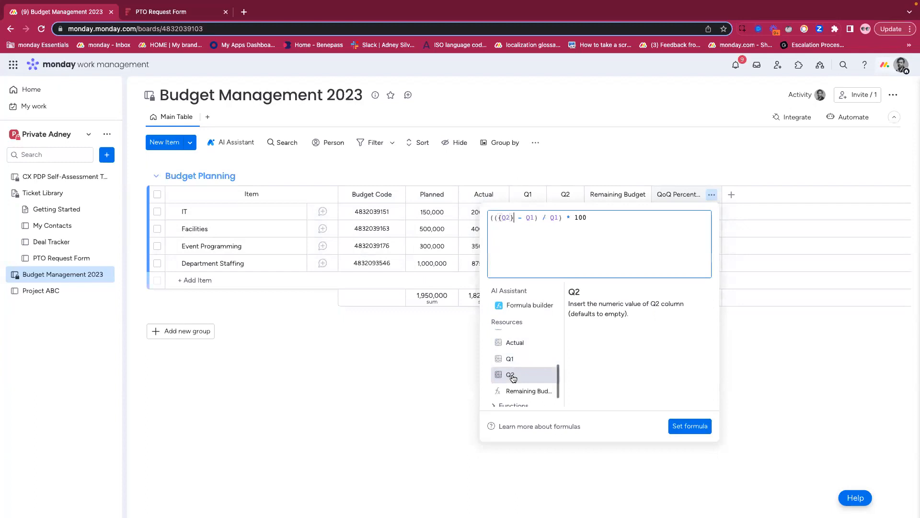
- Replace both plain Q1 entries in the QoQ Percentage formula with {Q1} column references and set the formula
key("Right")
key("Right")
key("Right")
key("Right")
key("Right")
key("BackSpace")
key("BackSpace")
left_click(510, 359)
left_click(566, 218)
key("BackSpace")
key("BackSpace")
left_click(526, 360)
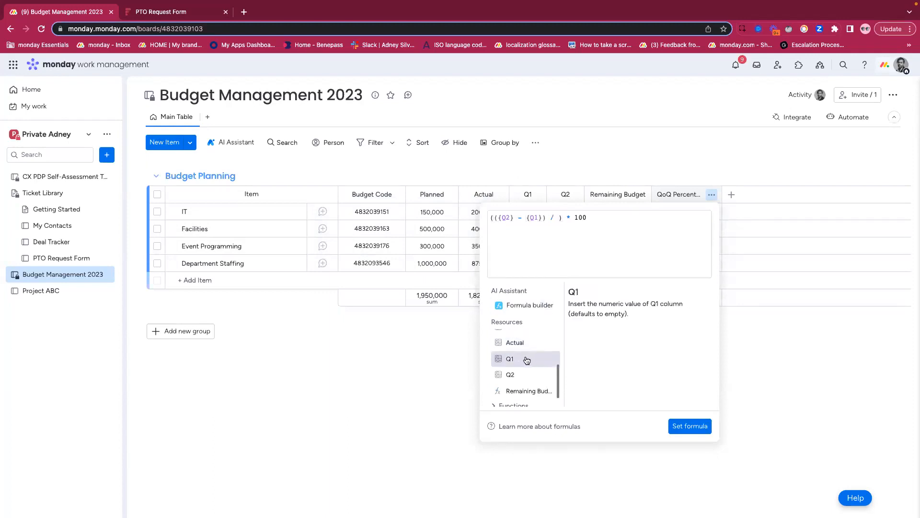
left_click(690, 426)
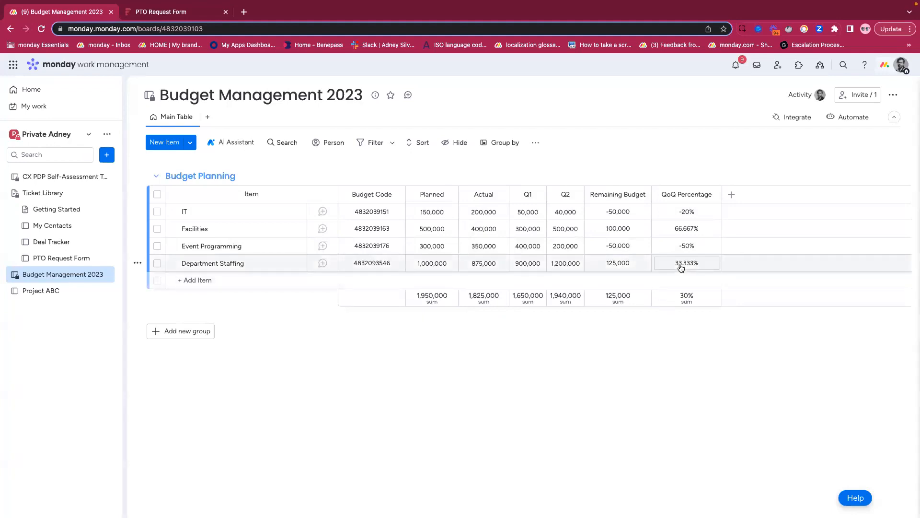
- Start a conditional coloring rule for the board with light red applied to the entire row
left_click(534, 144)
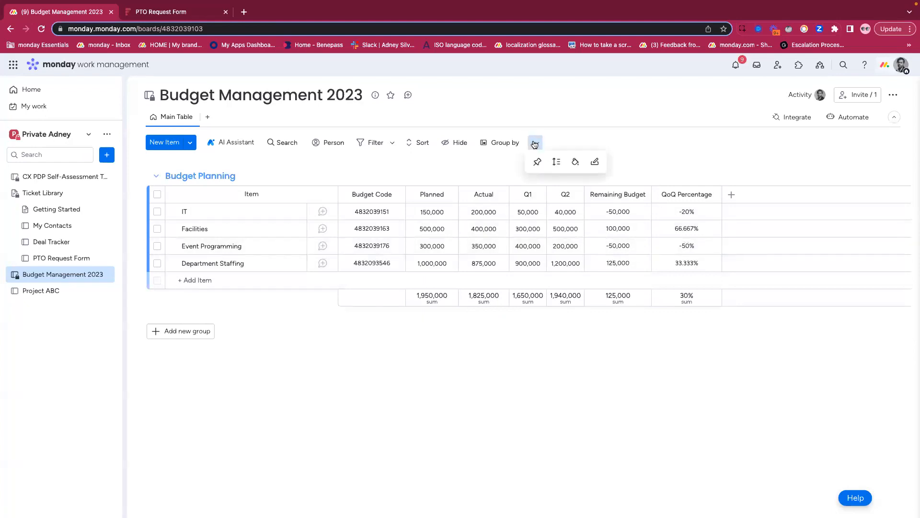
left_click(576, 162)
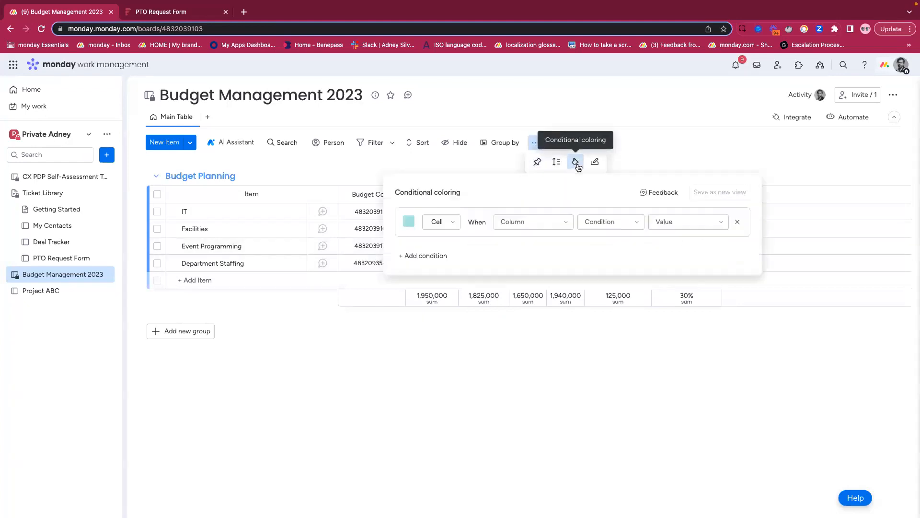
left_click(409, 221)
left_click(443, 259)
left_click(439, 221)
left_click(438, 257)
- Set the coloring rule's condition to QoQ Percentage < 0 and close the conditional coloring settings
left_click(514, 221)
scroll(524, 357, "down", 1)
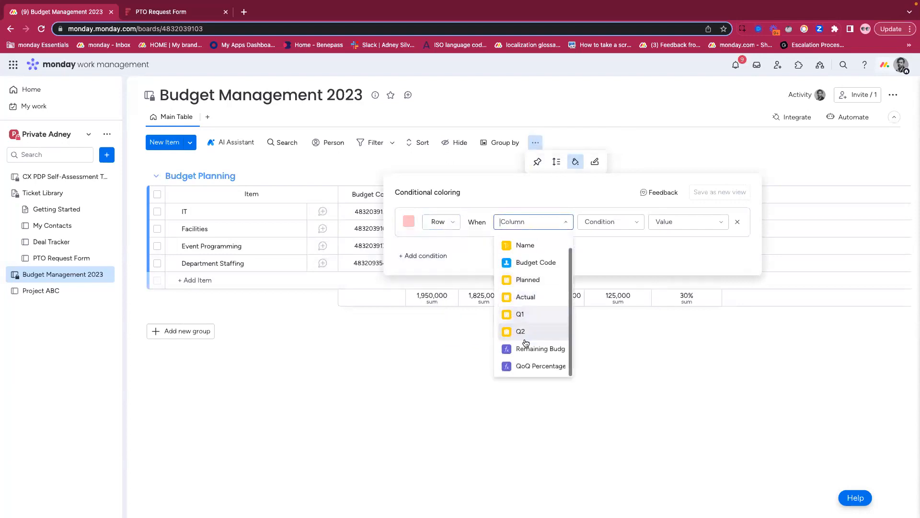
left_click(525, 367)
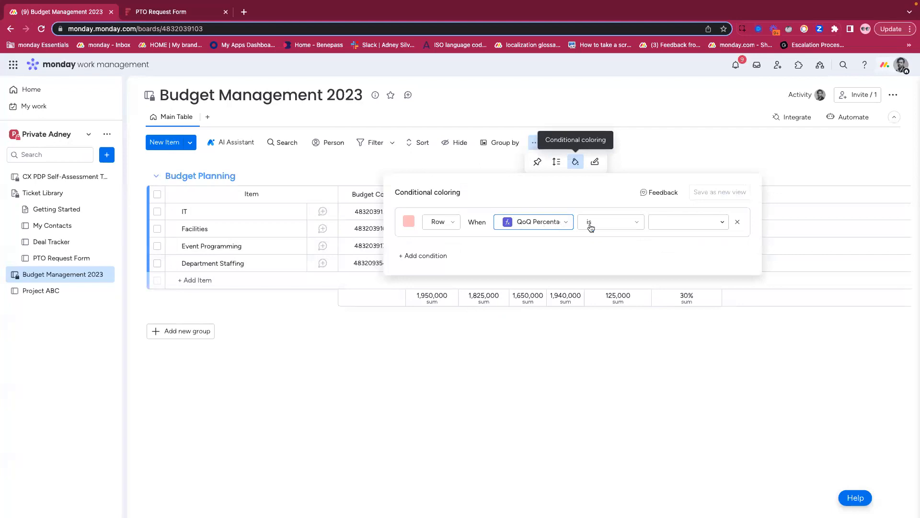
left_click(613, 227)
scroll(599, 347, "down", 1)
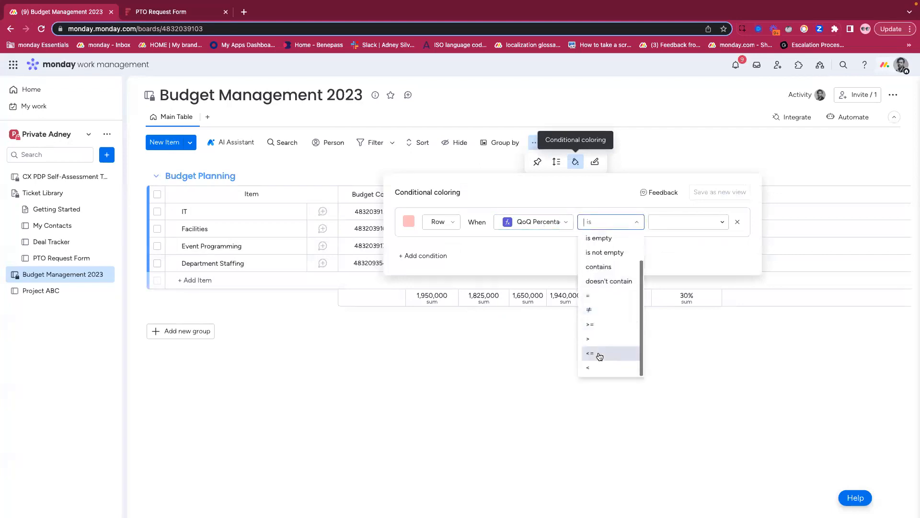
left_click(594, 367)
left_click(672, 221)
type("0")
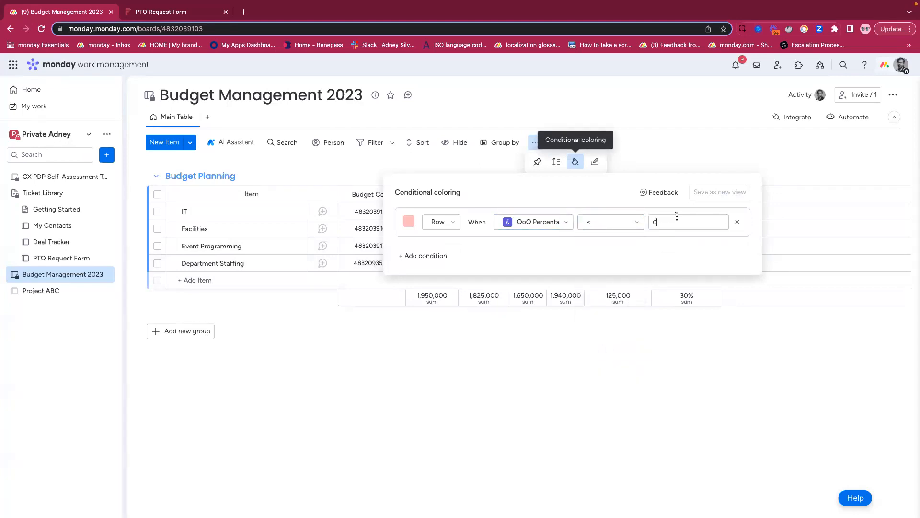
left_click(689, 335)
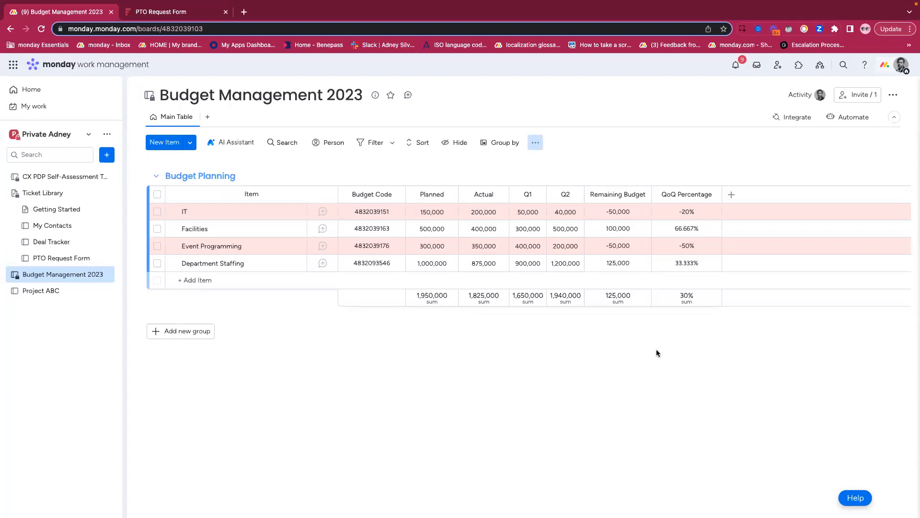
- Review the QoQ Percentage column's formula and close its editor
left_click(670, 250)
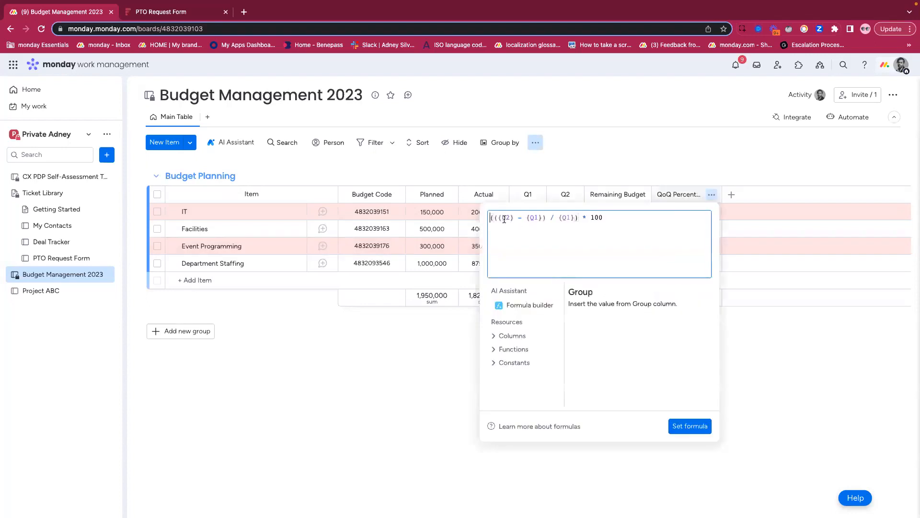
left_click(582, 160)
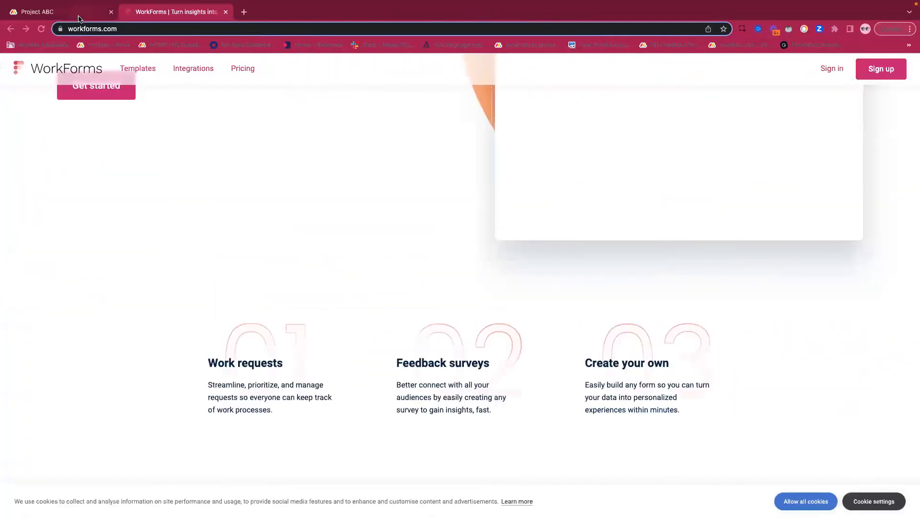
- Switch to the Project ABC board in the demo account and open user management in the account administration
left_click(79, 14)
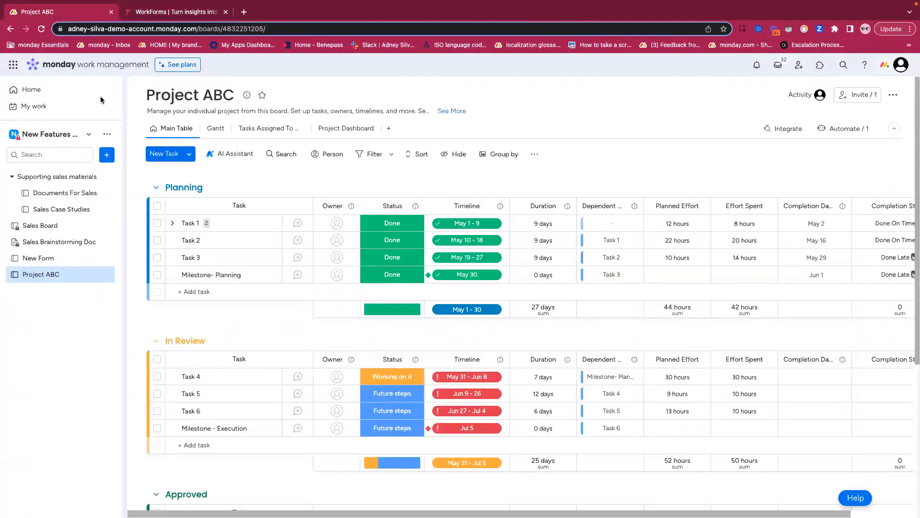
left_click(899, 66)
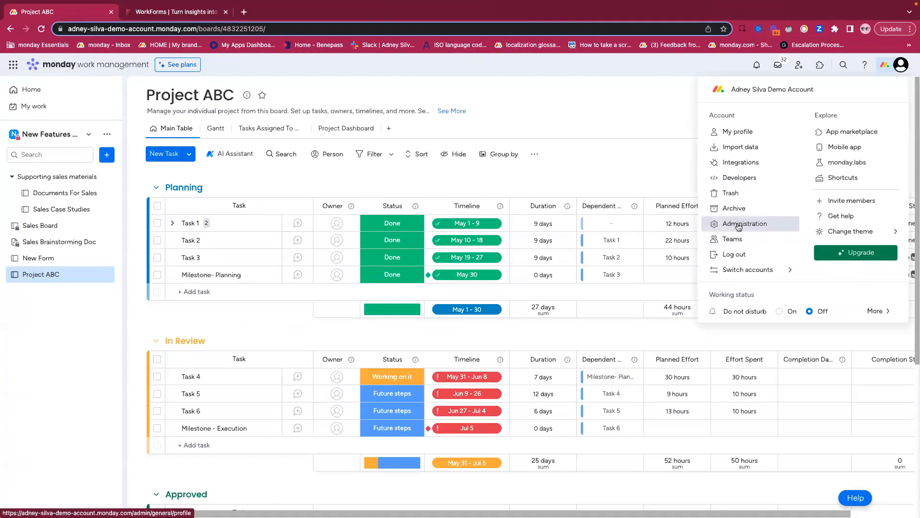
left_click(738, 227)
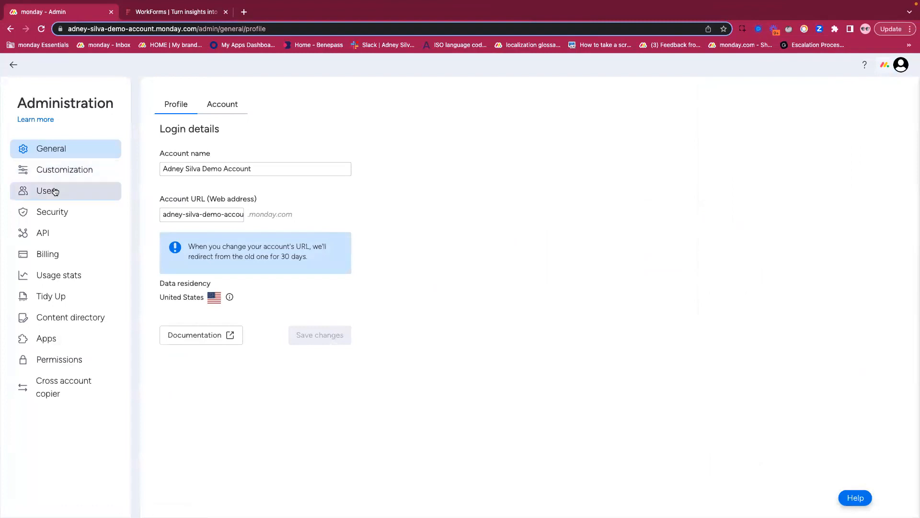
left_click(55, 192)
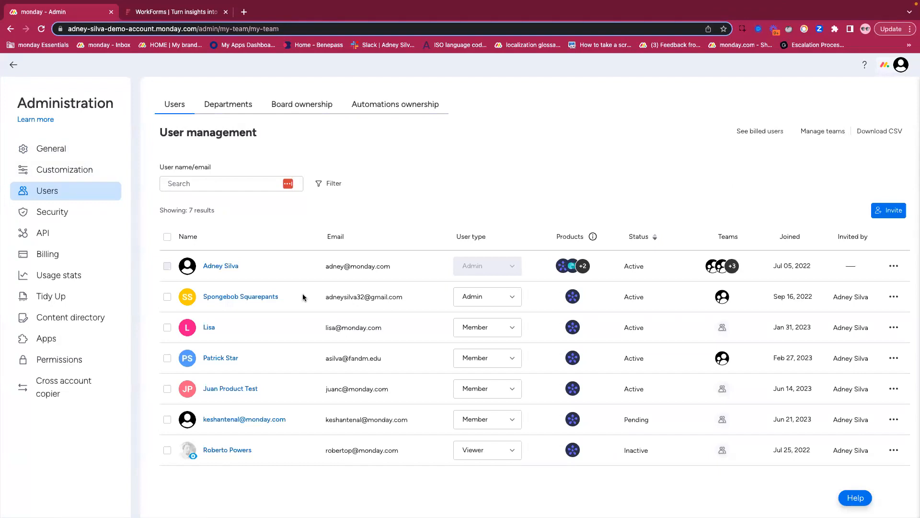
- Start deactivating the second listed user, choose the fourth listed user as new automation owner, and close without deactivating
left_click(894, 298)
left_click(817, 325)
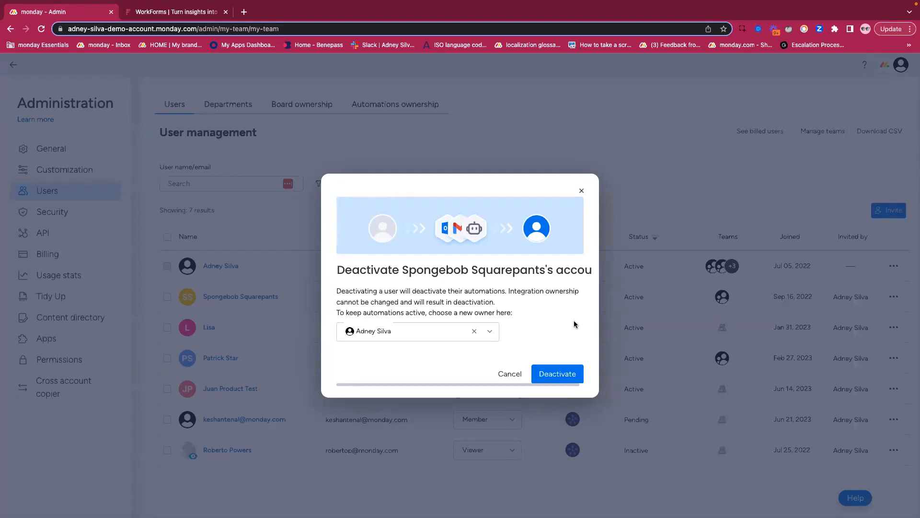
left_click(489, 331)
left_click(427, 386)
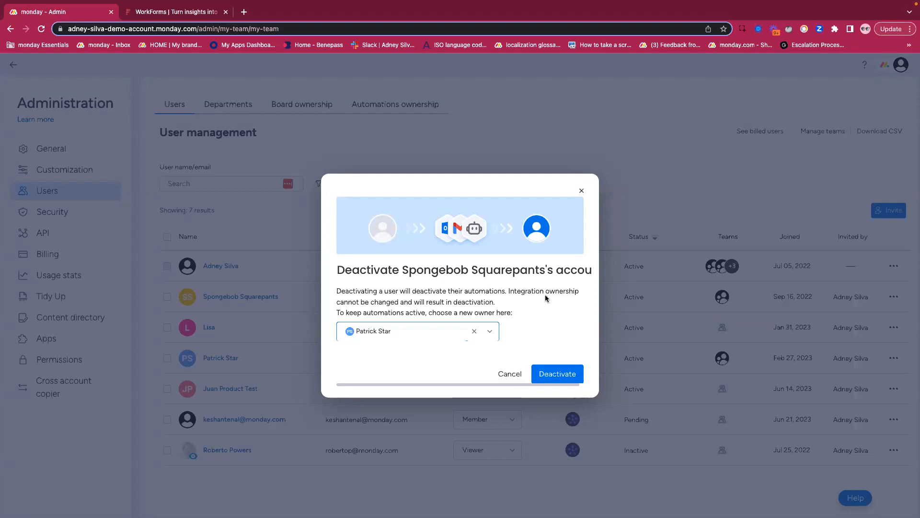
left_click(583, 192)
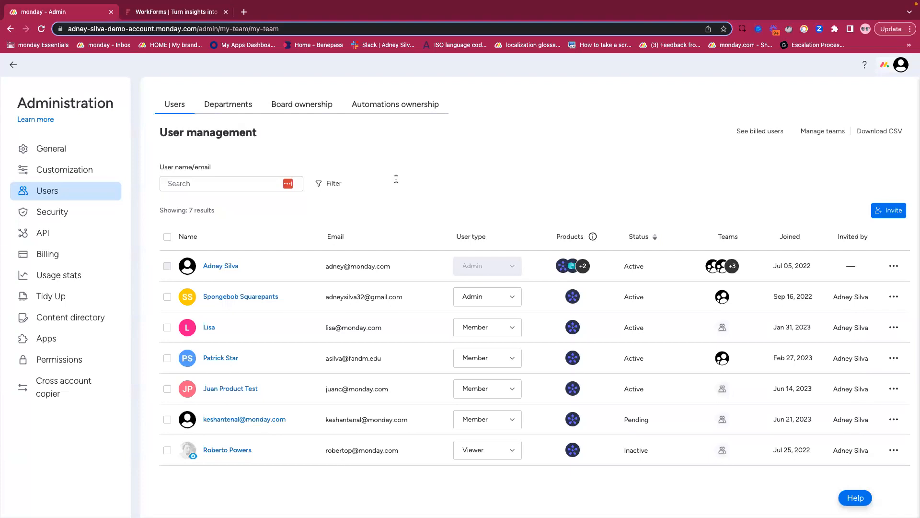
- Leave the administration area, close the Integrations Center over Project ABC, and open the app marketplace
left_click(13, 65)
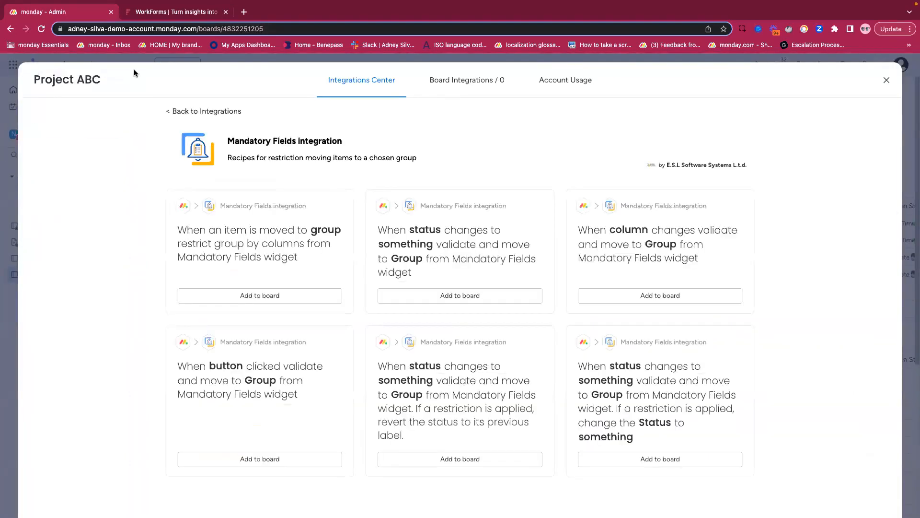
left_click(886, 80)
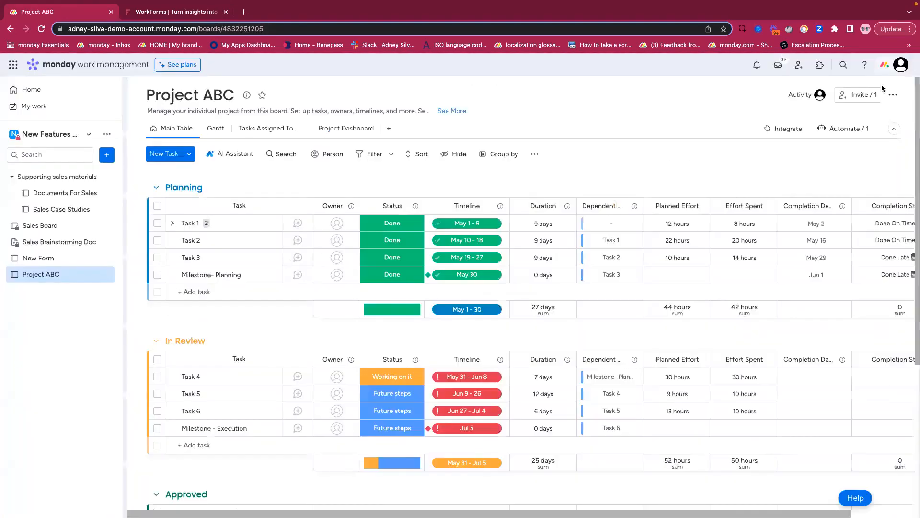
left_click(820, 66)
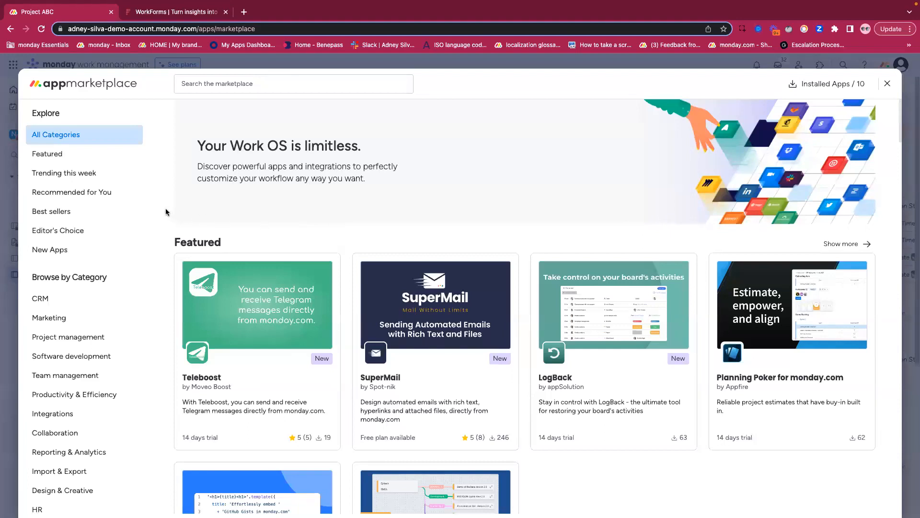
- Browse the marketplace's featured apps and search the marketplace for "mandatory fields"
scroll(166, 212, "down", 2)
scroll(166, 212, "down", 5)
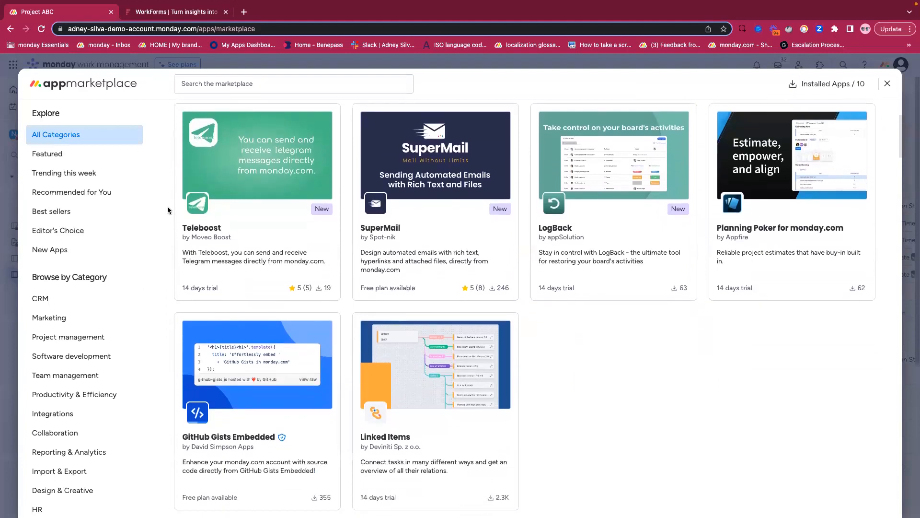
scroll(168, 209, "up", 5)
left_click(221, 80)
type("mandao")
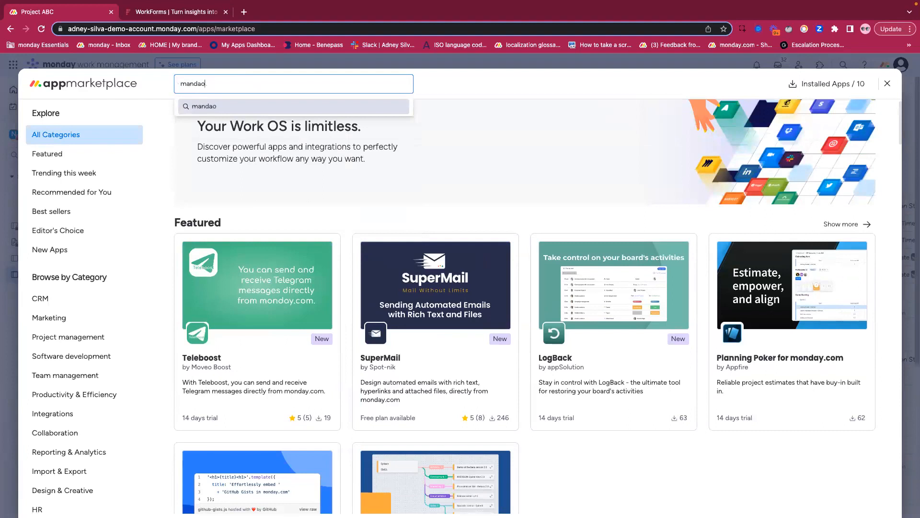
key("BackSpace")
type("toruy")
key("BackSpace")
key("BackSpace")
type("y fields")
key("Return")
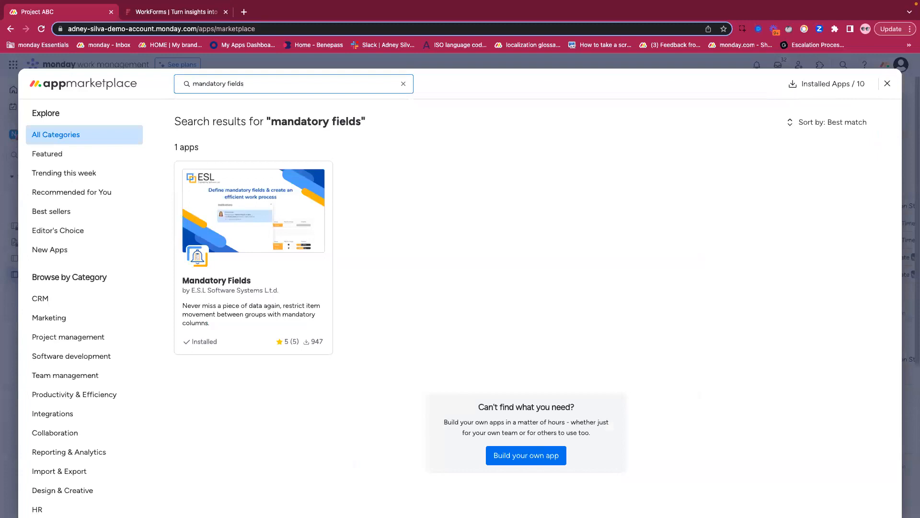
- Add the Mandatory Fields app to the Project ABC board in the New Features Webinar workspace, and close its integration recipes
left_click(228, 283)
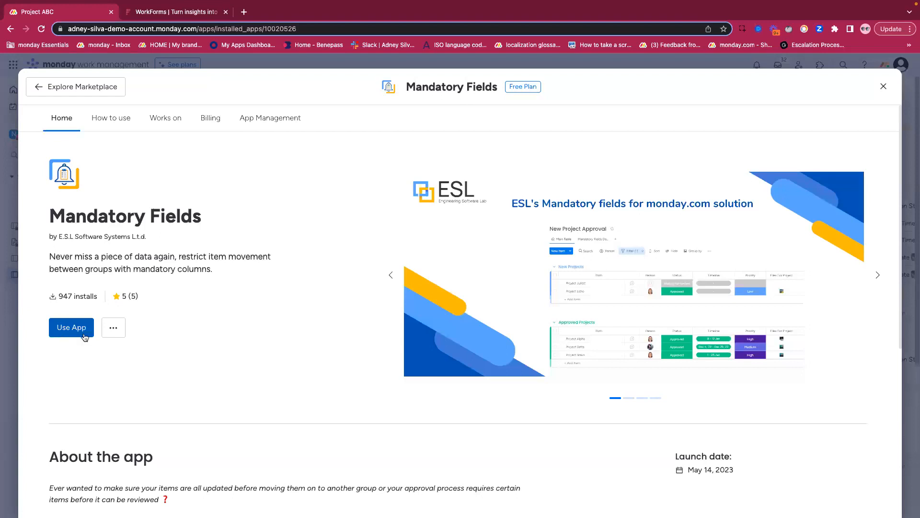
left_click(81, 336)
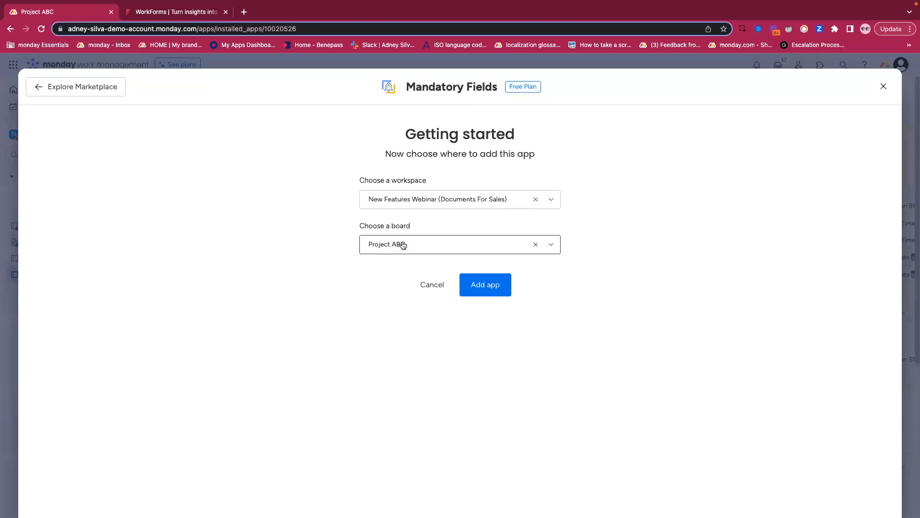
left_click(481, 286)
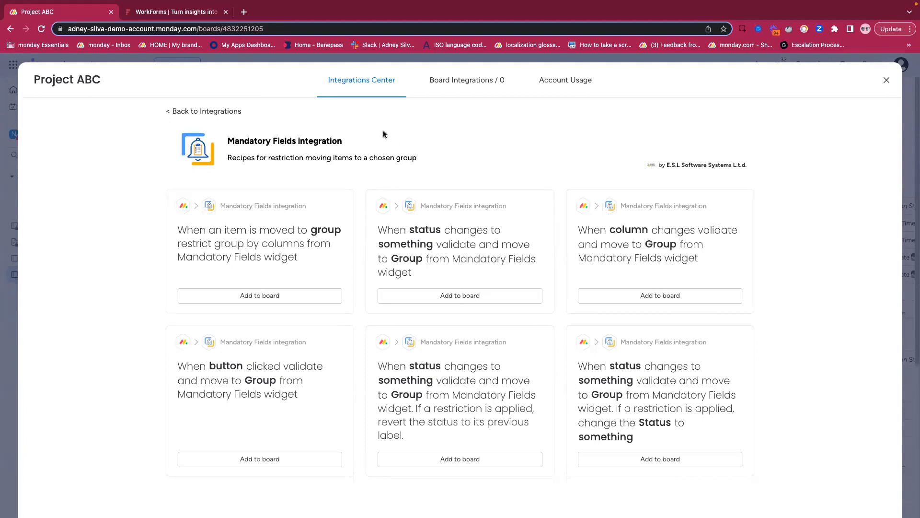
left_click(886, 82)
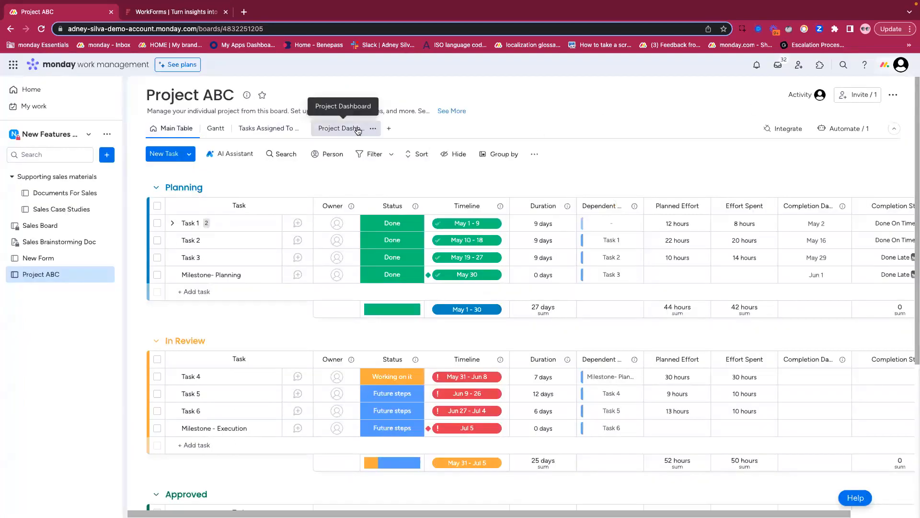
left_click(391, 129)
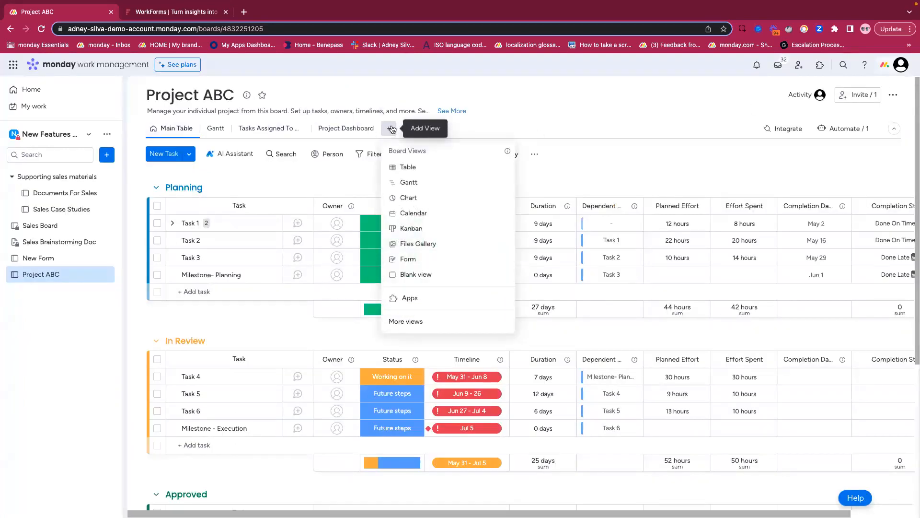
left_click(411, 323)
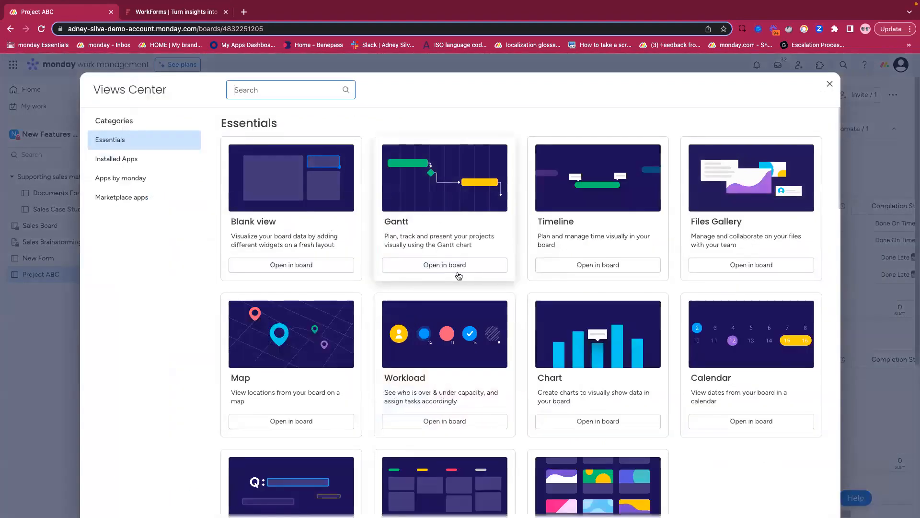
scroll(458, 239, "down", 2)
scroll(383, 230, "up", 2)
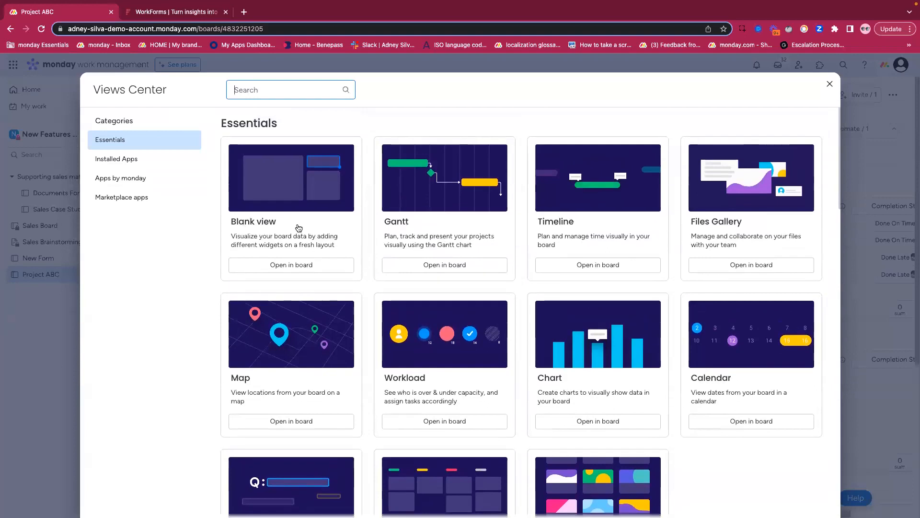
left_click(830, 83)
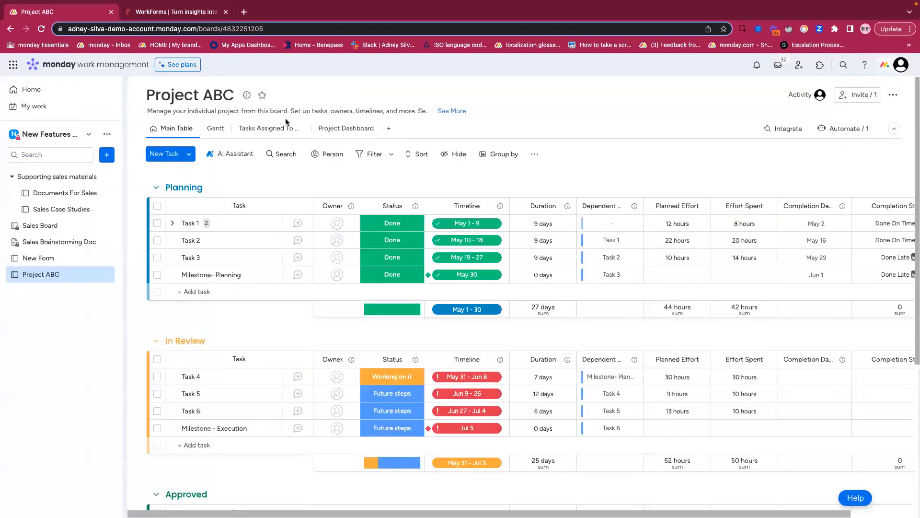
- Add the Mandatory Fields widget to the board's Project Dashboard view and enlarge it to nearly the full dashboard width
left_click(329, 128)
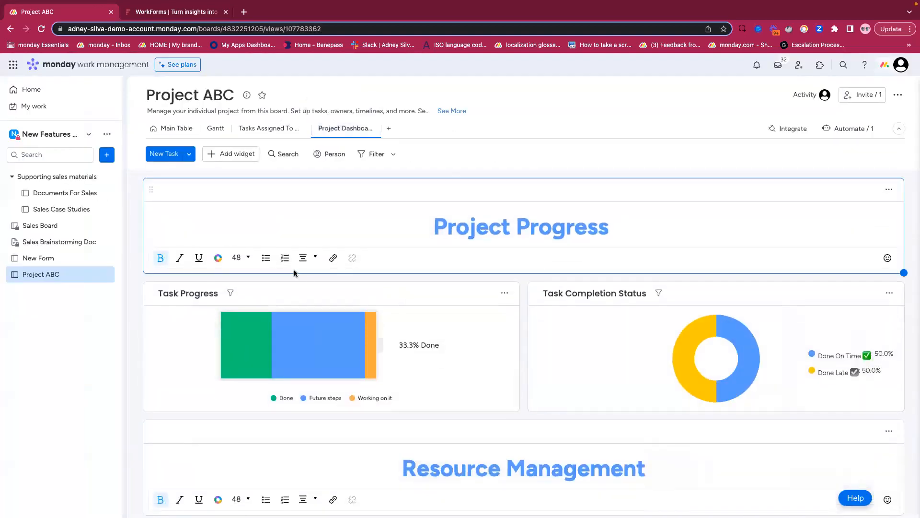
left_click(229, 152)
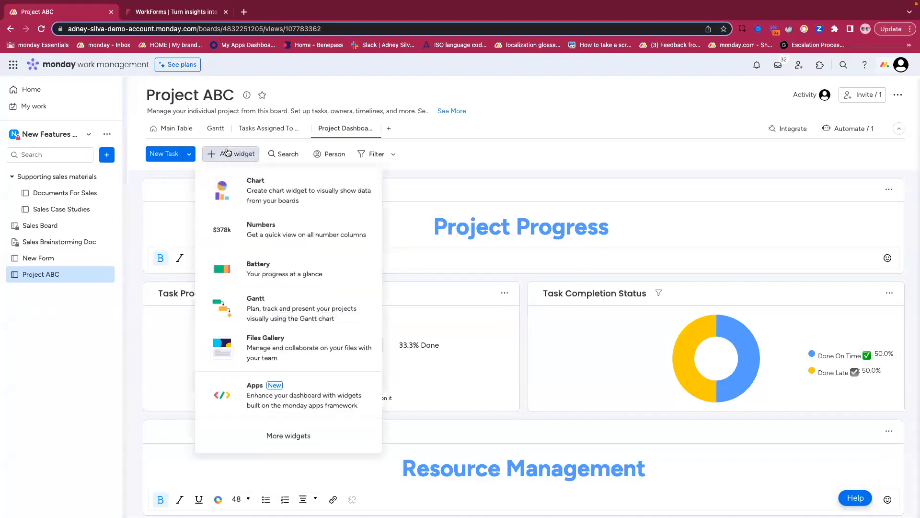
left_click(289, 439)
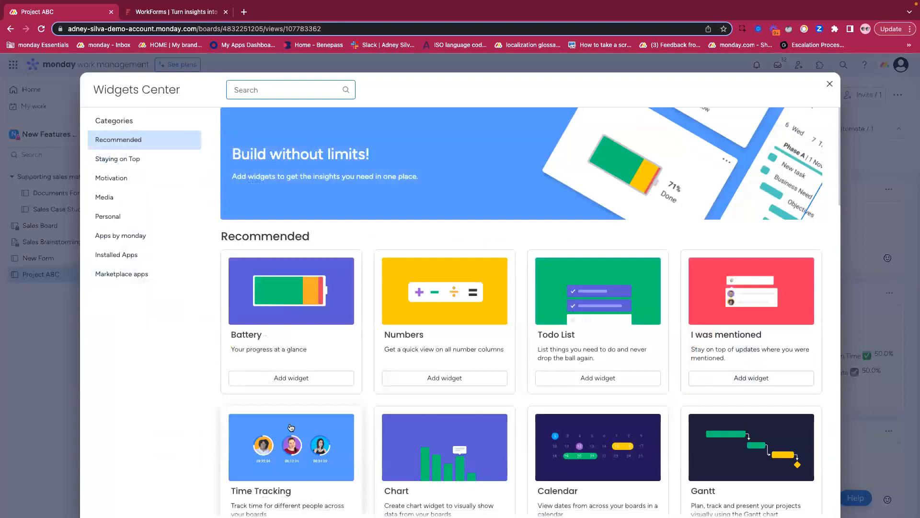
type("manda")
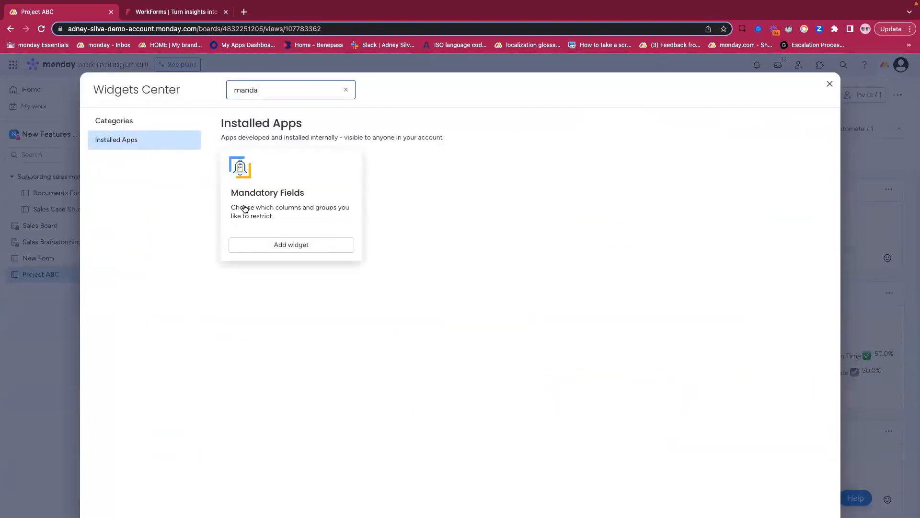
left_click(274, 245)
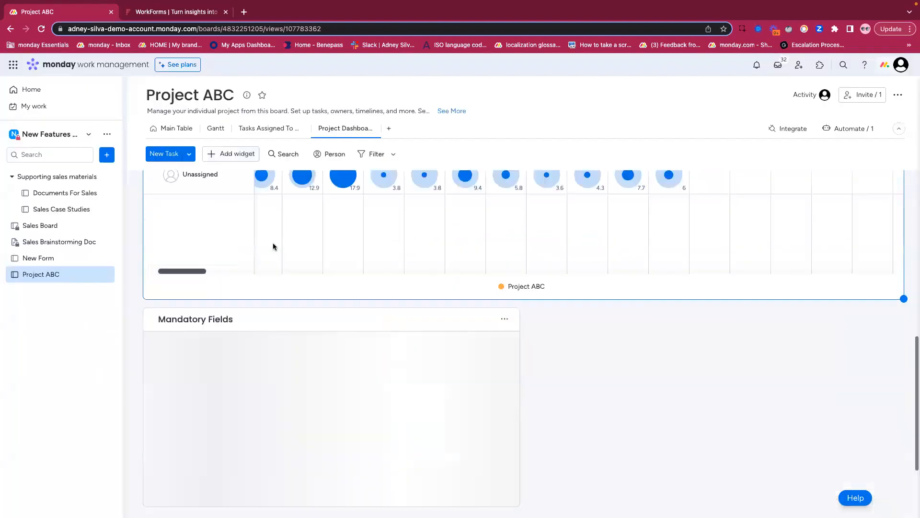
left_click_drag(520, 388, 845, 493)
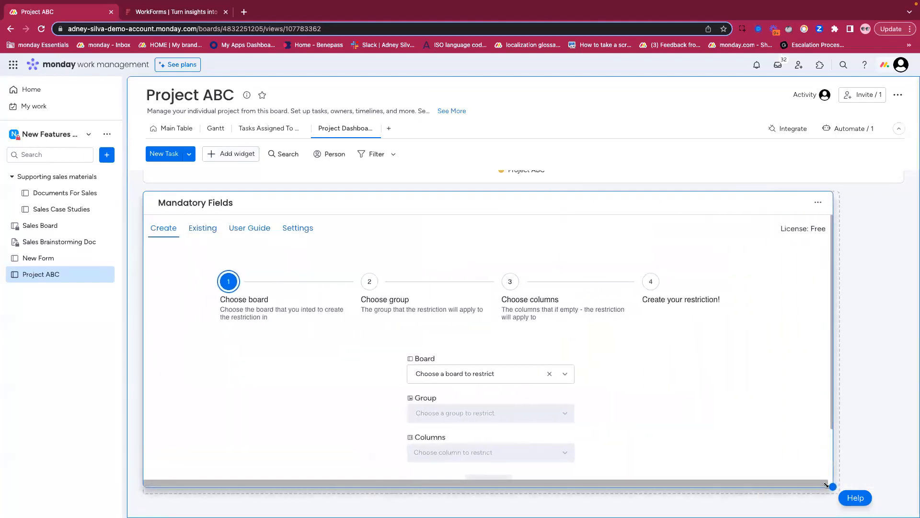
- In the Mandatory Fields widget, choose Project ABC as the board and In Review as the group to restrict
scroll(700, 393, "up", 2)
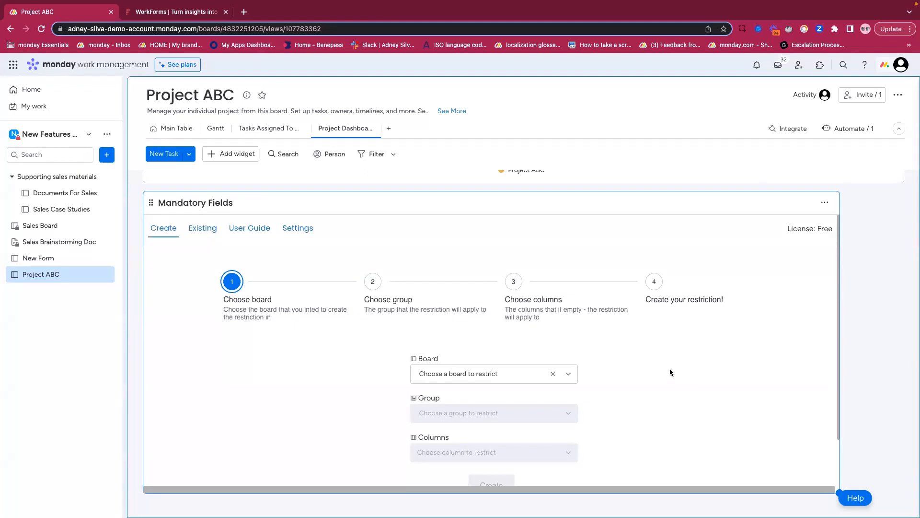
left_click(476, 380)
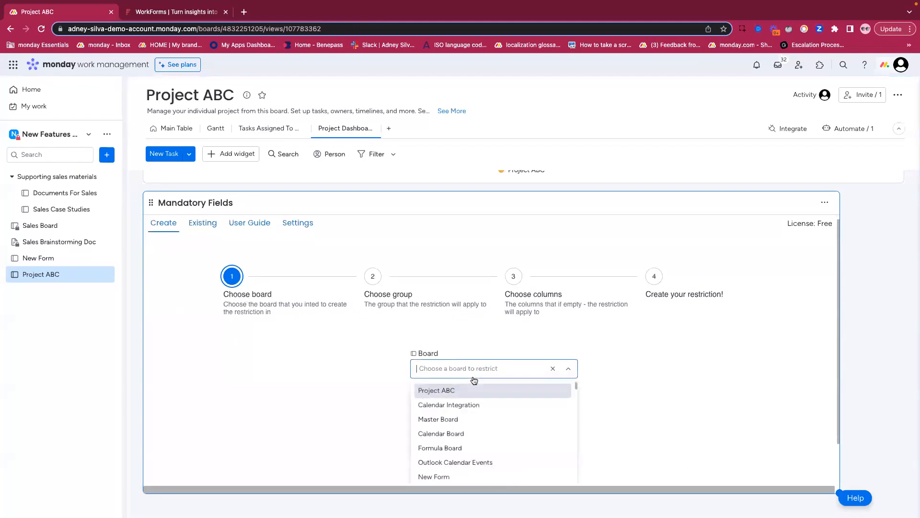
left_click(433, 392)
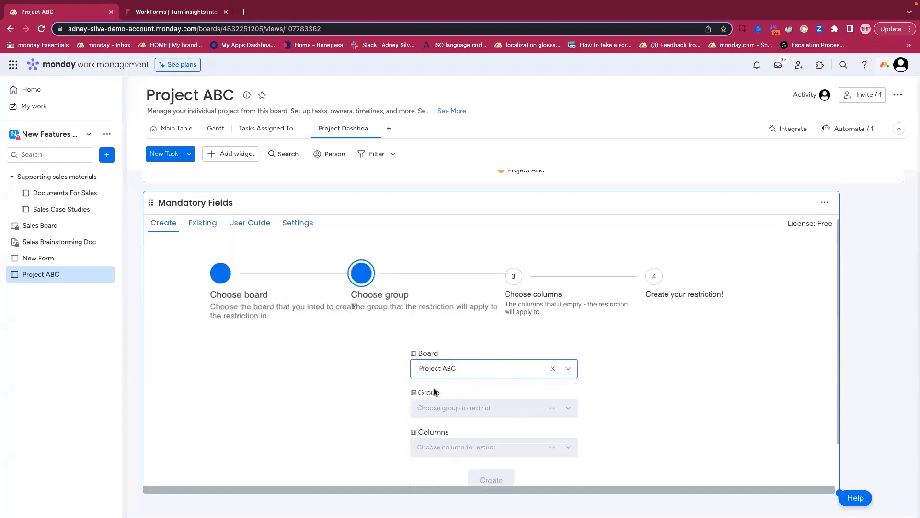
scroll(368, 369, "down", 1)
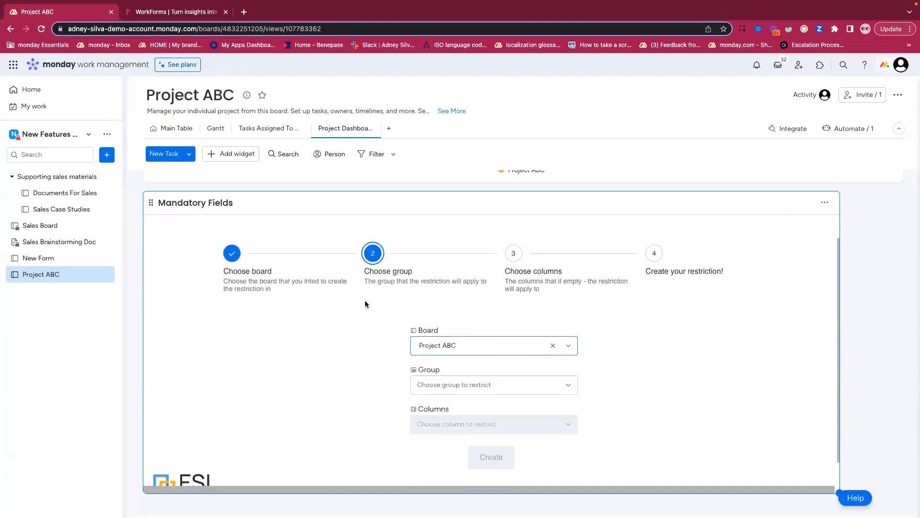
scroll(367, 297, "down", 1)
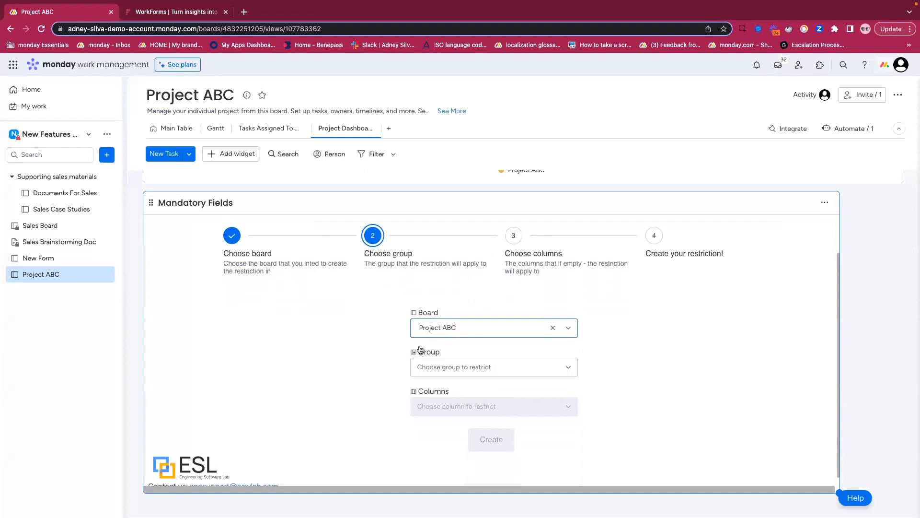
left_click(467, 369)
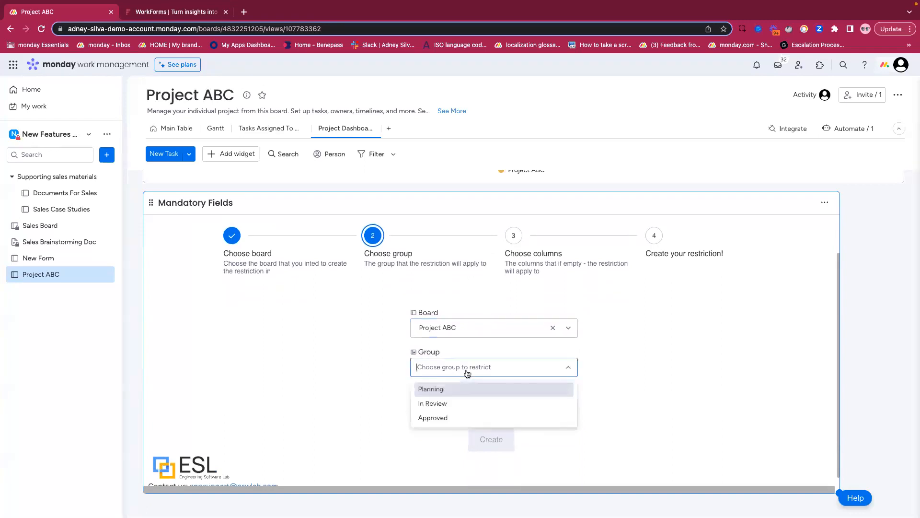
left_click(434, 406)
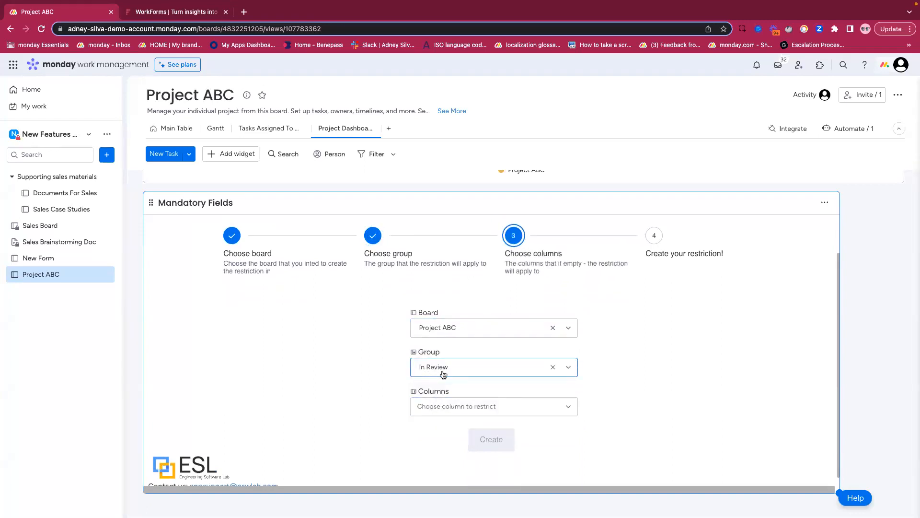
- Select Owner, Status and Timeline as the mandatory columns and create the restriction
left_click(444, 408)
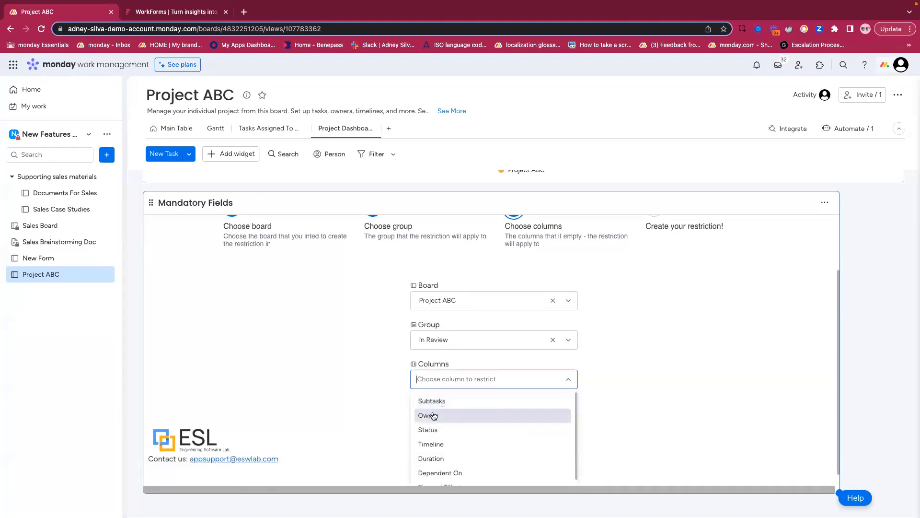
left_click(442, 416)
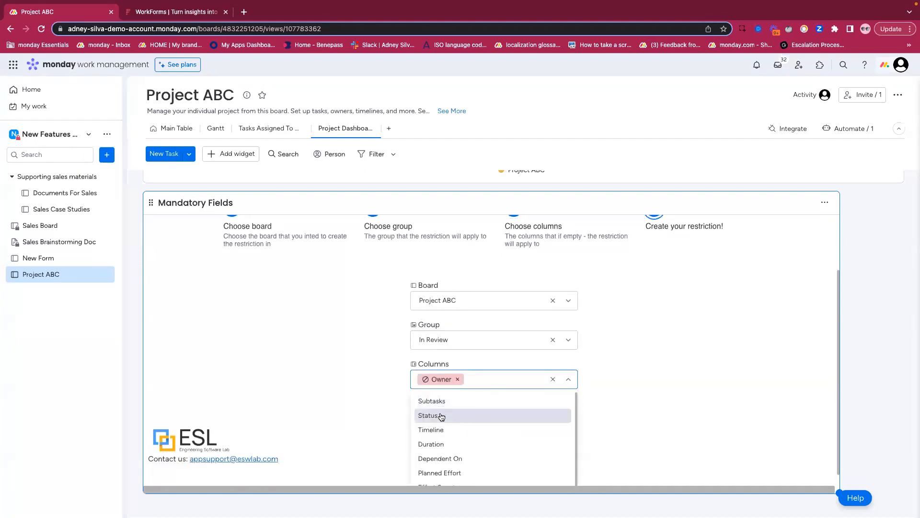
left_click(441, 416)
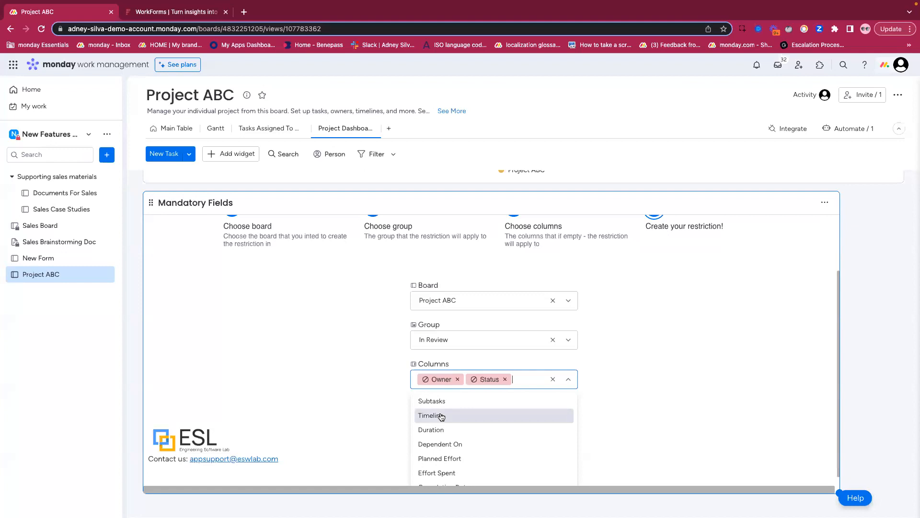
left_click(442, 416)
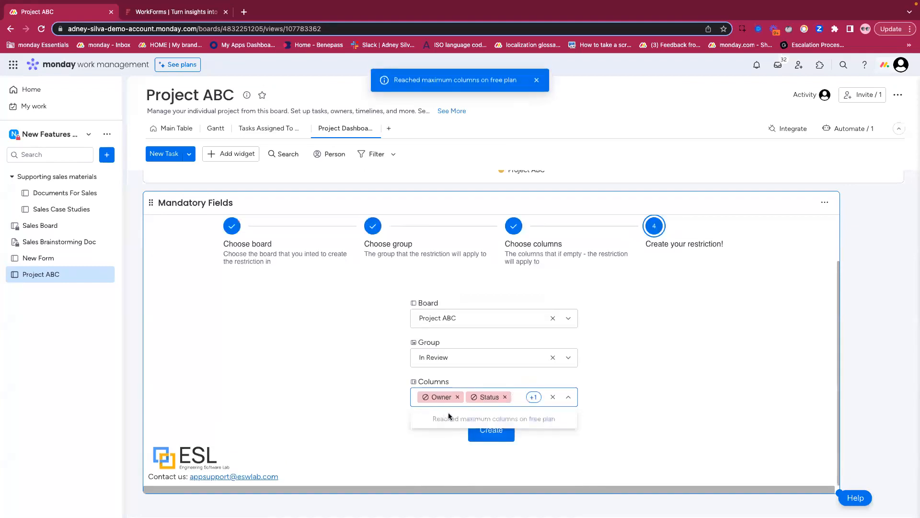
left_click(559, 379)
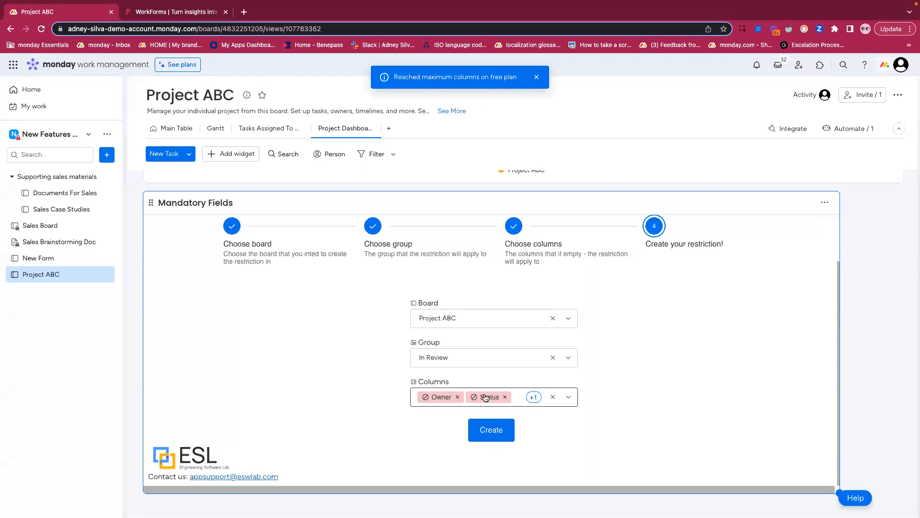
scroll(379, 370, "up", 1)
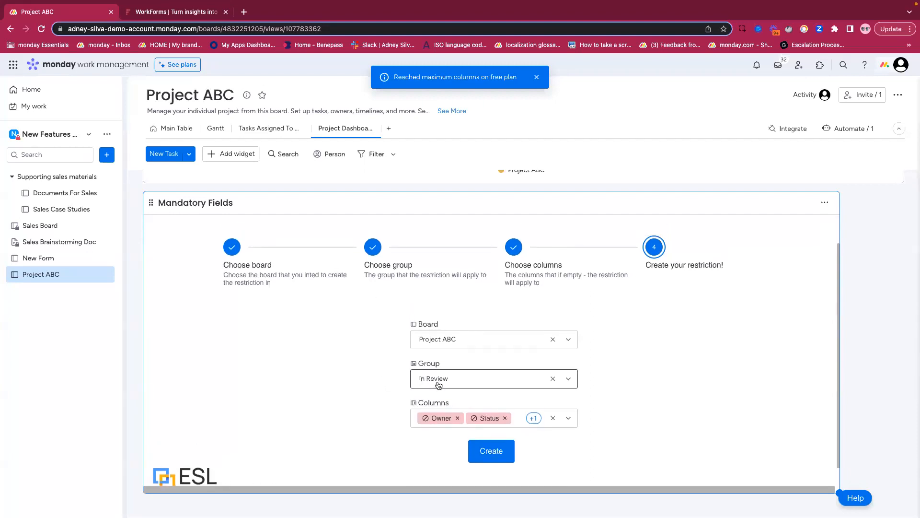
left_click(494, 453)
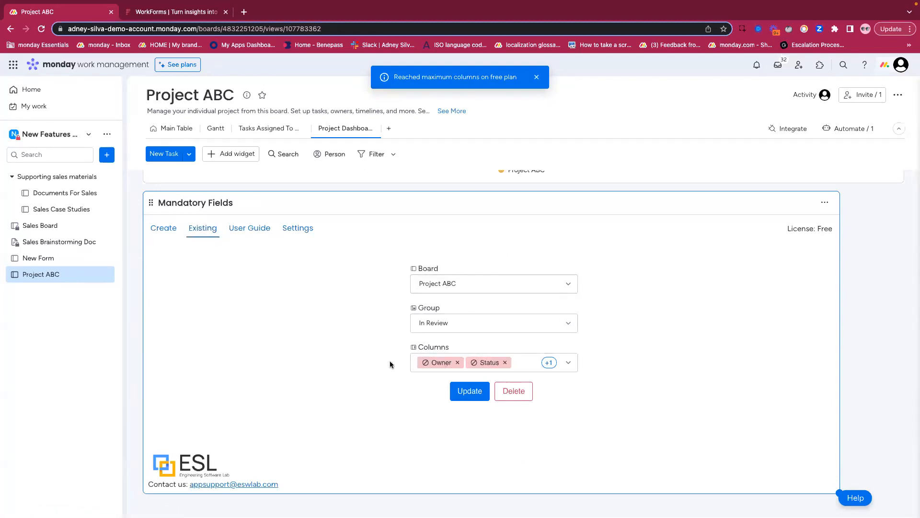
- On the Project ABC main table, add the Mandatory Fields integration recipe that restricts items moved to In Review, and close the integrations
left_click(169, 130)
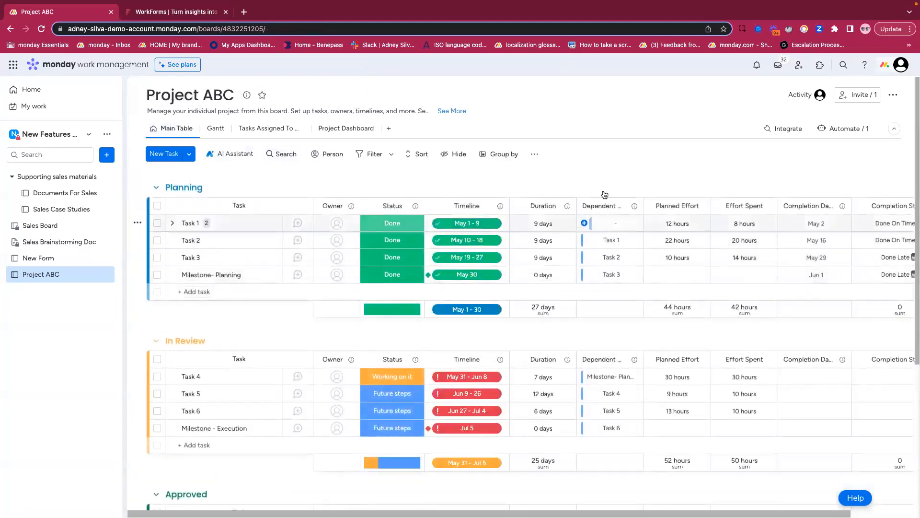
left_click(781, 130)
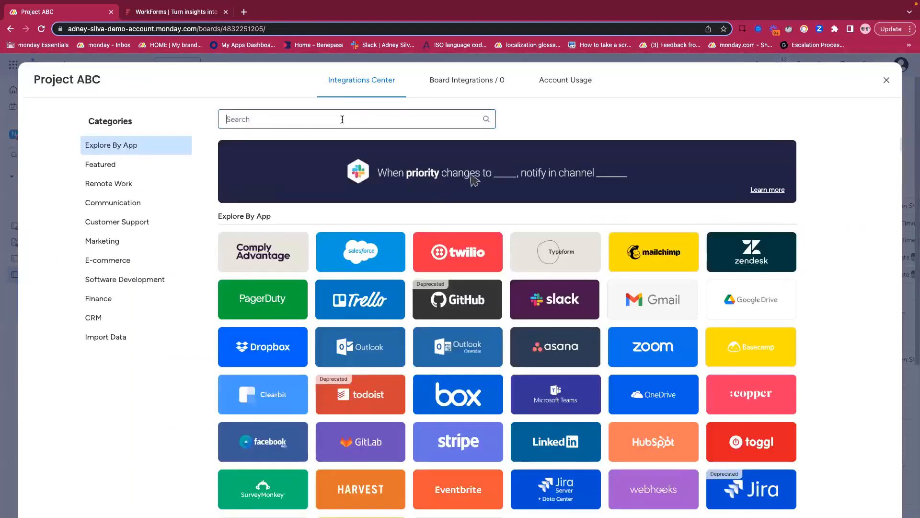
type("manda")
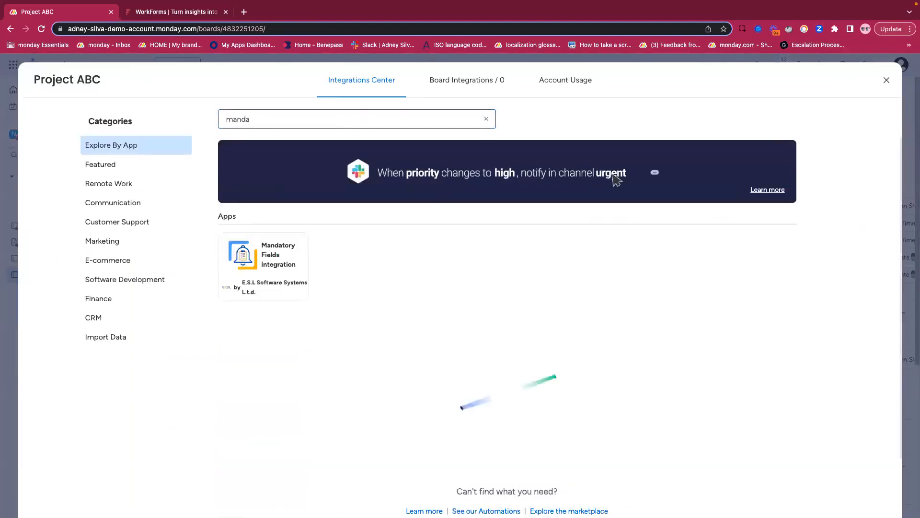
left_click(262, 267)
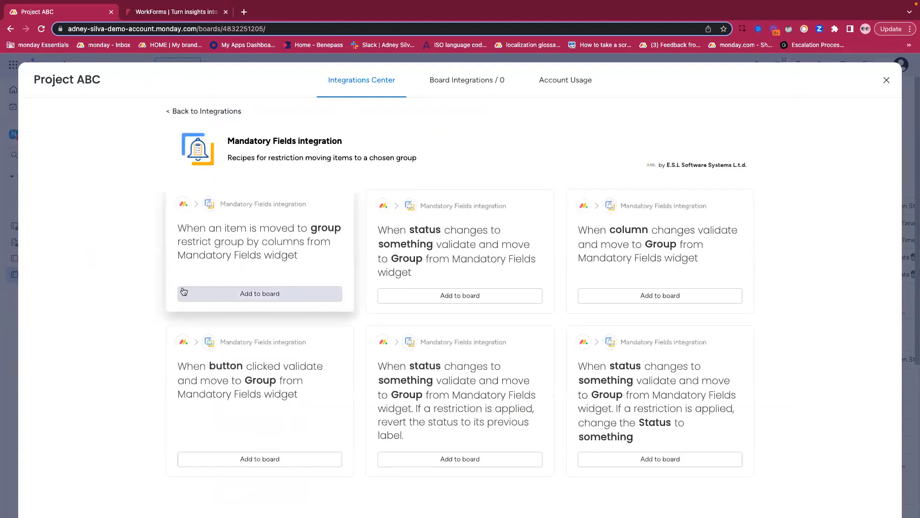
left_click(252, 294)
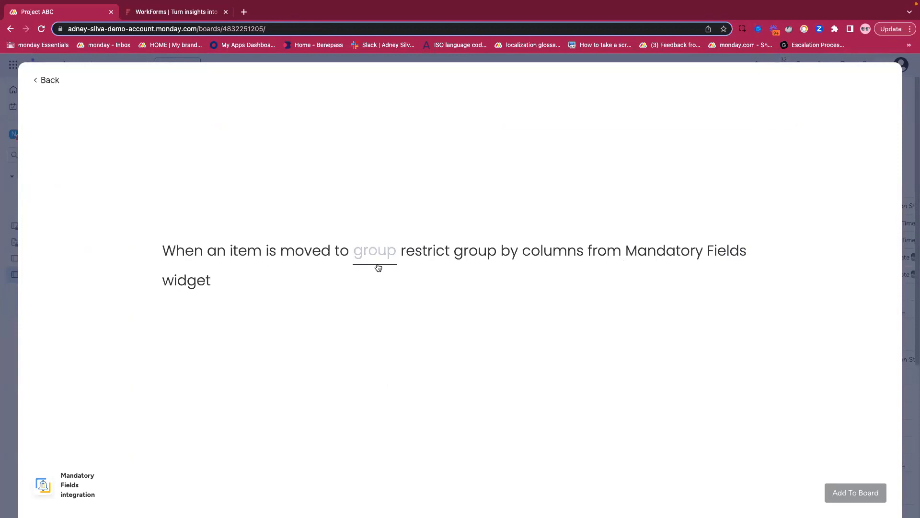
left_click(366, 252)
left_click(388, 329)
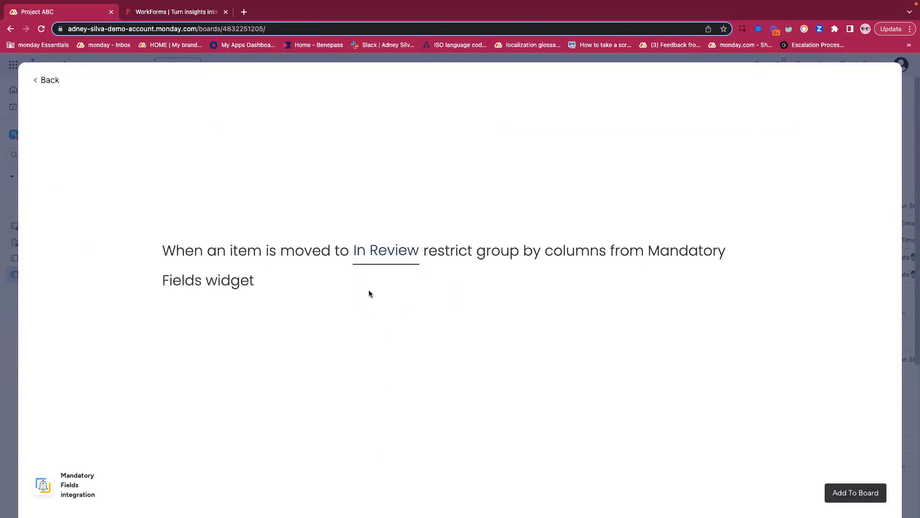
left_click(856, 493)
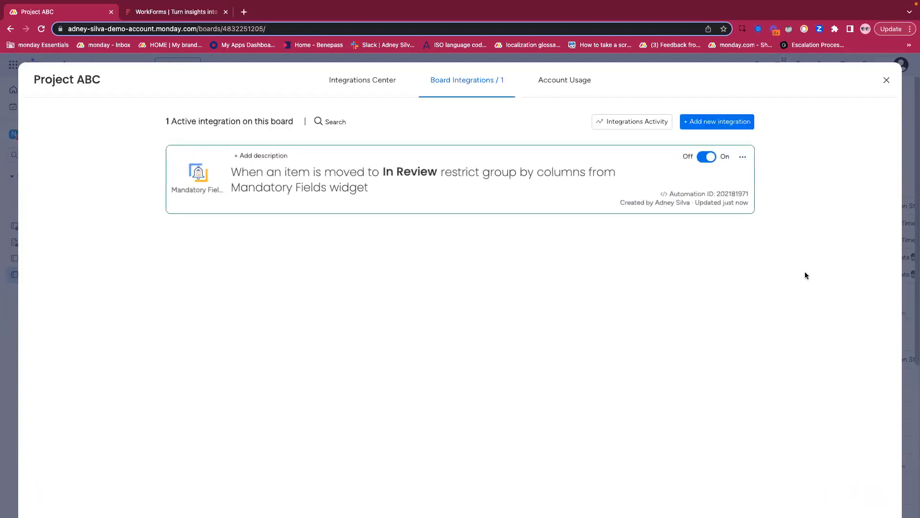
left_click(886, 82)
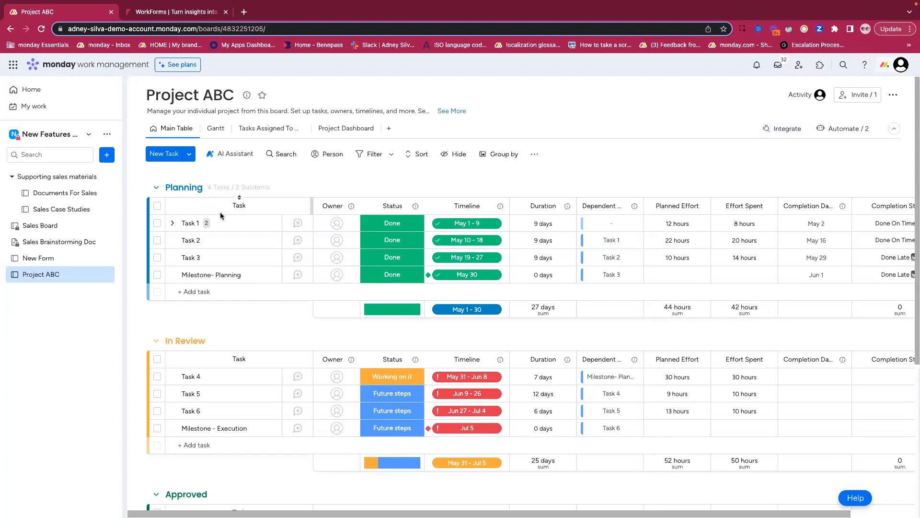
- Add a task named Project monday.com to the Planning group of the Project ABC board
scroll(200, 280, "down", 1)
left_click(201, 263)
scroll(201, 264, "up", 1)
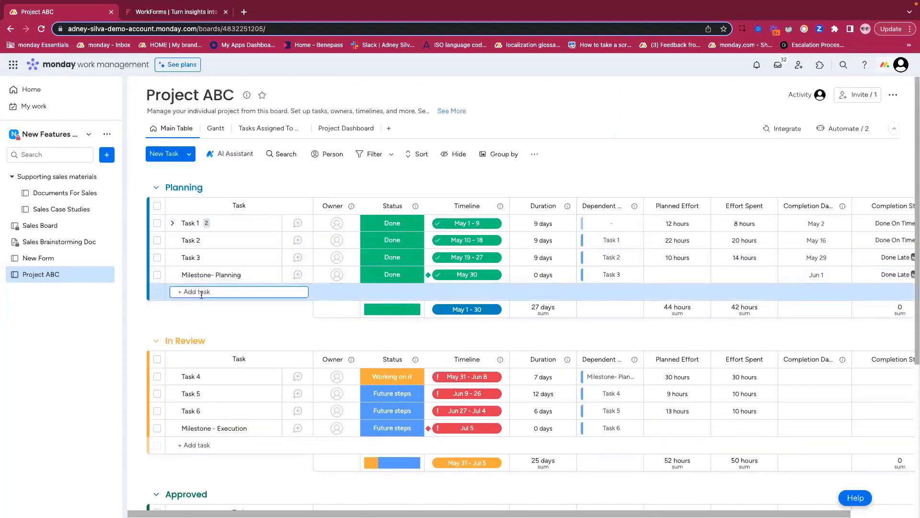
type("Project monday.c...")
key("Return")
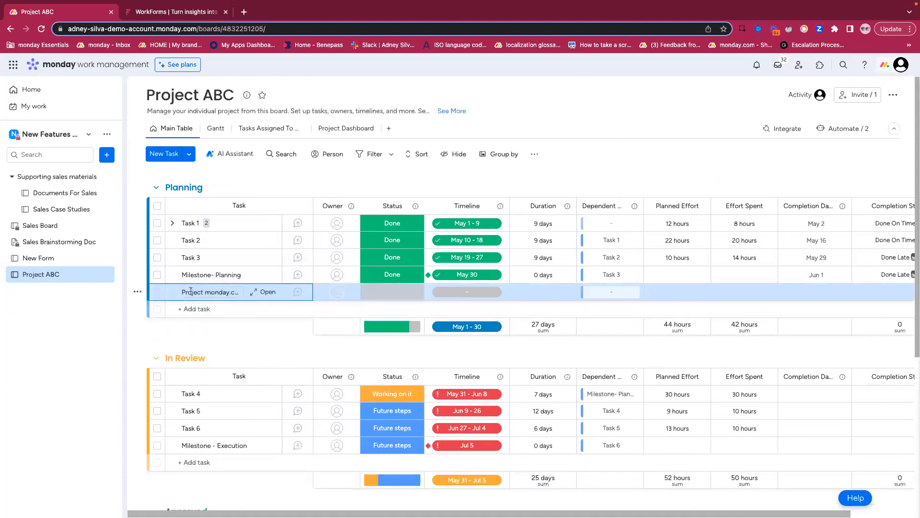
scroll(247, 295, "down", 1)
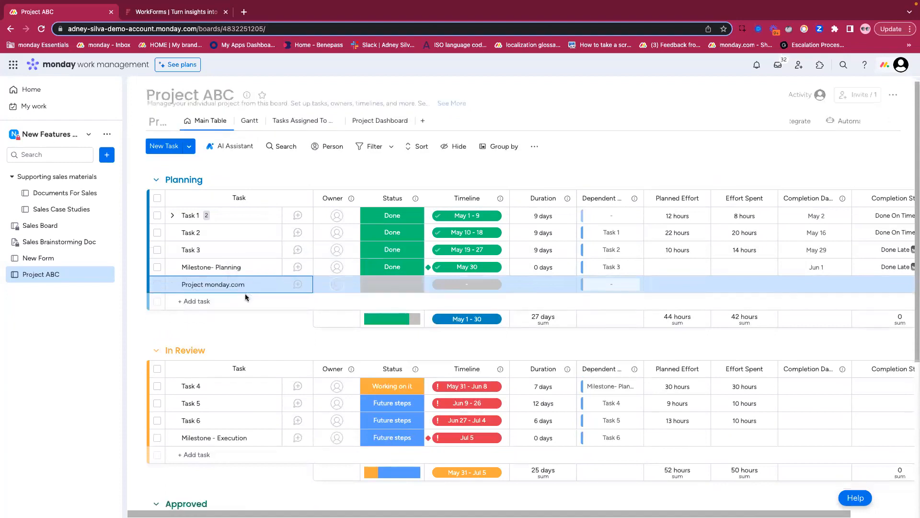
scroll(214, 314, "up", 1)
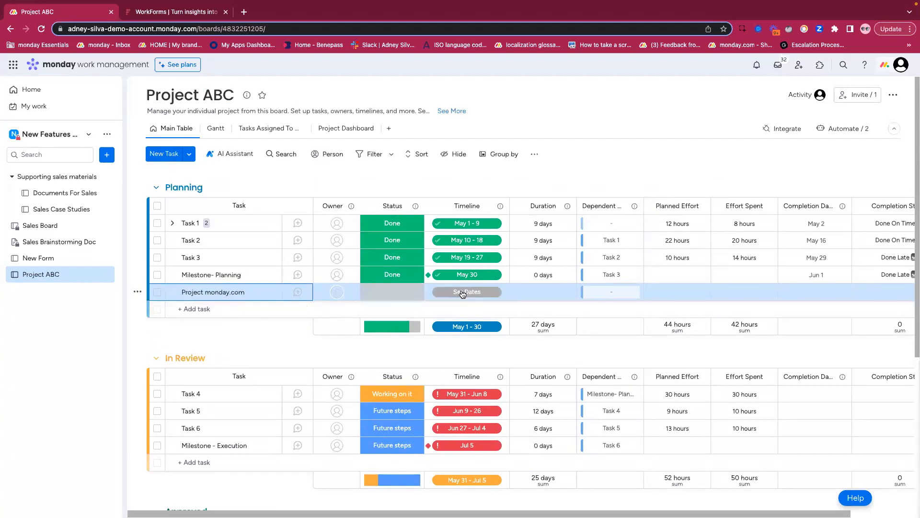
- Assign the suggested account member as owner of the Project monday.com task and set its status to Future steps
left_click(337, 292)
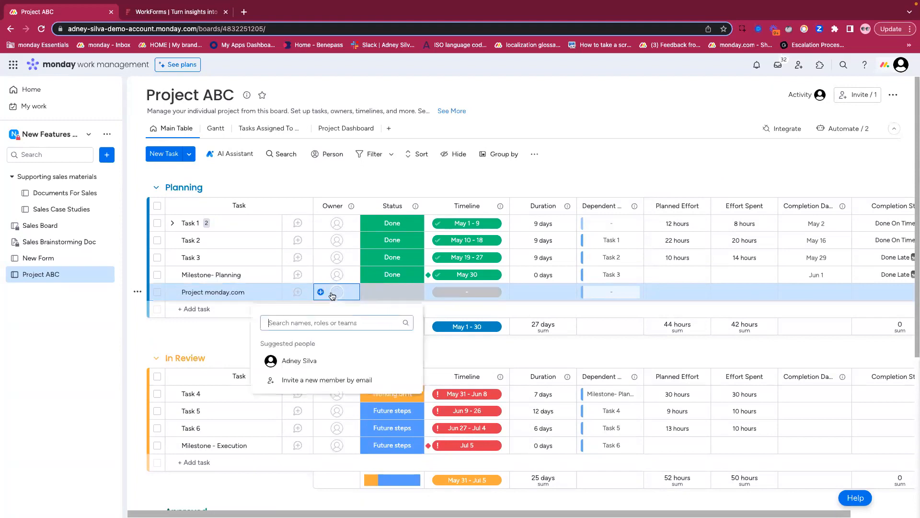
left_click(303, 363)
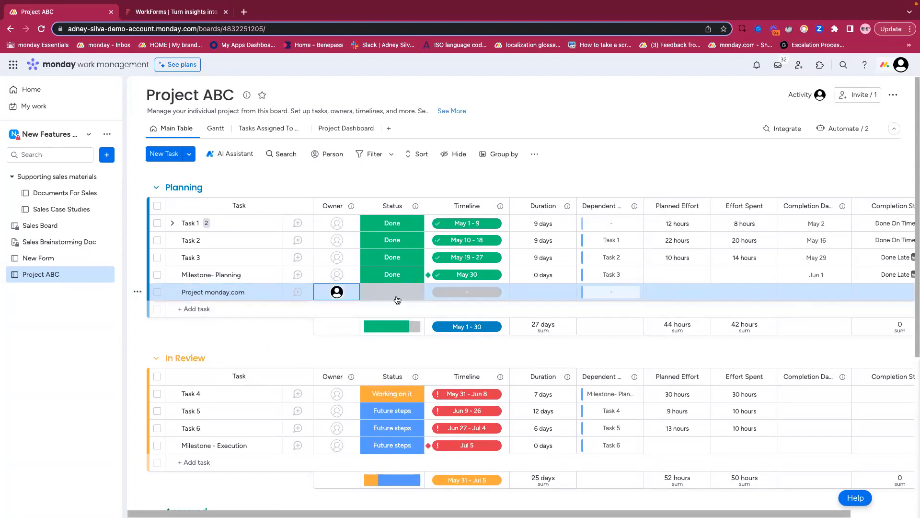
left_click(398, 296)
left_click(402, 380)
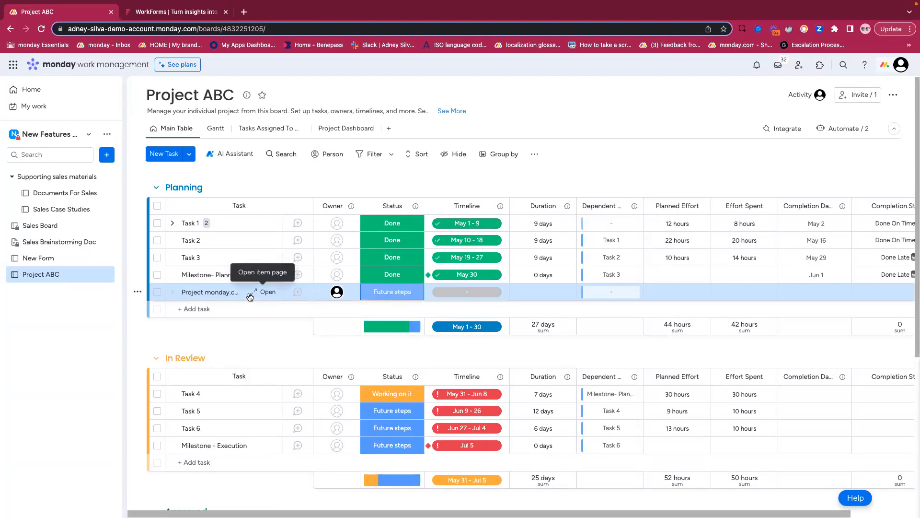
- Try to move the Project monday.com task to the In Review group without a timeline, and check the notifications for missing columns
left_click_drag(248, 297, 239, 375)
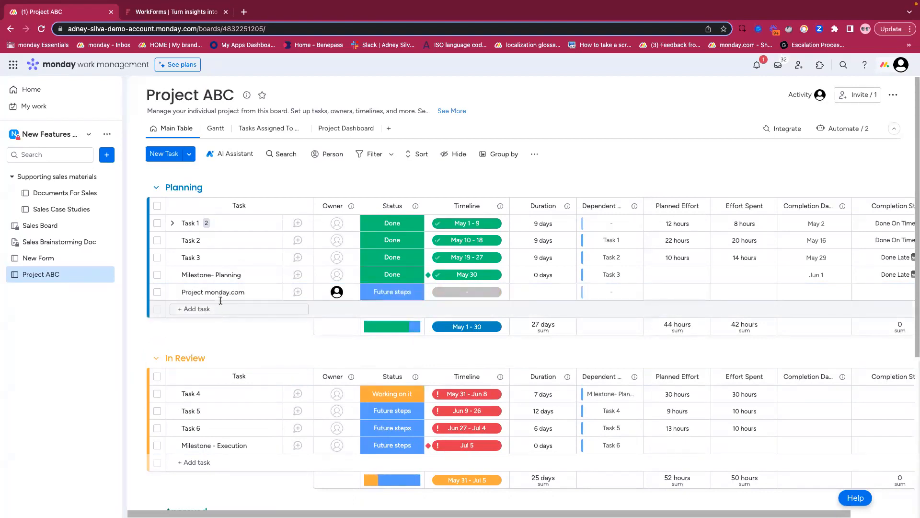
left_click(758, 67)
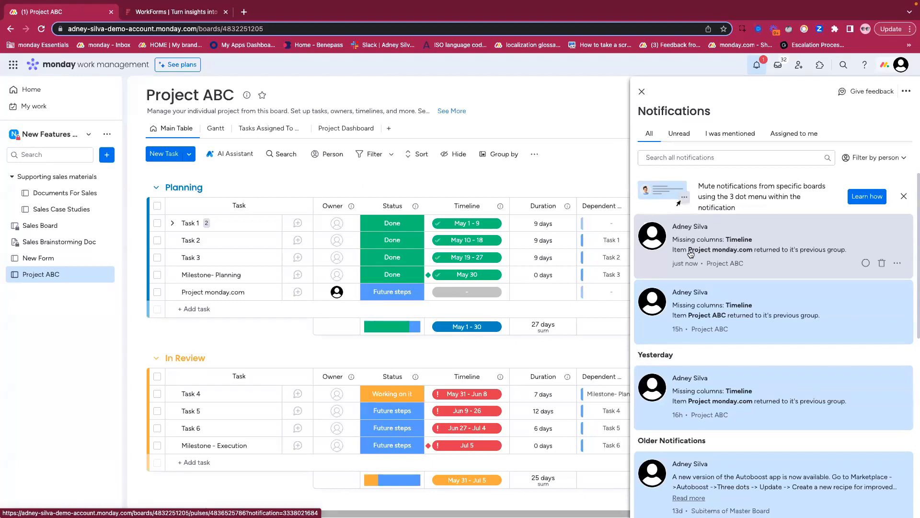
left_click(642, 91)
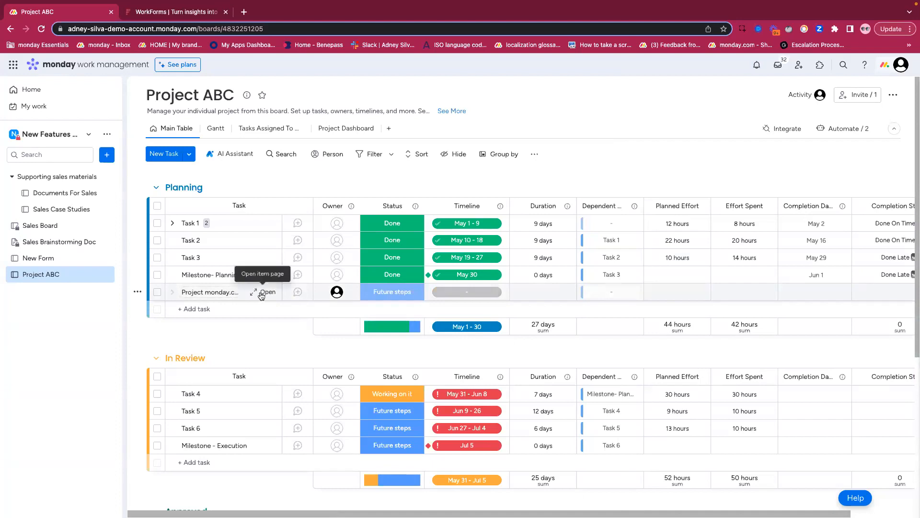
left_click(262, 293)
left_click(530, 138)
type("@adney")
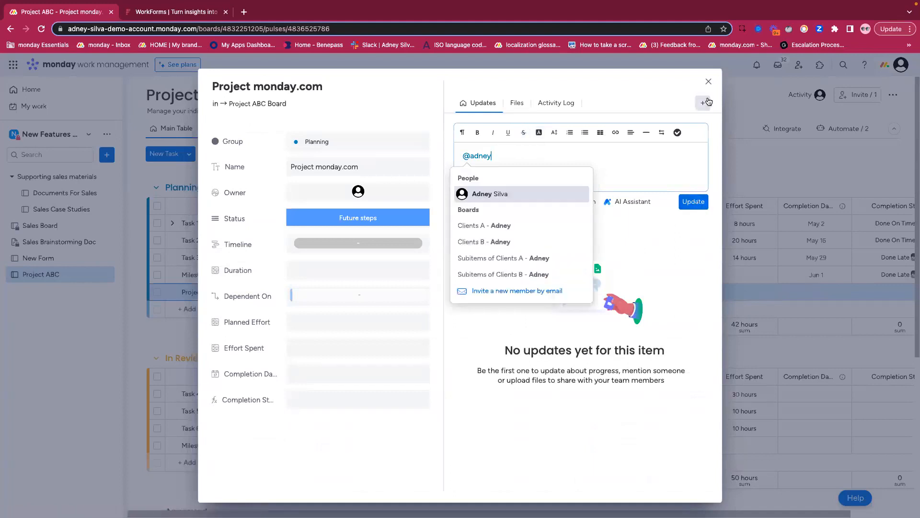
left_click(708, 82)
- Set the Project monday.com task's timeline to Jul 19 - 26 and move the task to the In Review group
left_click(477, 292)
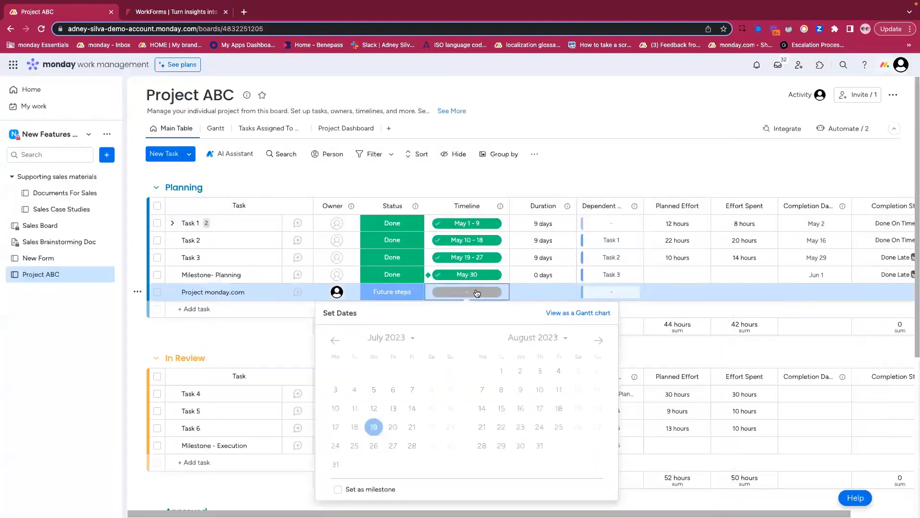
left_click(374, 427)
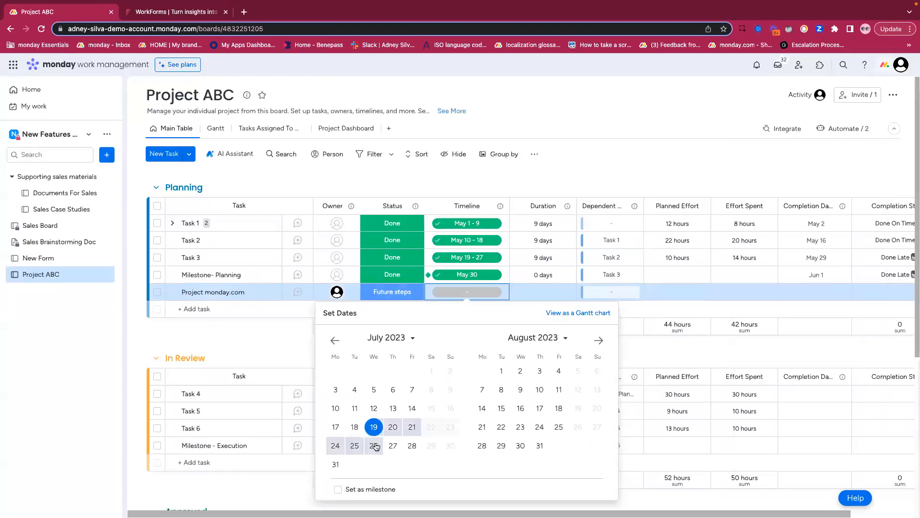
left_click(374, 445)
left_click_drag(244, 292, 230, 367)
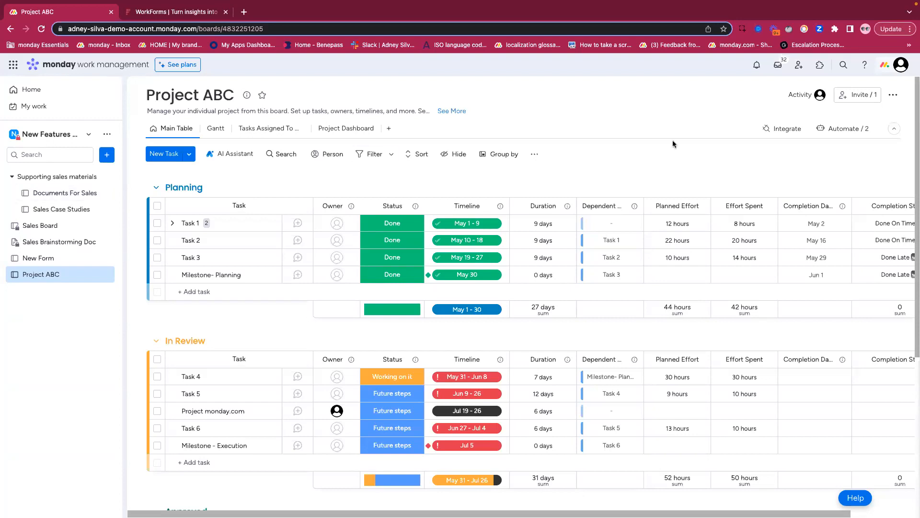
- Search the app marketplace for mandatory fields, review the Mandatory Fields app's description and developer details, and close the page
left_click(819, 64)
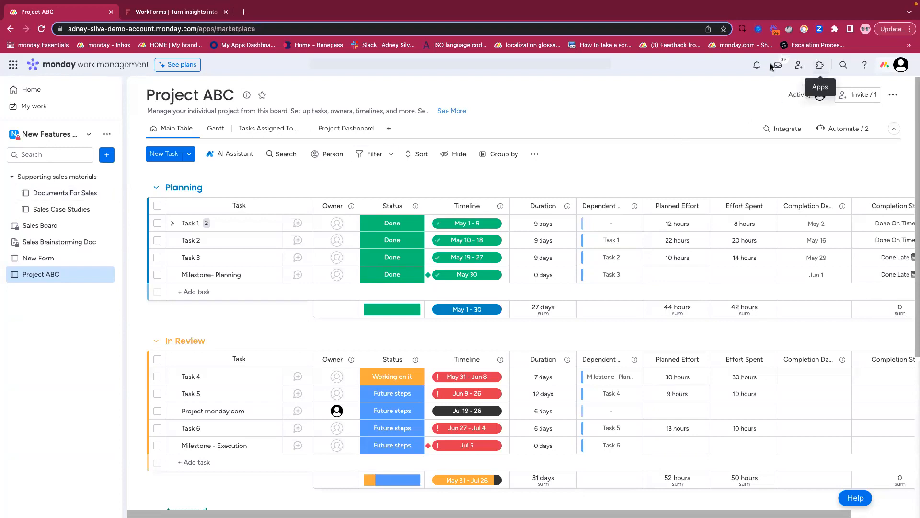
left_click(269, 87)
type("ma")
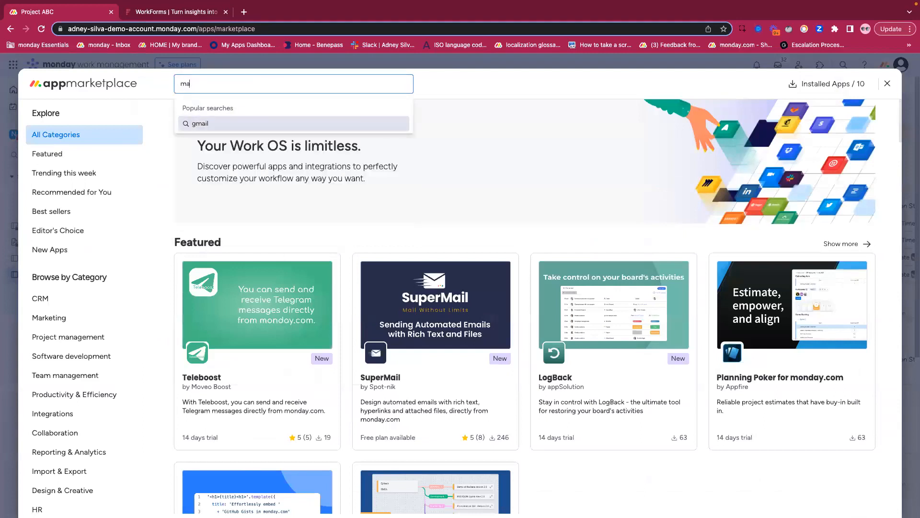
type("ndatory fields")
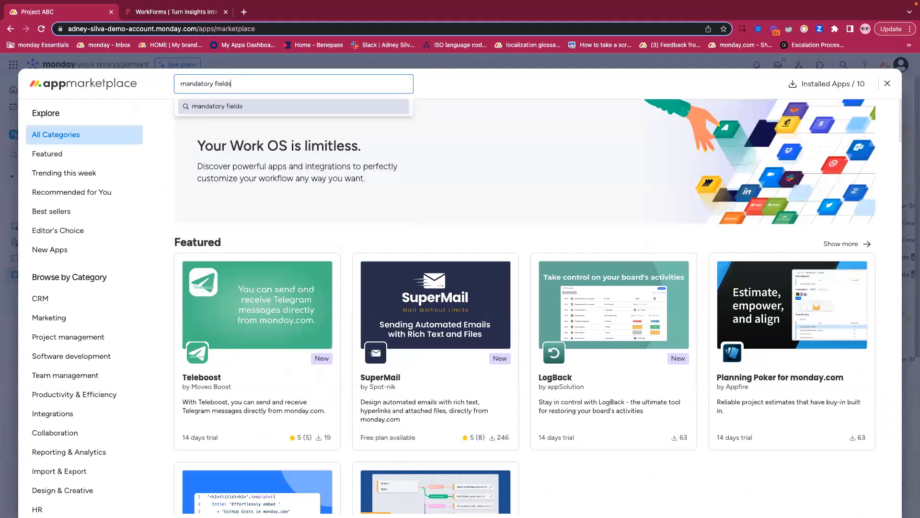
key("Return")
left_click(277, 250)
scroll(241, 261, "down", 3)
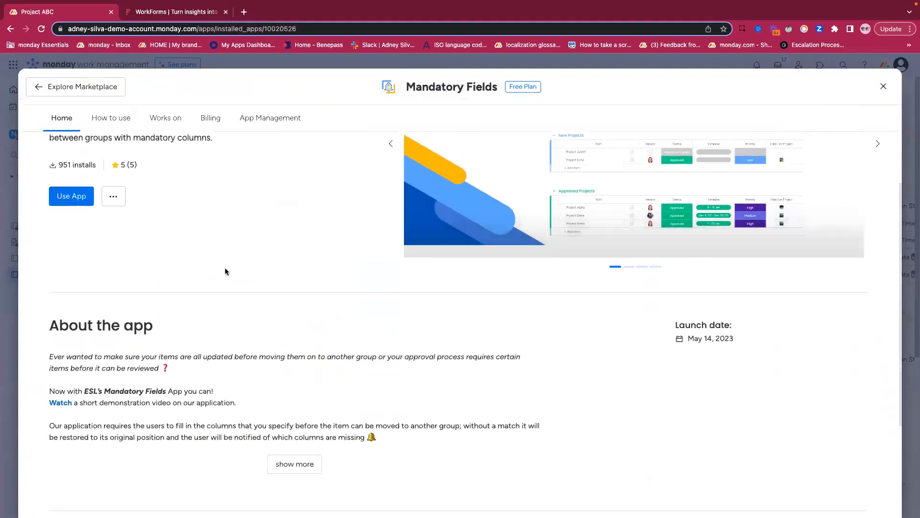
scroll(225, 272, "down", 3)
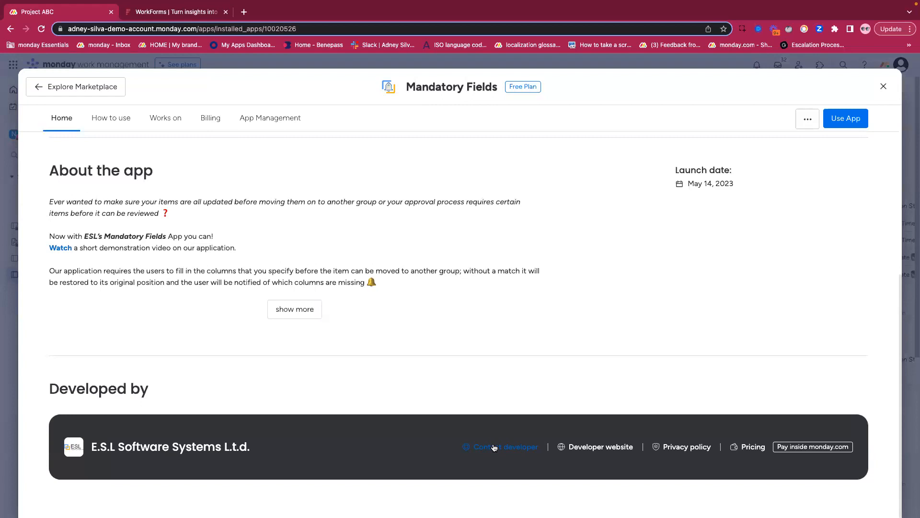
left_click(882, 87)
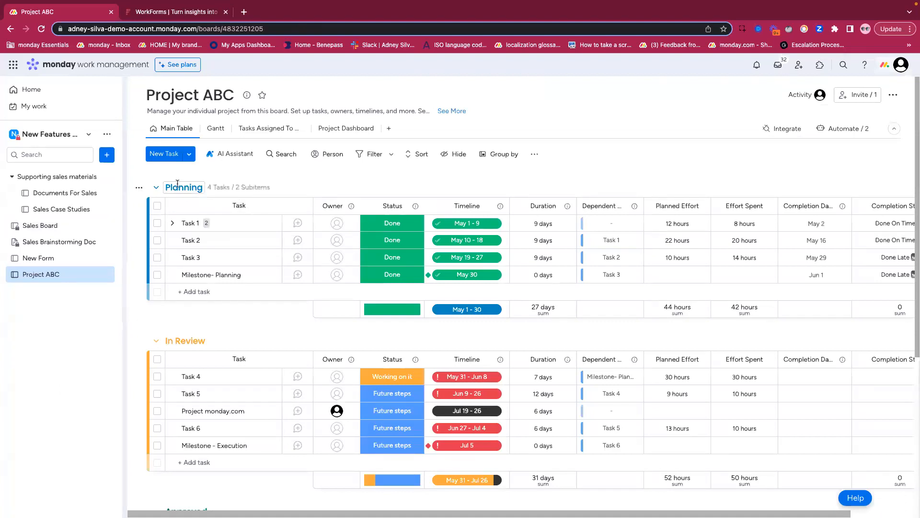
- Switch to the Project ABC board in the private workspace and open the dependency setup of its Dependent On column
key("ctrl+Left")
left_click(36, 290)
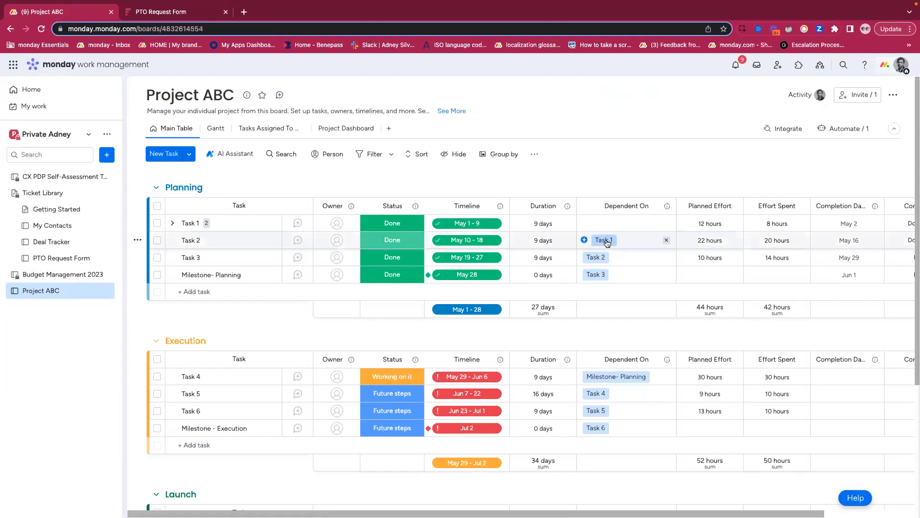
left_click(667, 206)
mouse_move(700, 228)
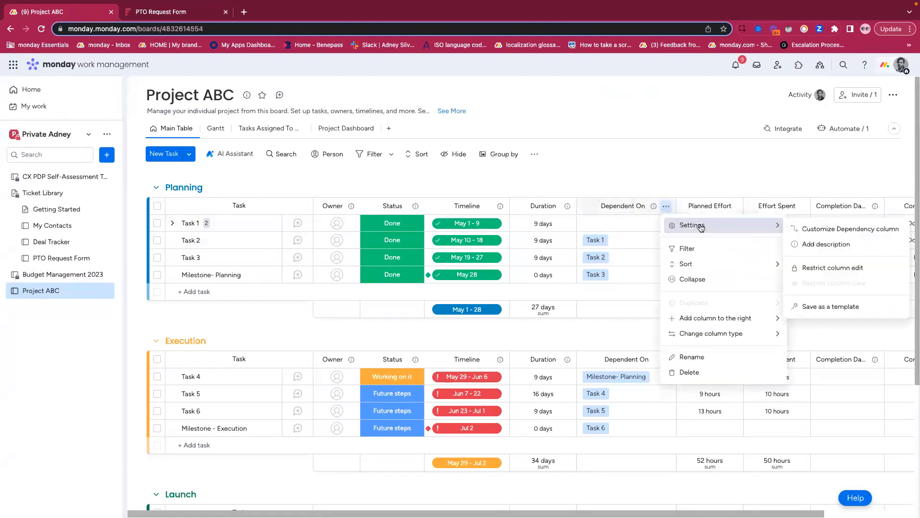
left_click(828, 230)
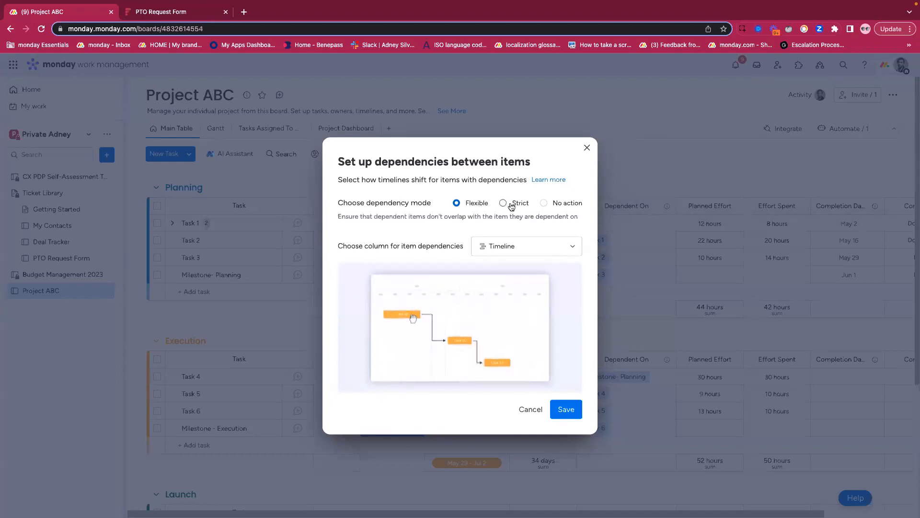
- Compare the Flexible, Strict and No action dependency modes, and select Flexible again
left_click(464, 204)
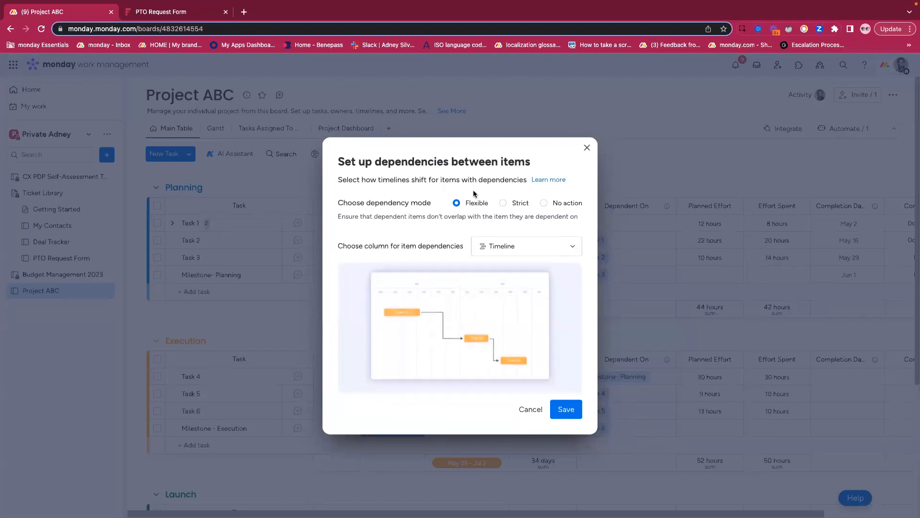
left_click(503, 203)
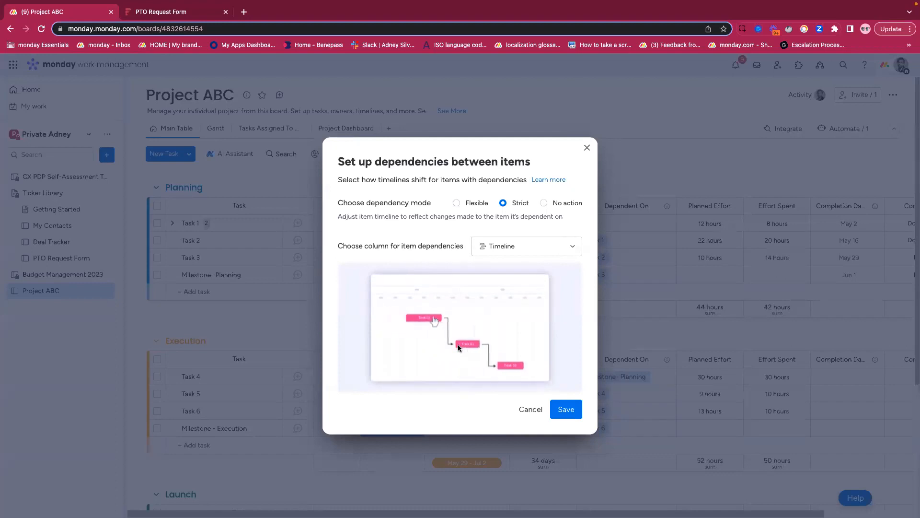
left_click(545, 203)
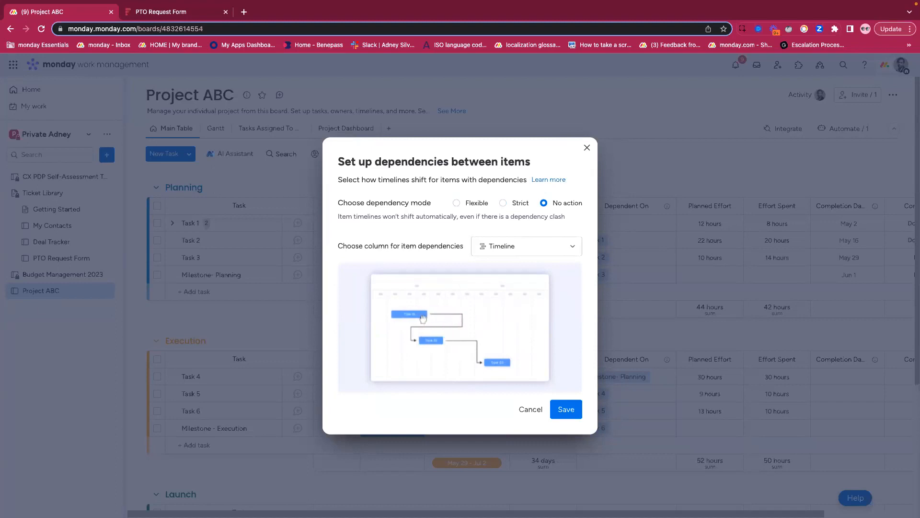
left_click(472, 203)
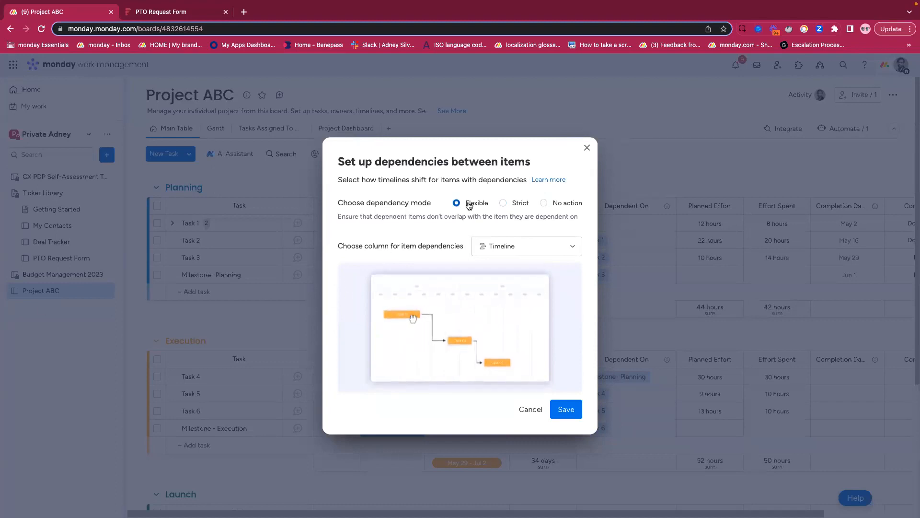
- Review the Strict and No action dependency modes, then set the mode to Strict and save the dependency setup
left_click(515, 205)
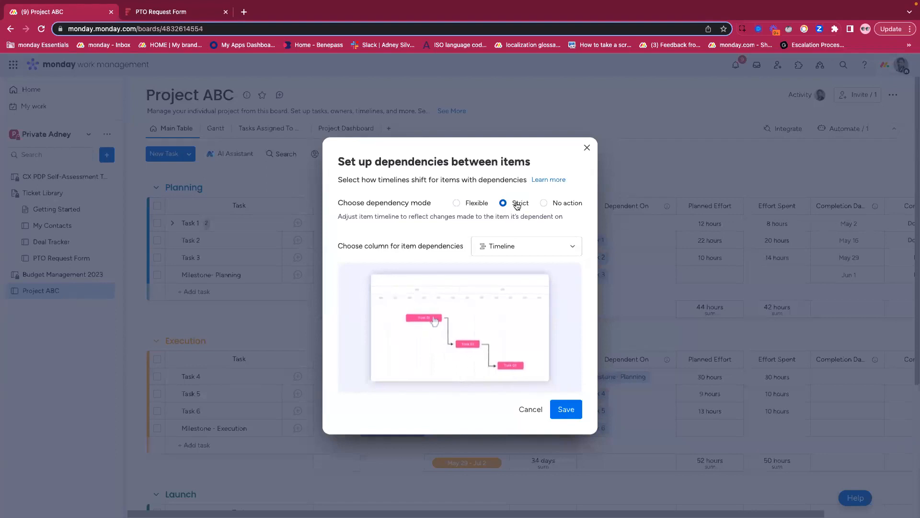
left_click(545, 204)
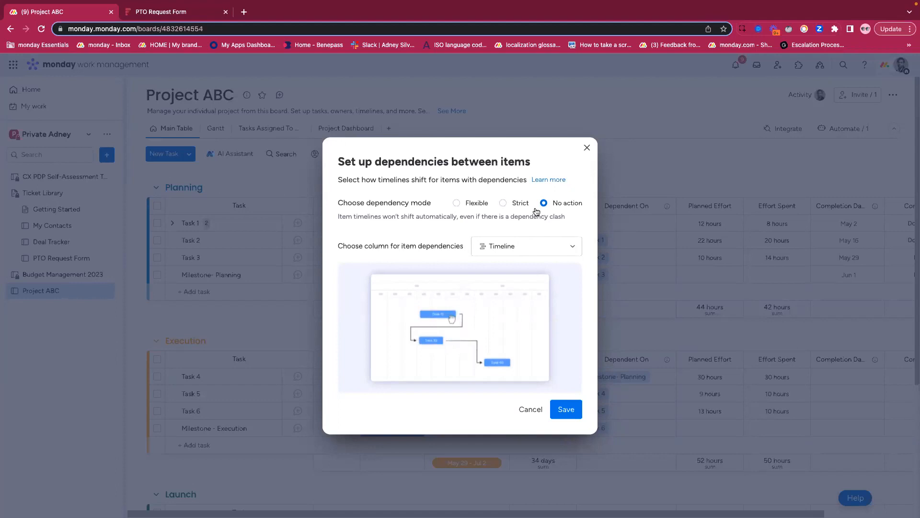
left_click(503, 202)
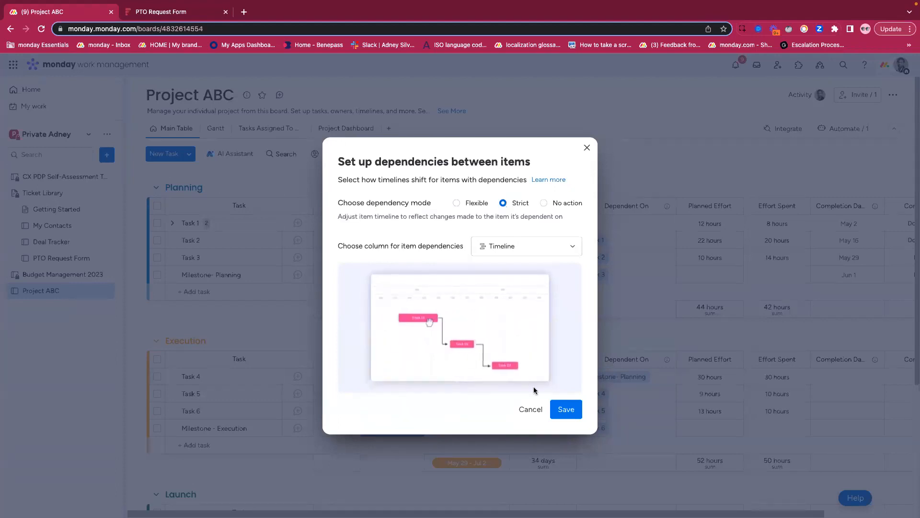
left_click(566, 411)
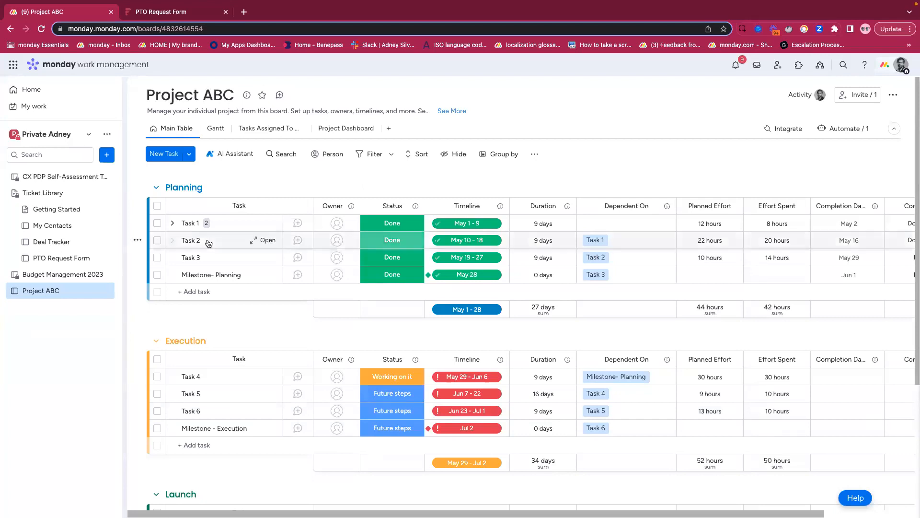
- Open Task 2's dependencies and show the available dependency types for its link to Task 1
left_click(601, 243)
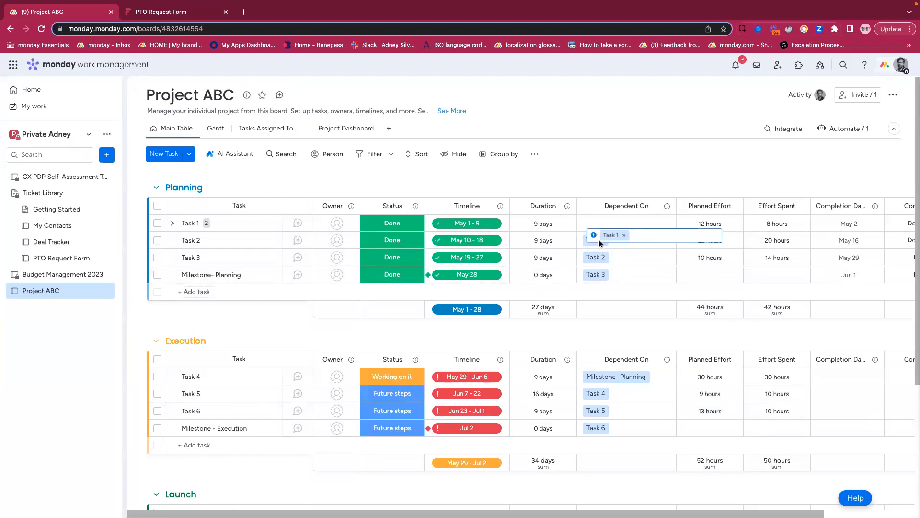
left_click(713, 304)
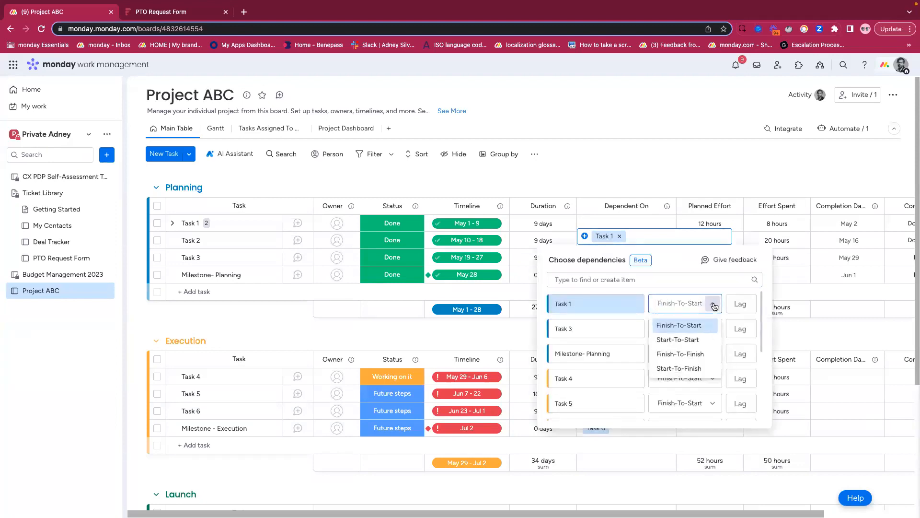
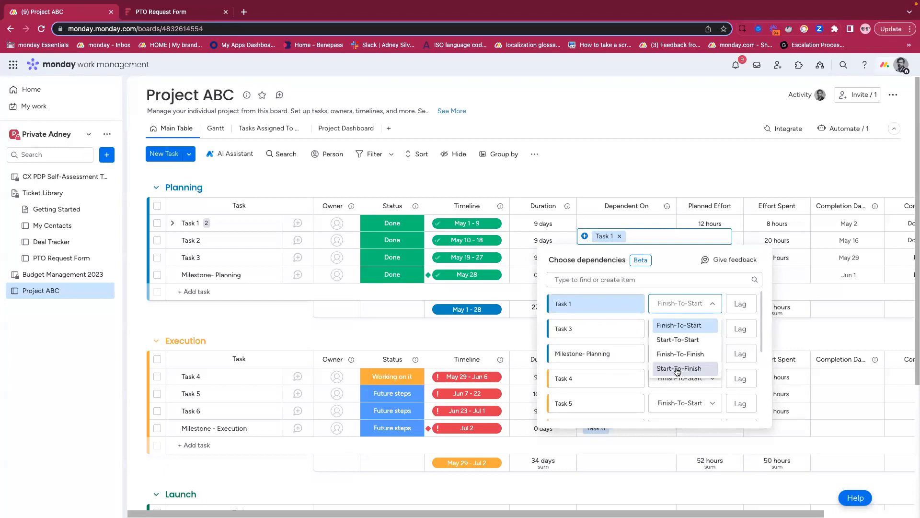
- Examine the lag setting for Task 2's link to Task 1, and close the dependency chooser
left_click(679, 263)
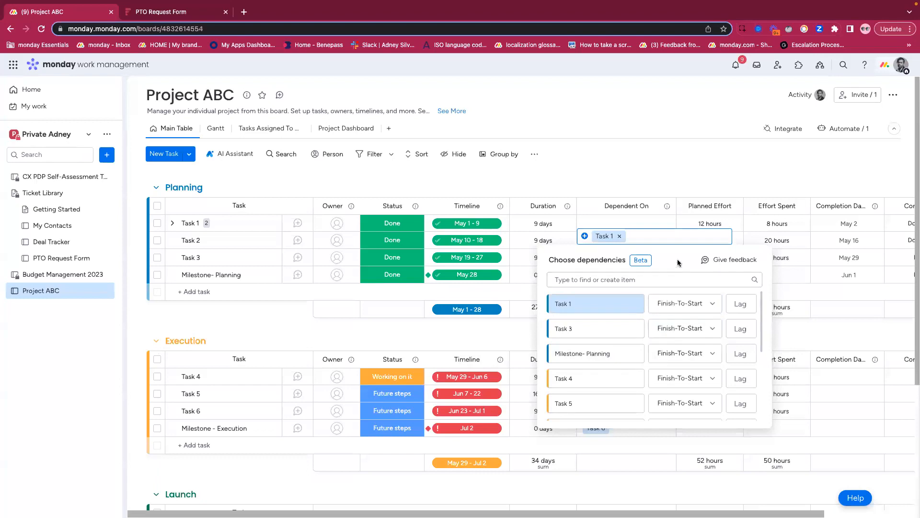
left_click(738, 303)
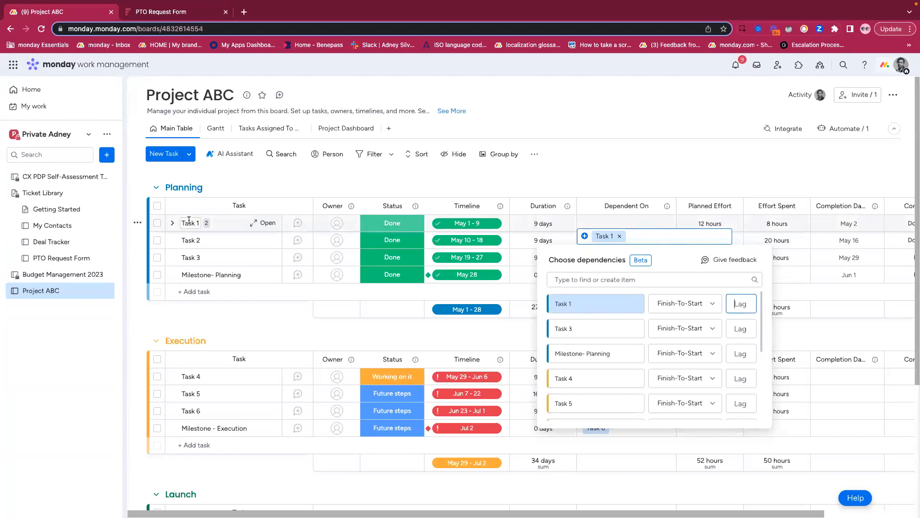
scroll(189, 222, "right", 1)
scroll(189, 239, "left", 1)
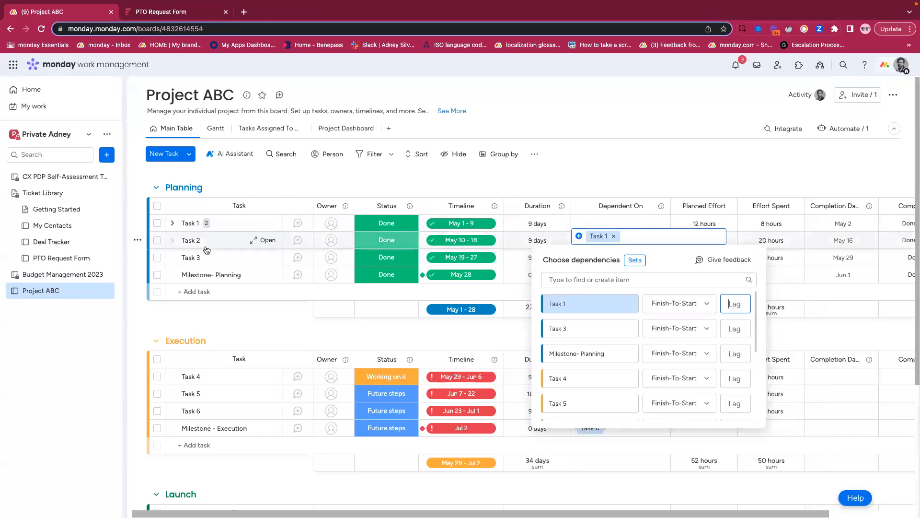
left_click(255, 161)
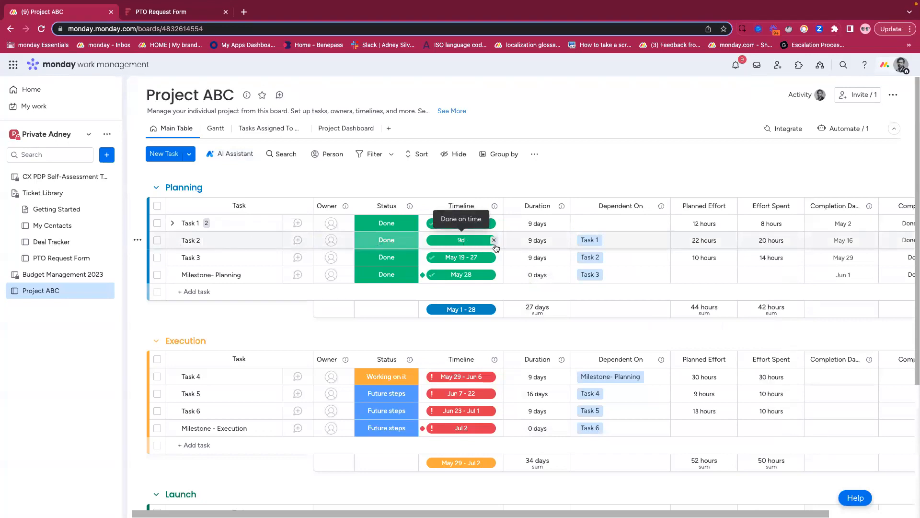
- Set a lag of 2 on Task 2's Finish-To-Start dependency on Task 1
left_click(596, 240)
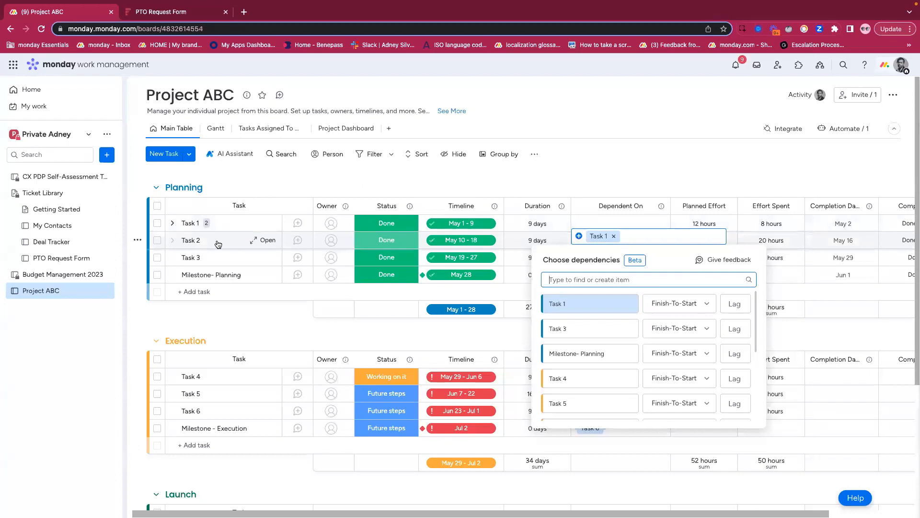
left_click(732, 305)
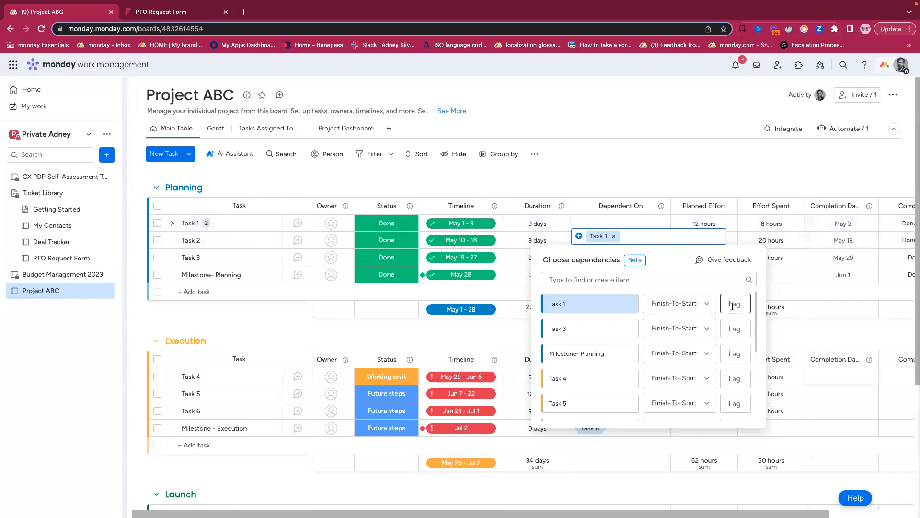
type("2")
key("Return")
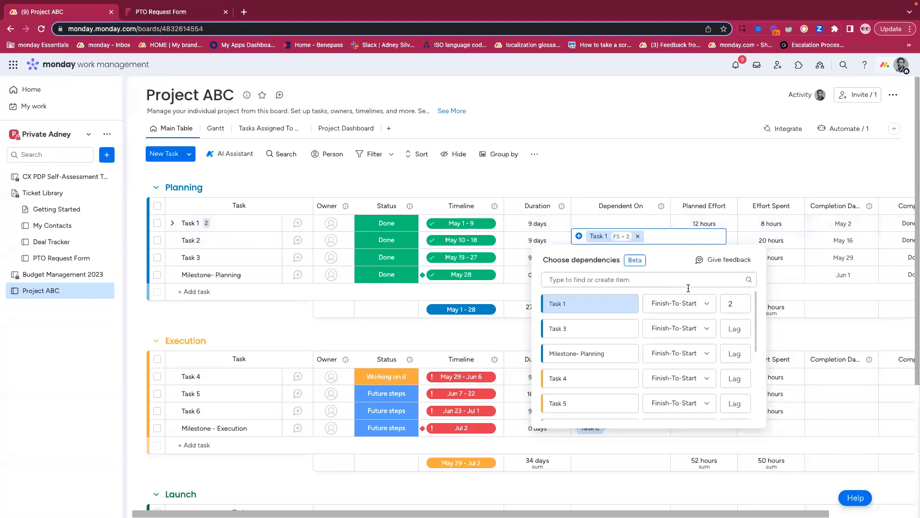
left_click(503, 178)
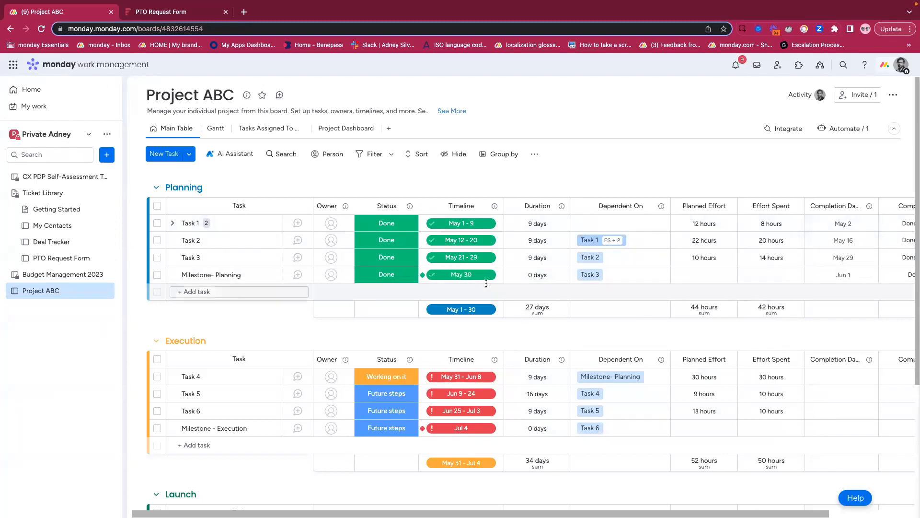
- Change the lag of Task 2's dependency on Task 1 to -3 and check the timelines in the board's groups
left_click(622, 243)
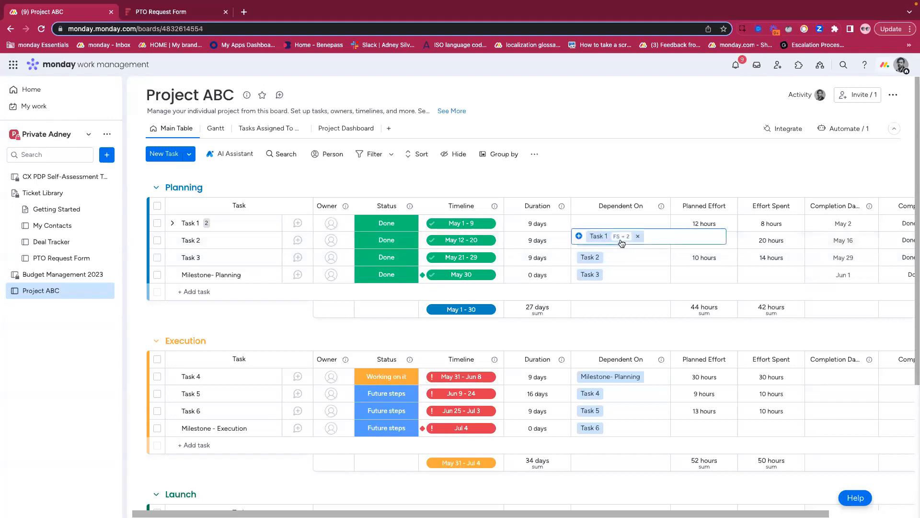
left_click(621, 240)
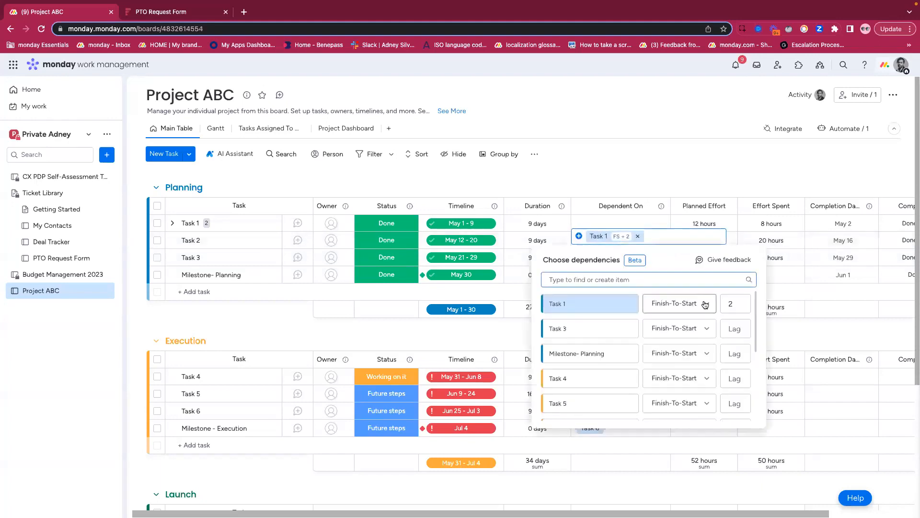
left_click(738, 302)
key("BackSpace")
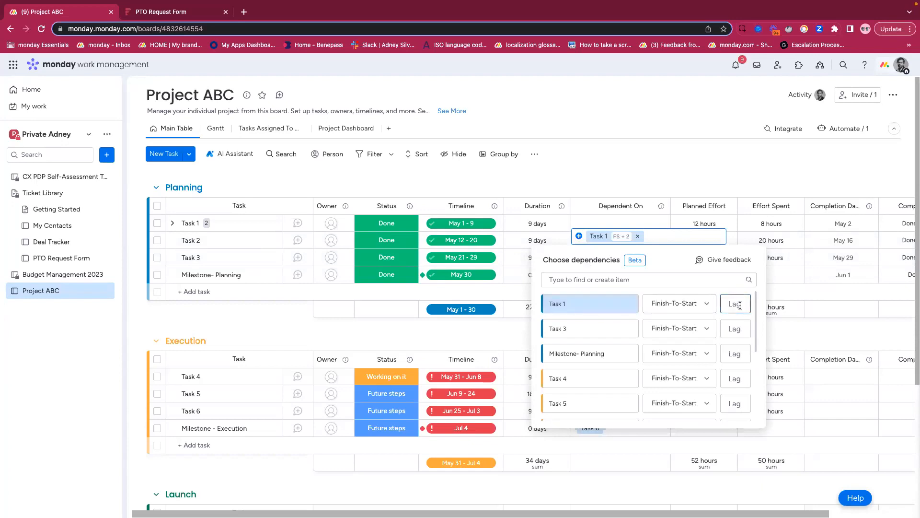
type("-3")
left_click(501, 172)
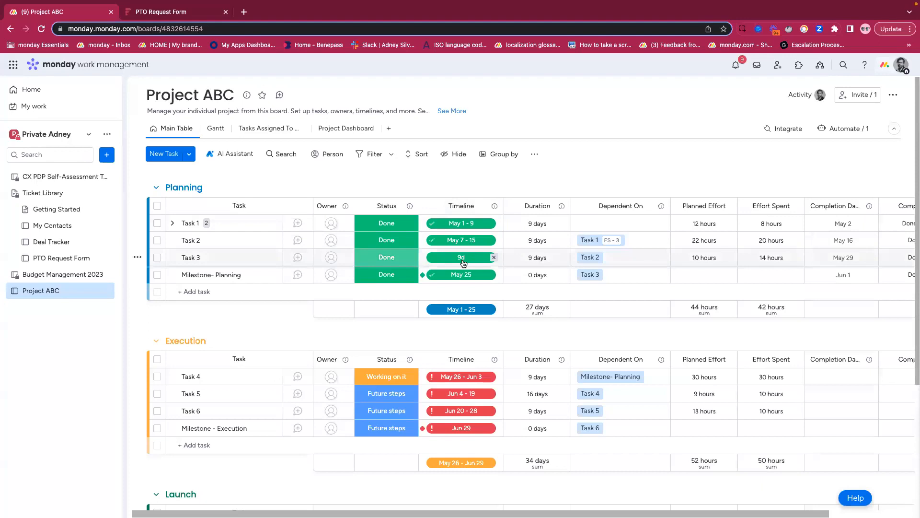
scroll(453, 312, "down", 3)
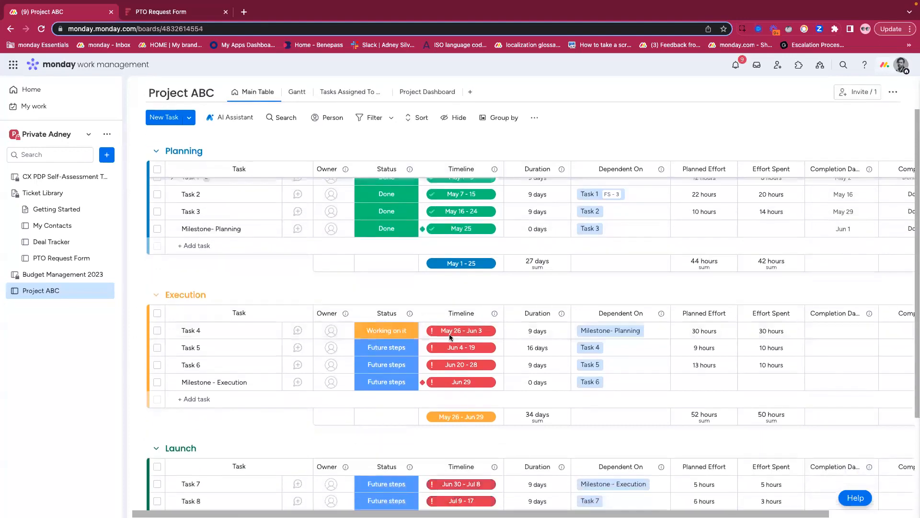
scroll(449, 334, "down", 1)
scroll(472, 404, "up", 5)
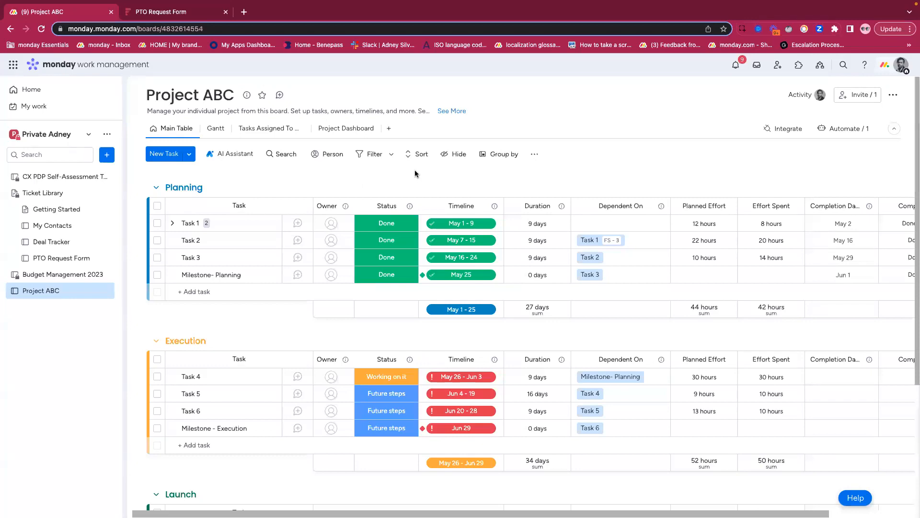
- Switch to the presentation's Agenda slide and return to the Project ABC board
key("ctrl+Left")
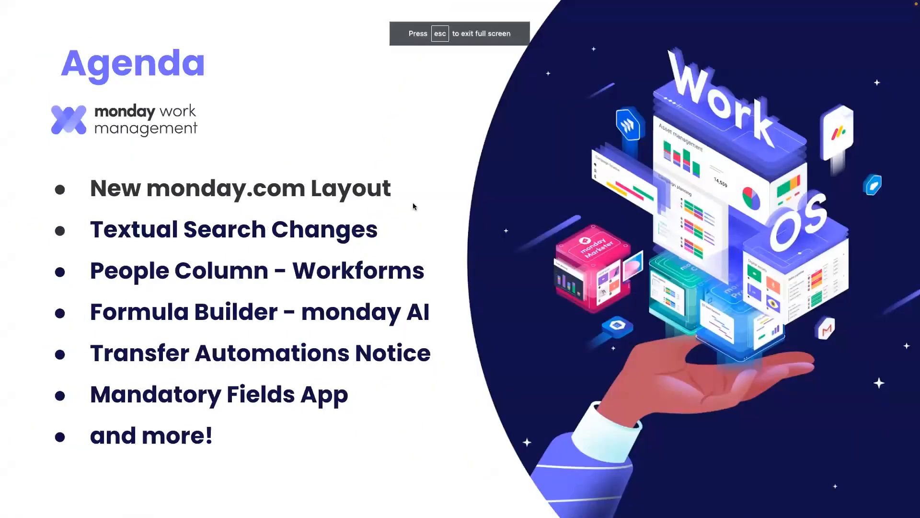
key("Right")
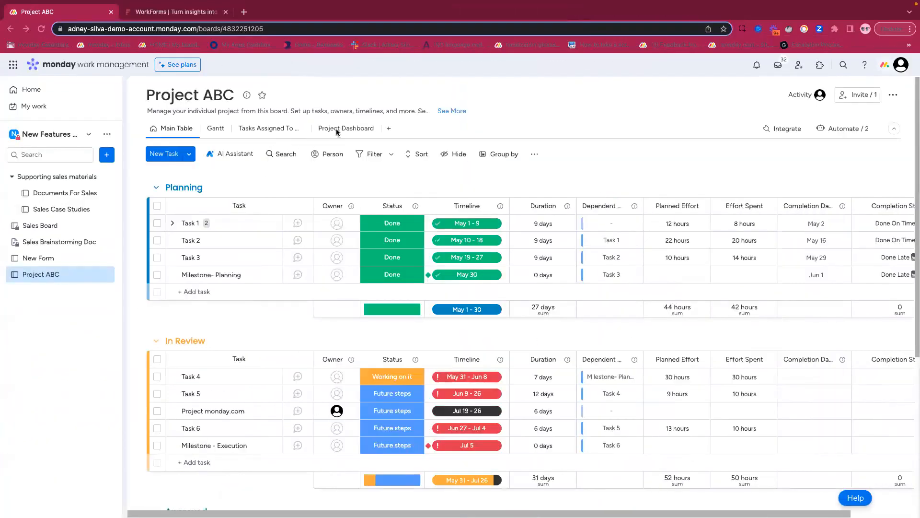
- View the Mandatory Fields widget on the Project Dashboard of the demo account's Project ABC board
left_click(340, 133)
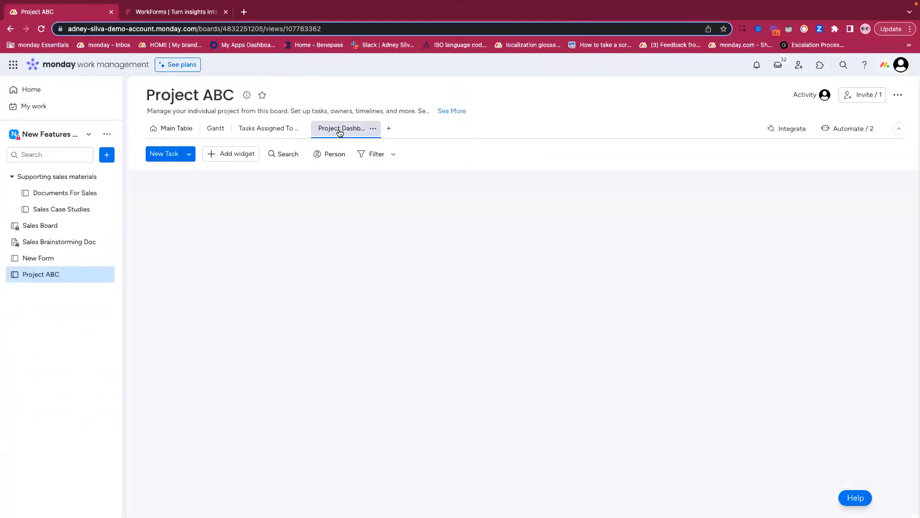
scroll(297, 283, "down", 10)
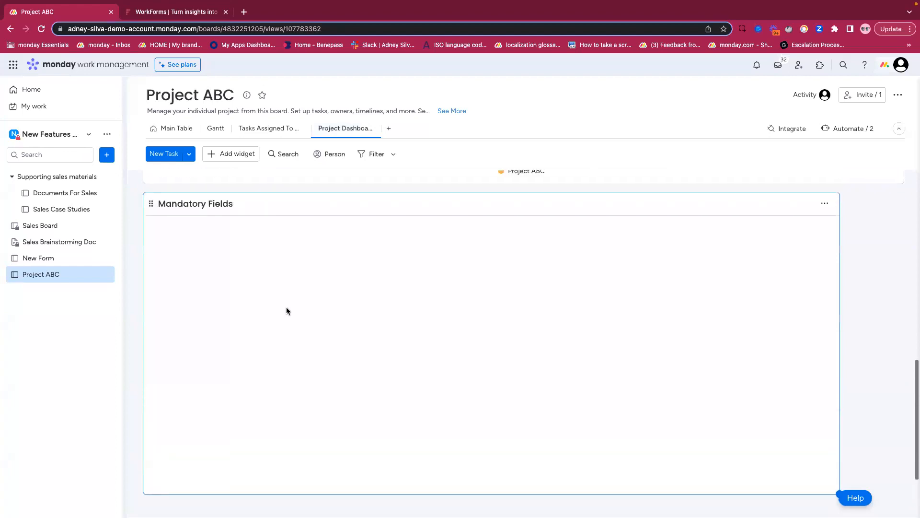
- Turn off and delete the board automation that sets Completion Date when Status changes to Done
left_click(176, 128)
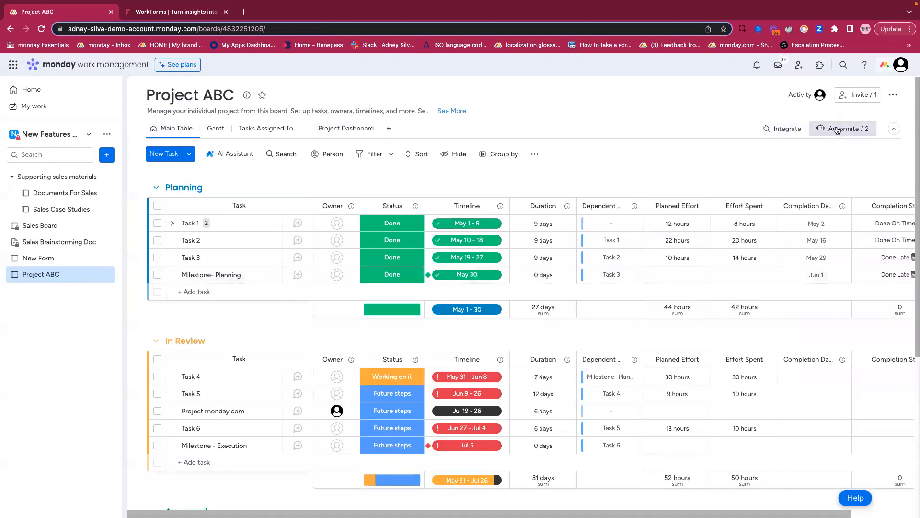
left_click(837, 130)
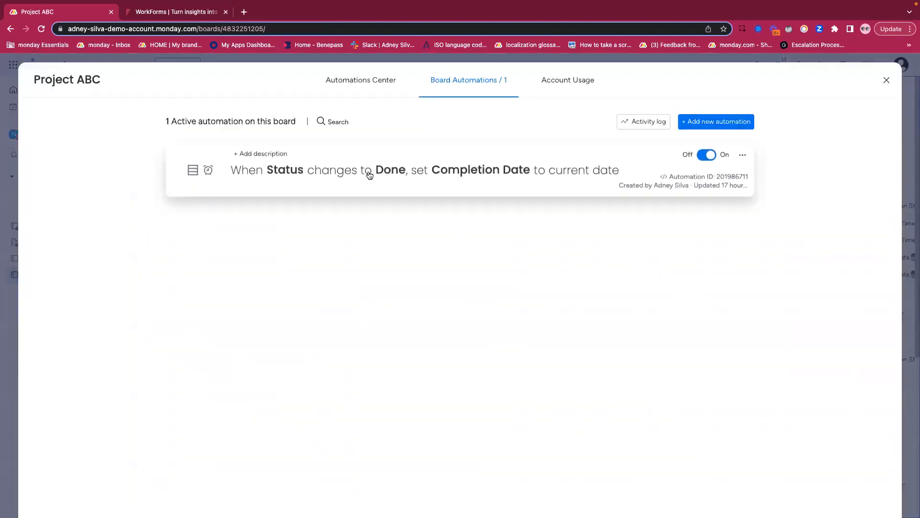
left_click(709, 154)
left_click(743, 157)
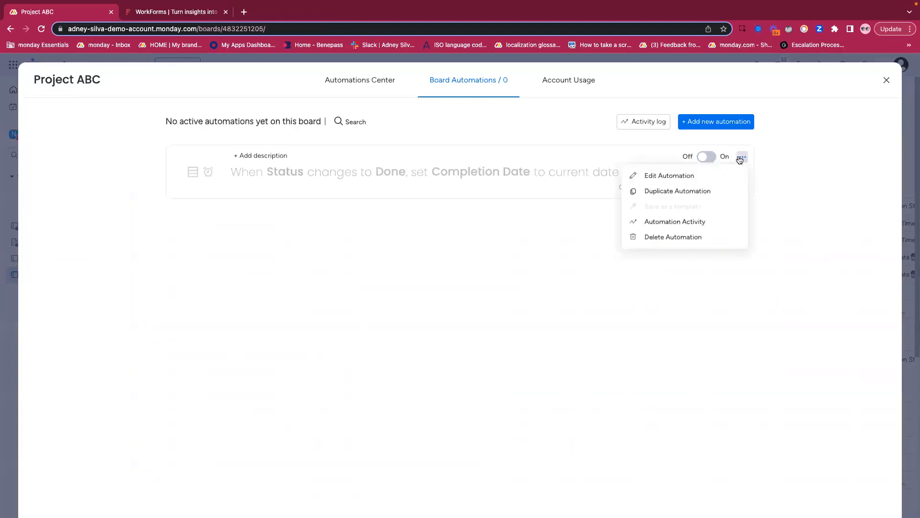
left_click(679, 243)
left_click(700, 174)
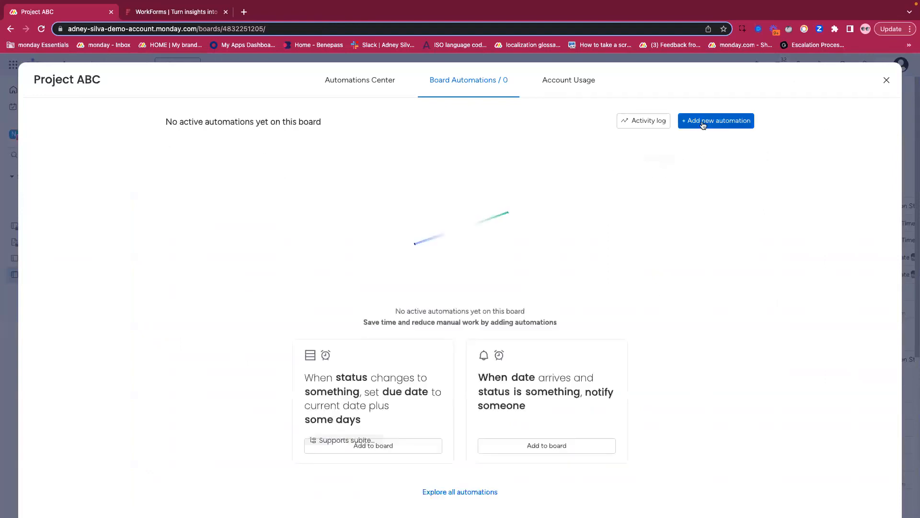
- Build a new board automation with a status-change trigger and an action that moves the item to the In Review group
left_click(716, 121)
left_click(288, 150)
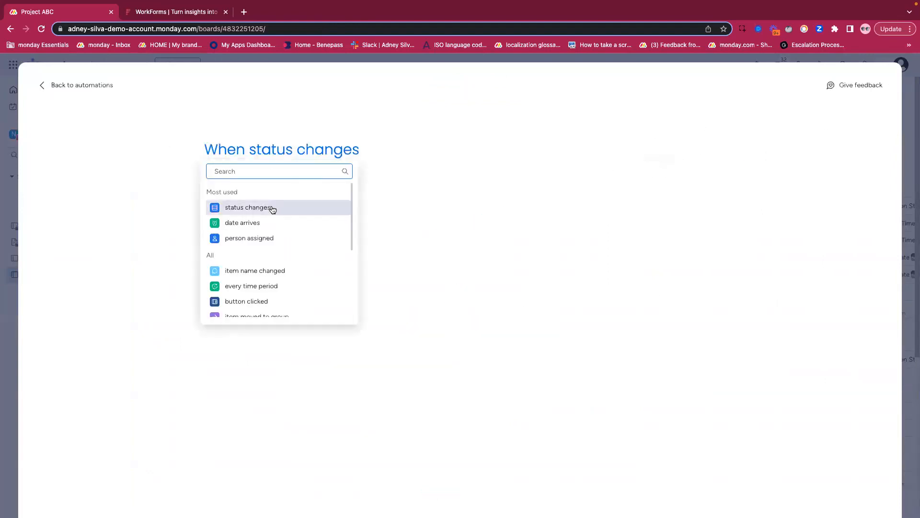
left_click(269, 207)
left_click(411, 224)
left_click(243, 215)
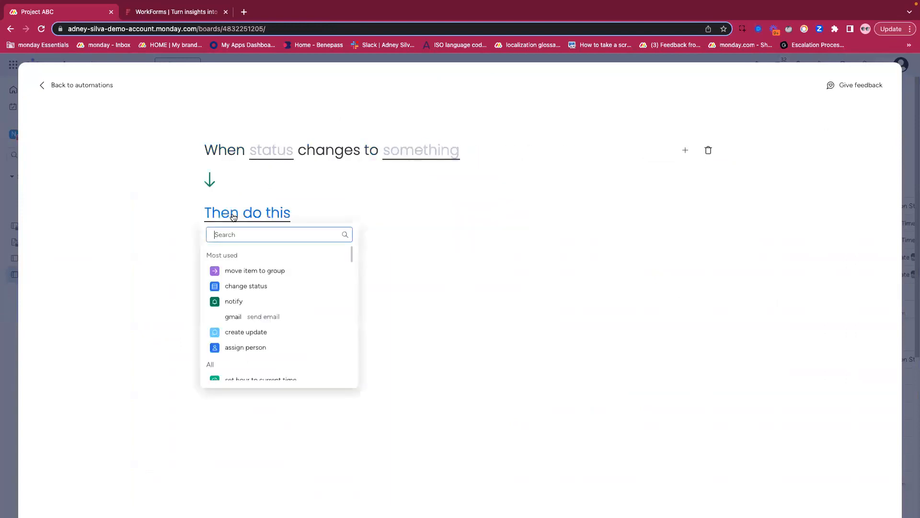
left_click(239, 273)
left_click(366, 214)
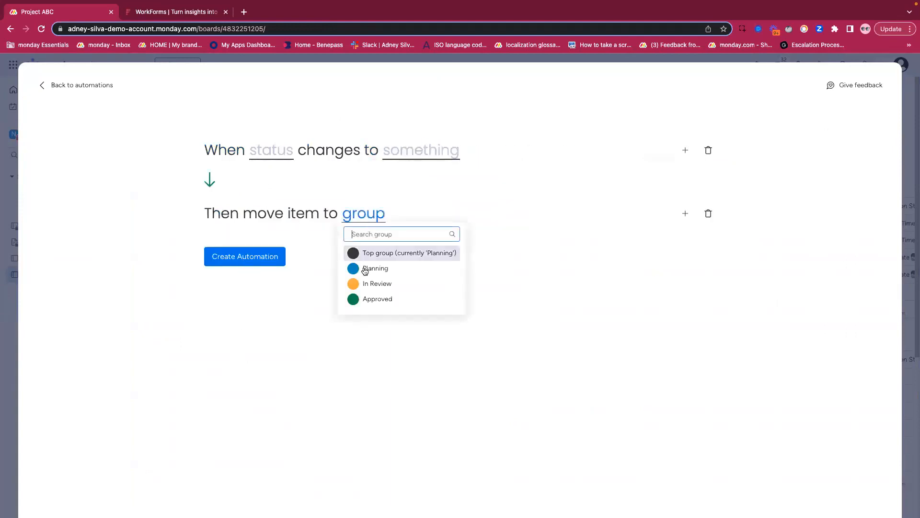
left_click(367, 285)
- Set the trigger to Status changing to Future steps, create the automation and close the automations window
left_click(278, 150)
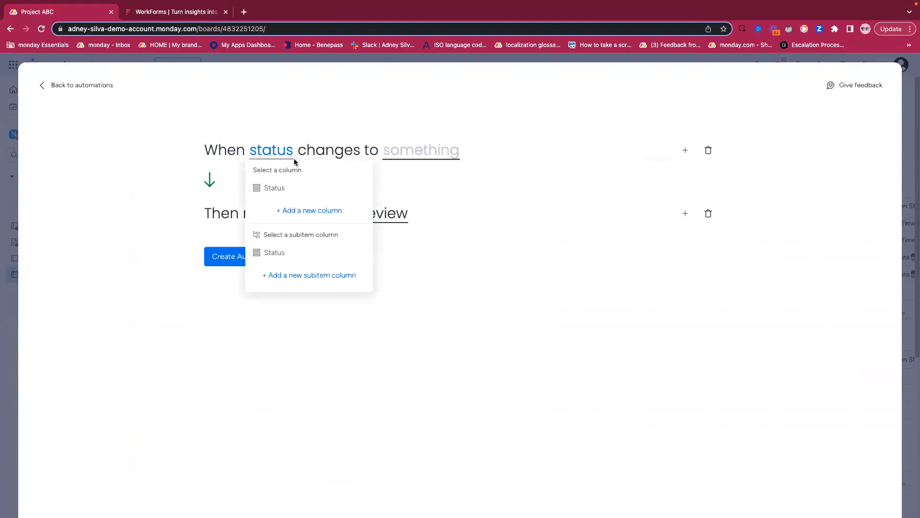
left_click(280, 184)
left_click(434, 156)
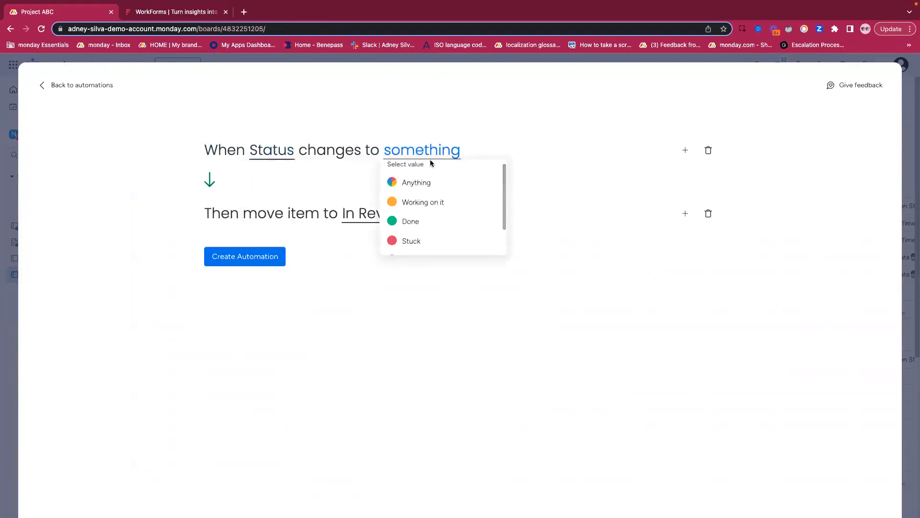
scroll(414, 242, "down", 2)
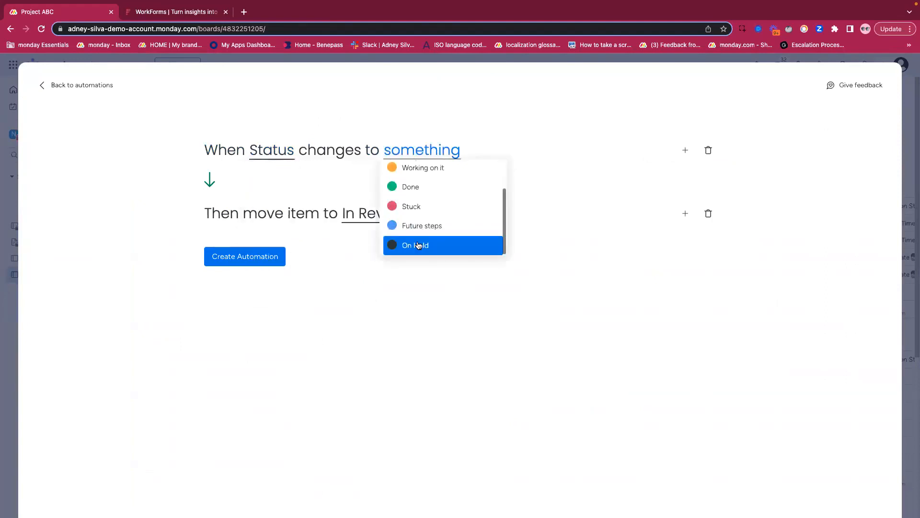
left_click(424, 226)
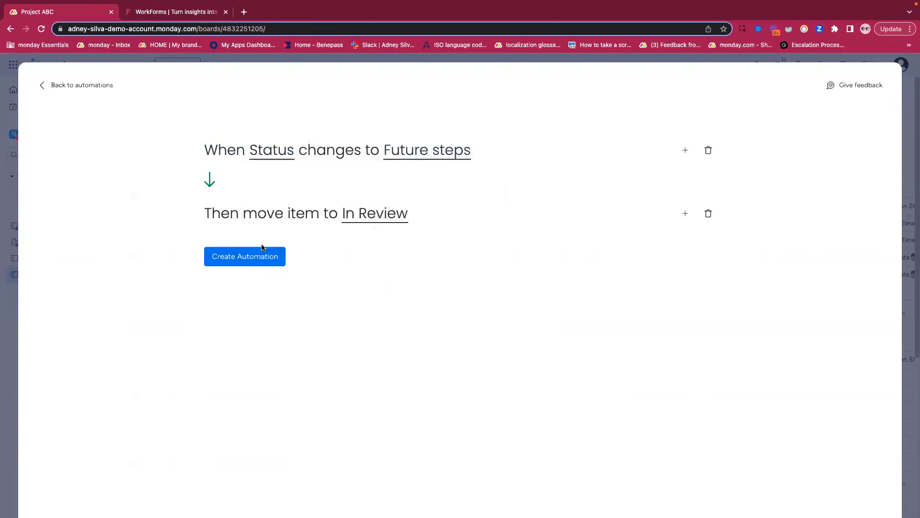
left_click(252, 258)
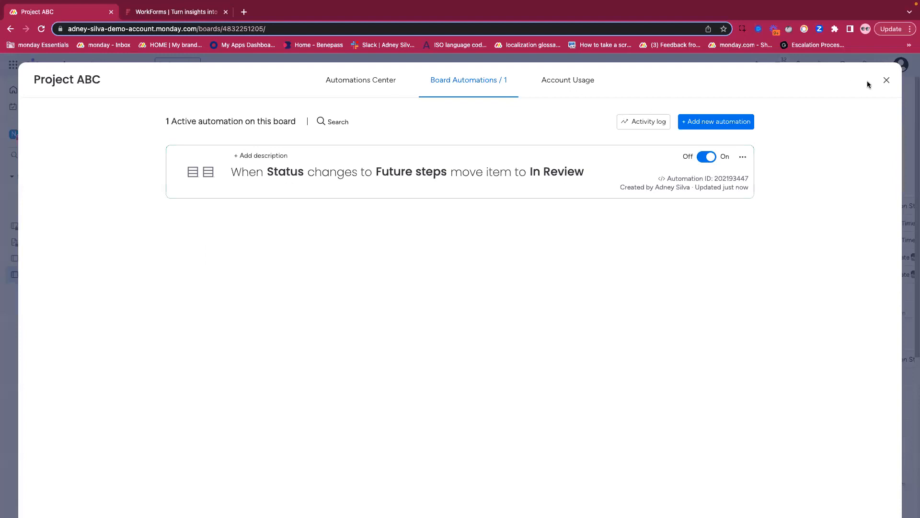
left_click(886, 81)
- Return to the Project Dashboard and bring the Mandatory Fields widget into view
left_click(351, 134)
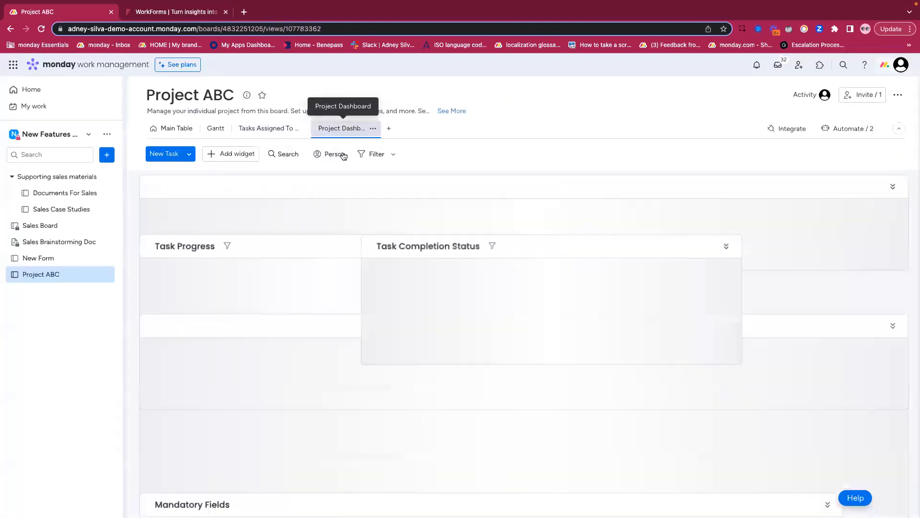
scroll(312, 245, "down", 15)
scroll(478, 411, "down", 2)
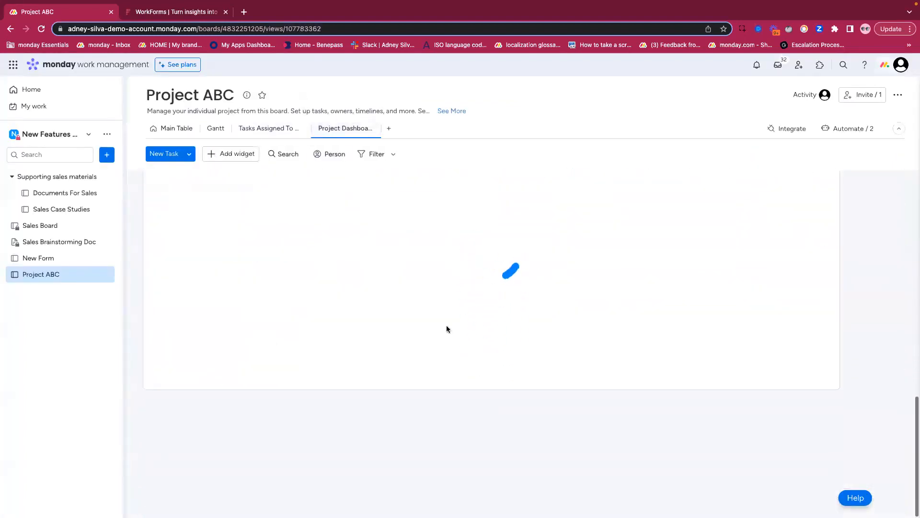
scroll(448, 328, "up", 1)
scroll(373, 346, "up", 1)
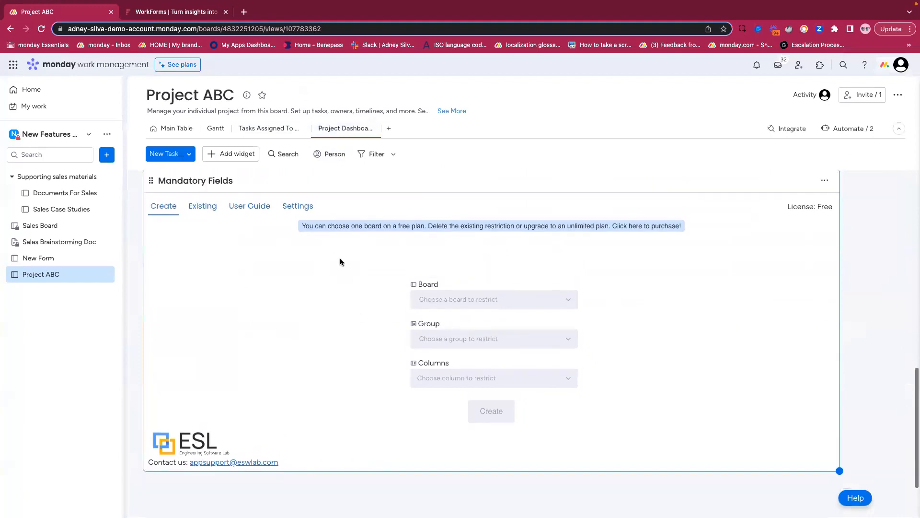
- In the existing mandatory-columns restriction for the In Review group, replace Status with Planned Effort and update the restriction
left_click(207, 214)
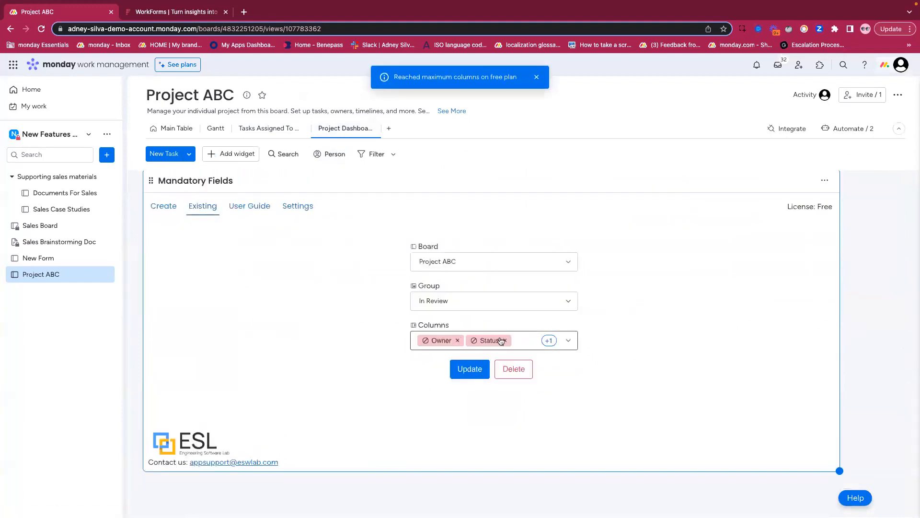
left_click(545, 344)
scroll(547, 331, "down", 1)
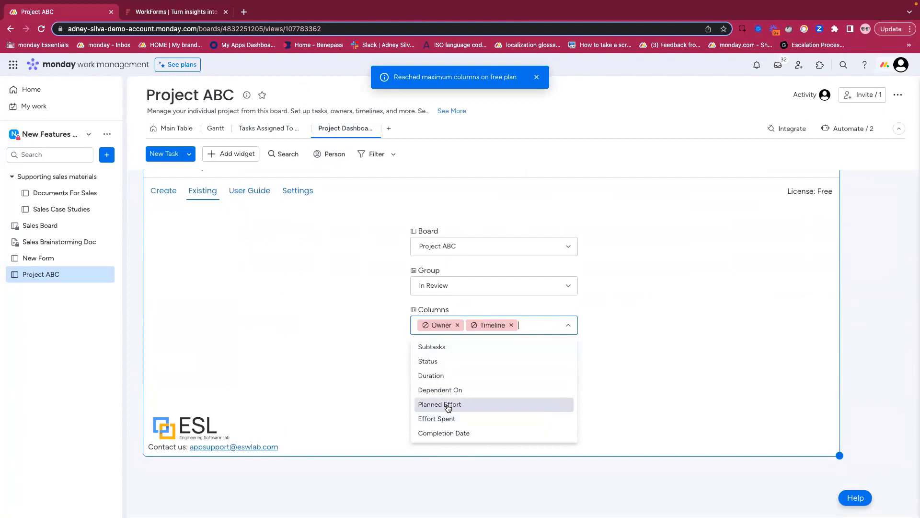
left_click(449, 408)
left_click(638, 319)
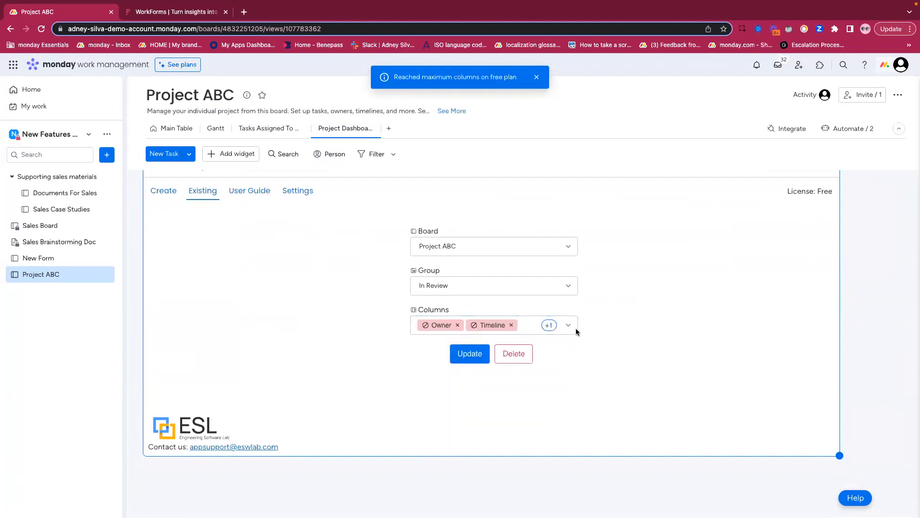
left_click(469, 354)
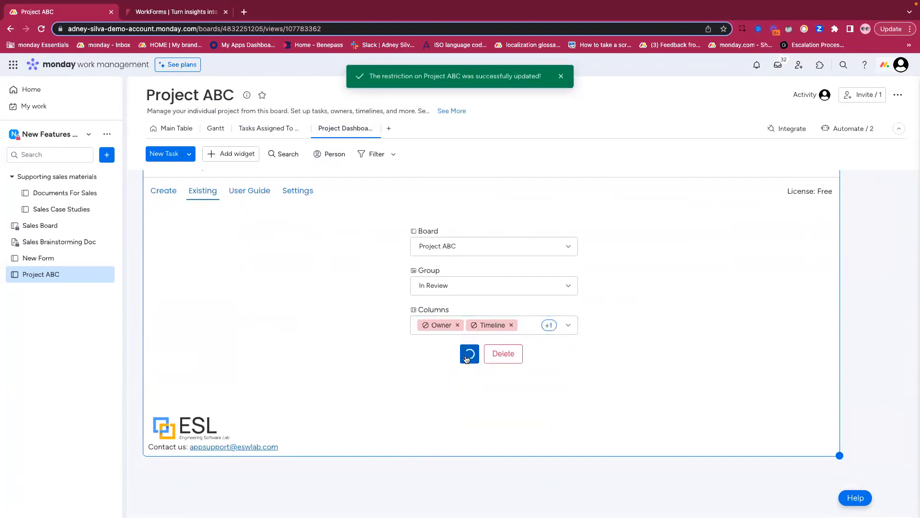
left_click(538, 78)
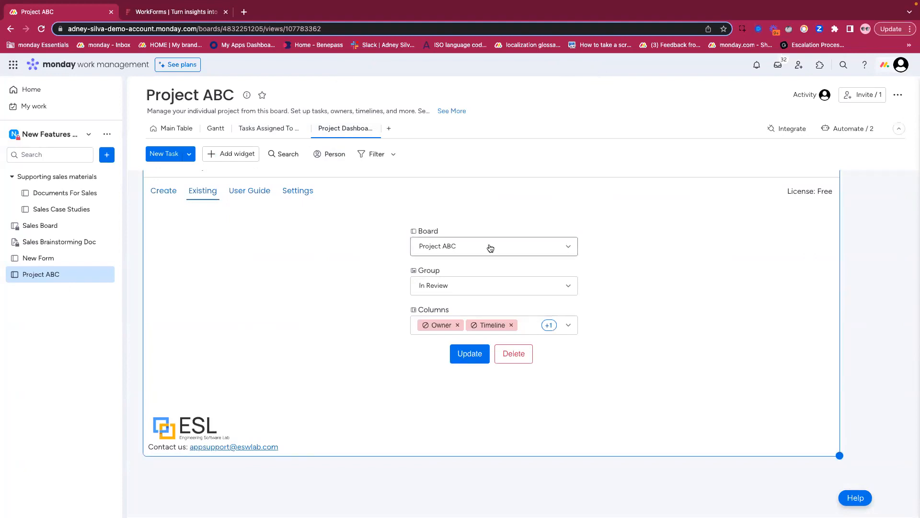
left_click(550, 325)
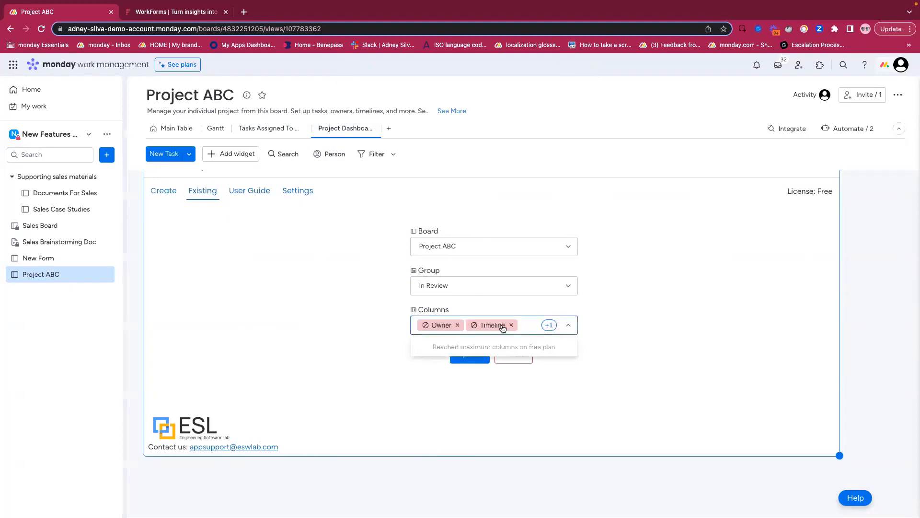
left_click(378, 261)
- In the board's Main Table, add a task to the Planning group, named "Project" followed by a person's first name
left_click(170, 133)
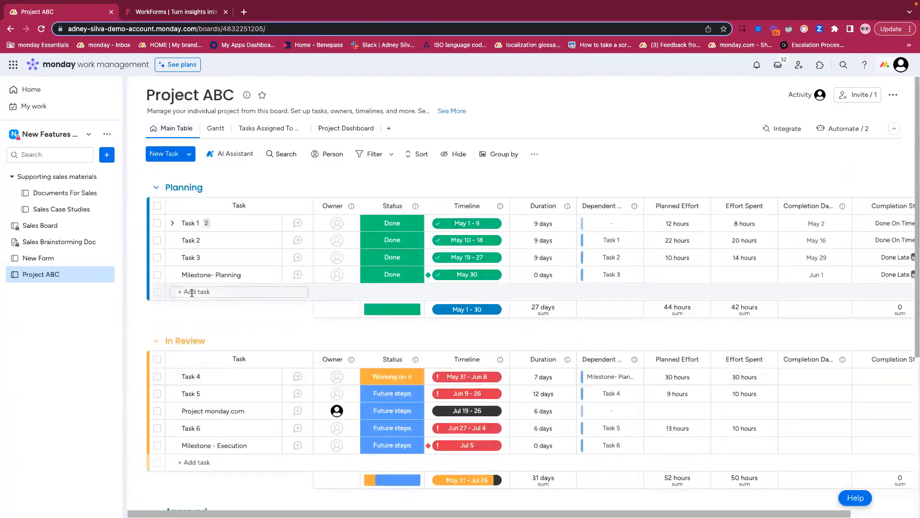
left_click(192, 293)
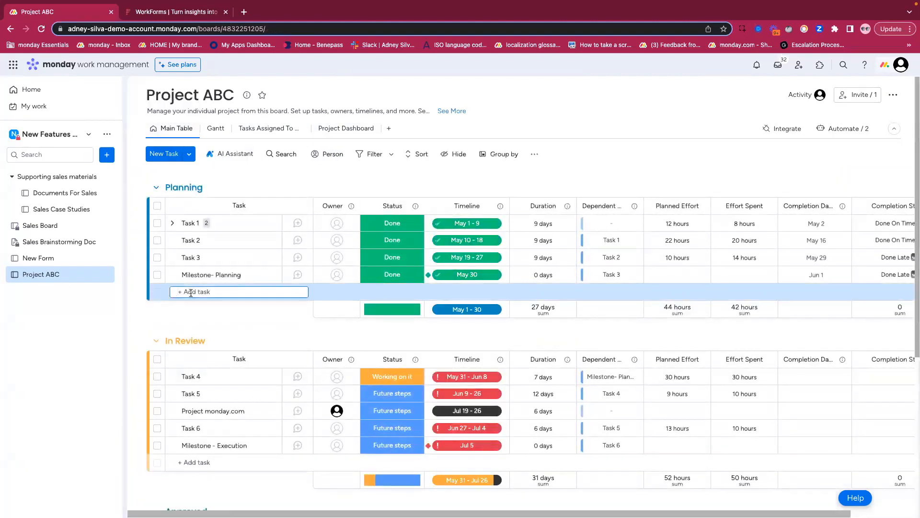
type("Aaron")
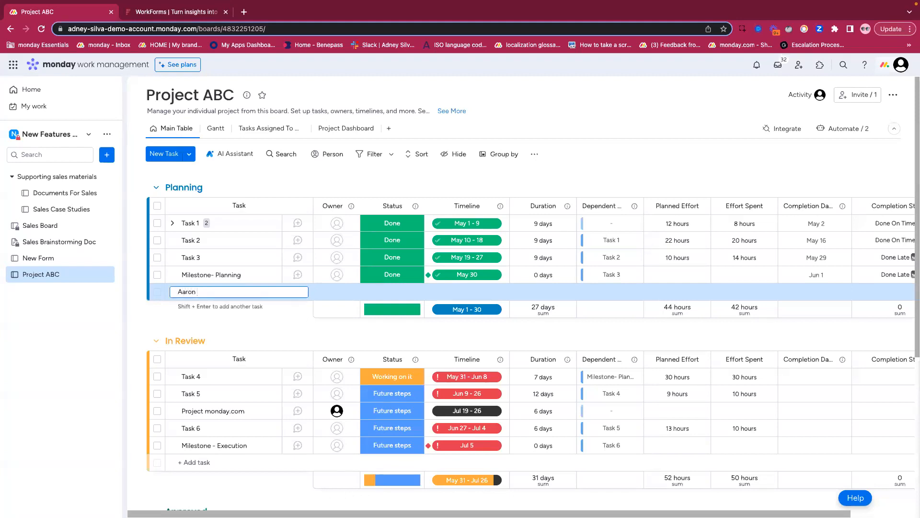
left_click(176, 292)
type("Project")
key("Return")
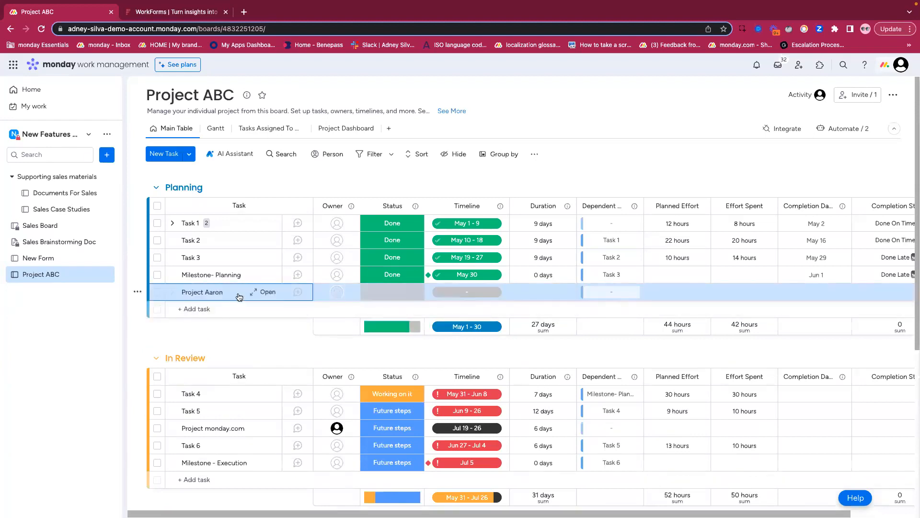
- Assign an owner to the new Planning task and set its timeline to Jul 19 - 27
left_click(339, 295)
left_click(307, 359)
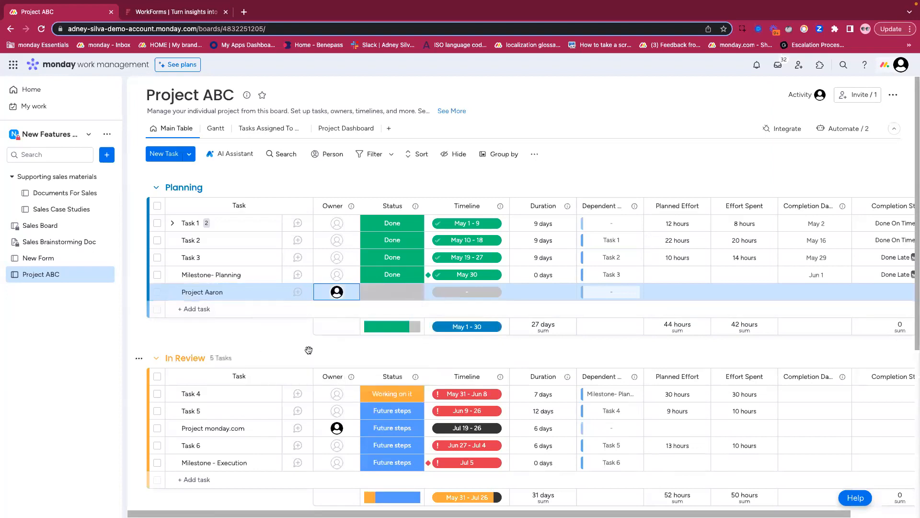
left_click(489, 294)
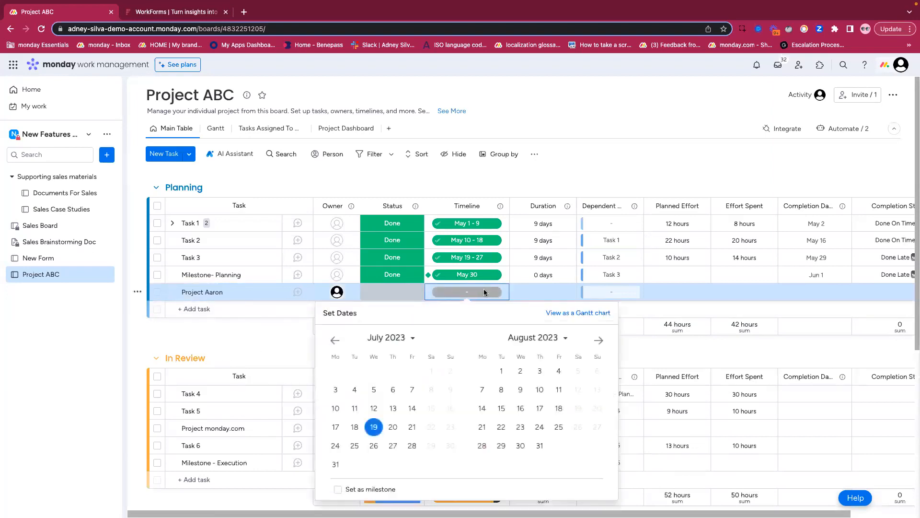
left_click(392, 445)
left_click(527, 300)
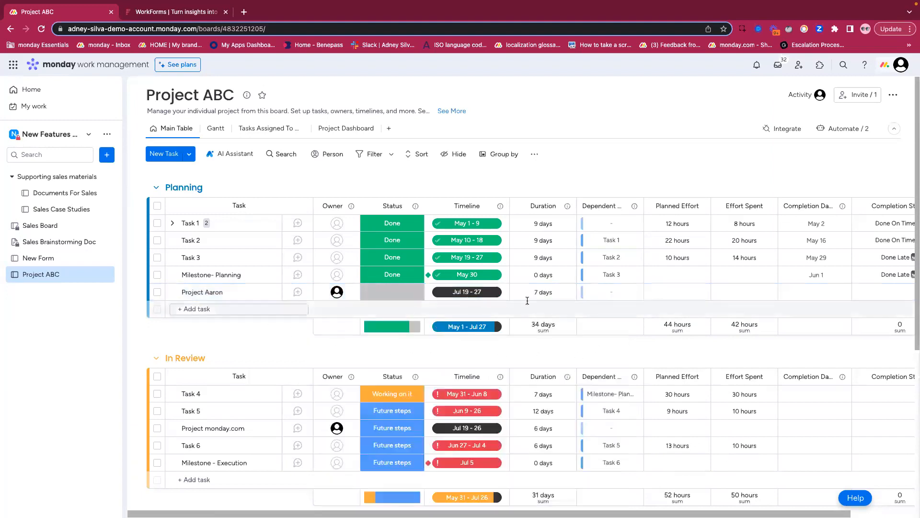
- Set the new Planning task's status to Future steps, leaving its Planned Effort empty
scroll(528, 300, "right", 3)
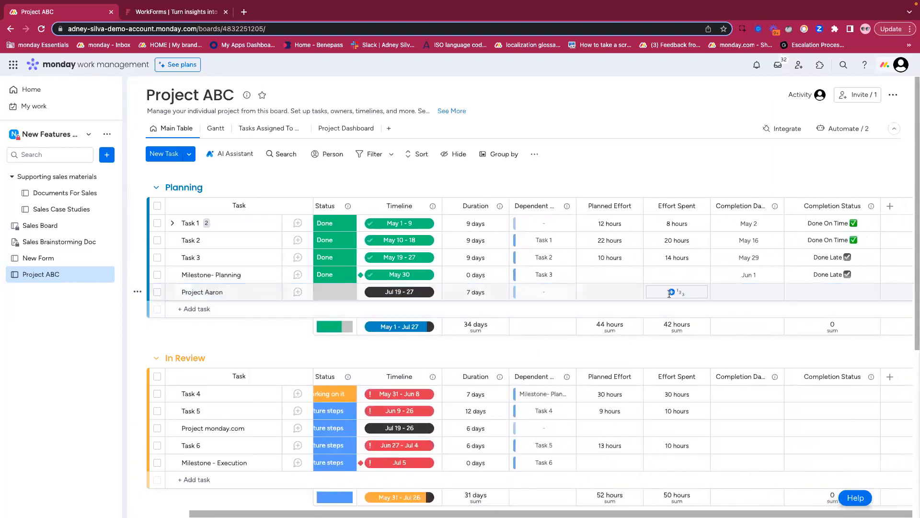
scroll(669, 293, "left", 3)
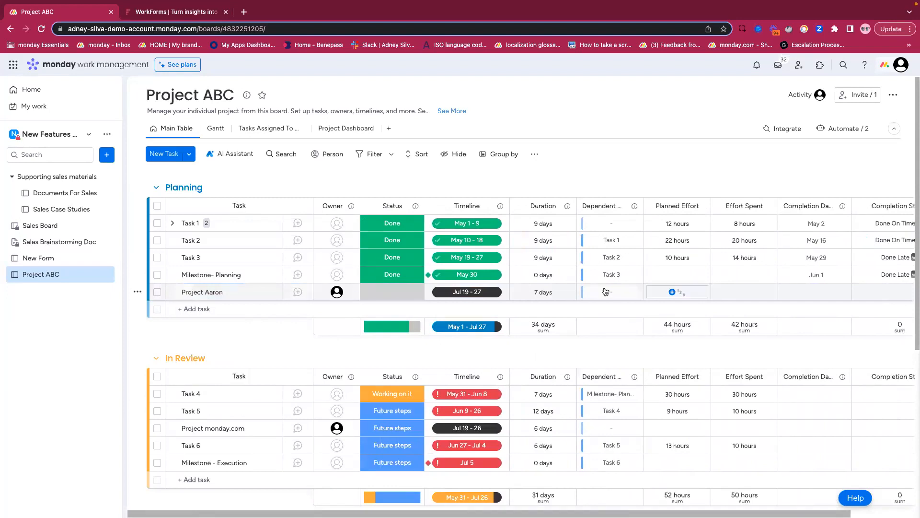
left_click(394, 293)
left_click(395, 383)
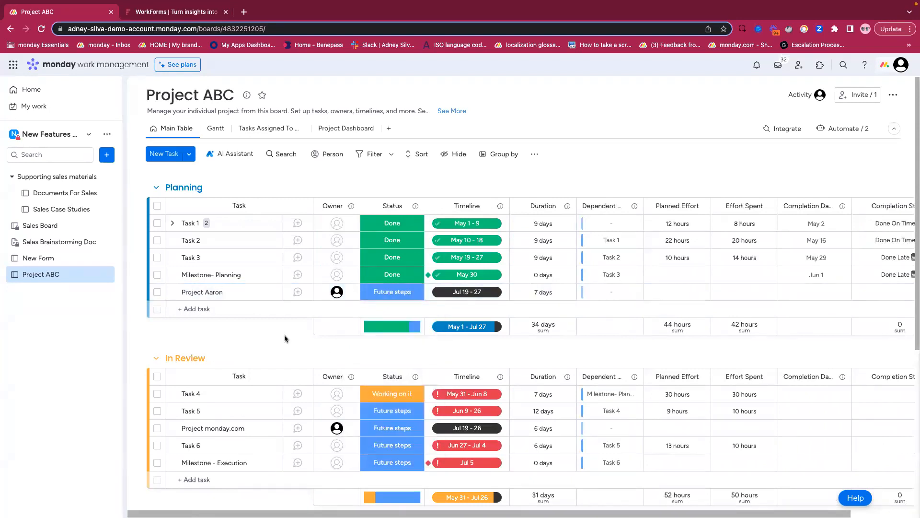
- Check the Planning and In Review groups for the new task, reloading the board to recheck its placement
scroll(224, 294, "down", 1)
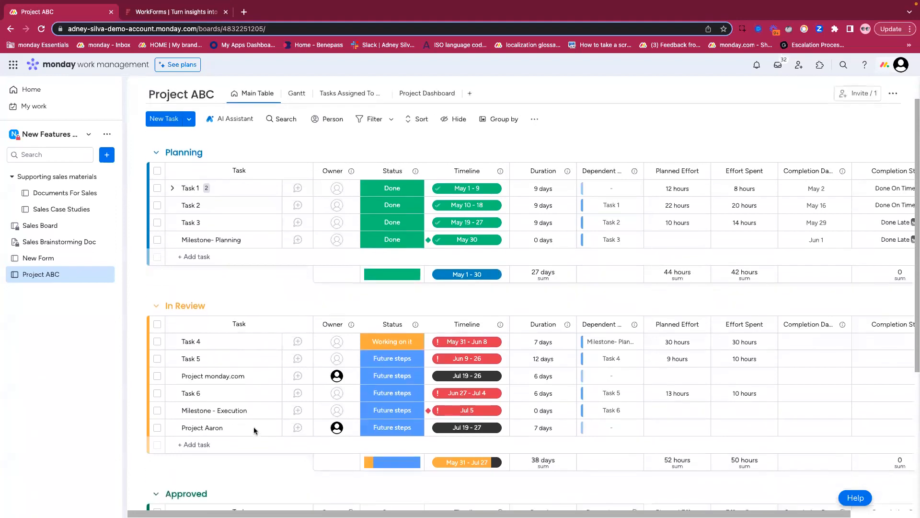
scroll(225, 294, "up", 1)
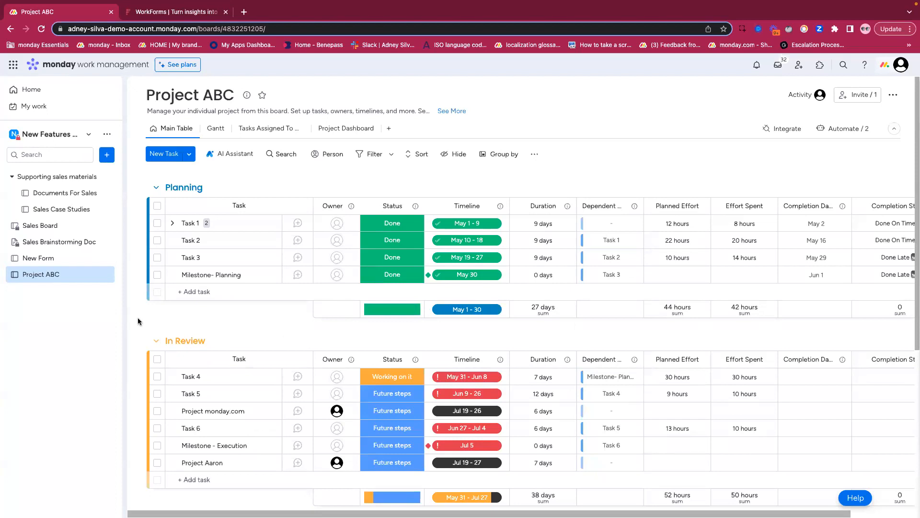
scroll(137, 319, "down", 3)
scroll(137, 318, "up", 3)
left_click(42, 30)
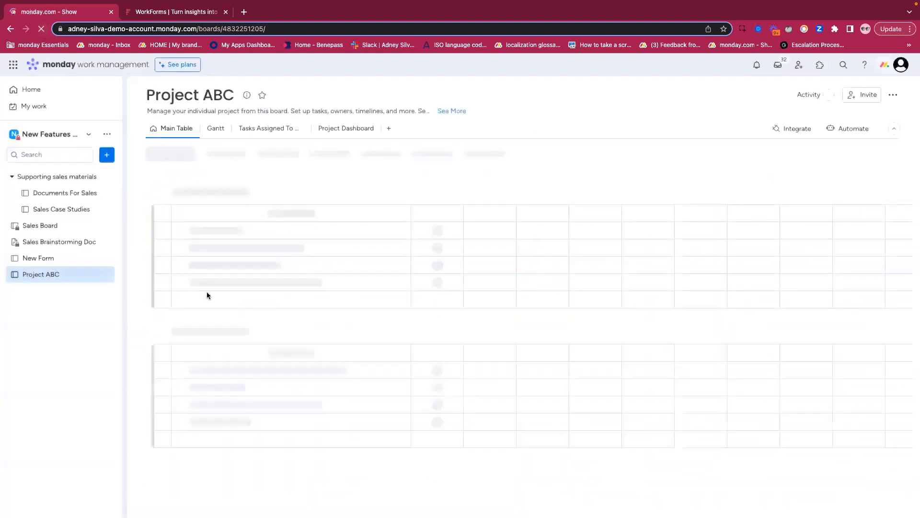
scroll(147, 324, "down", 3)
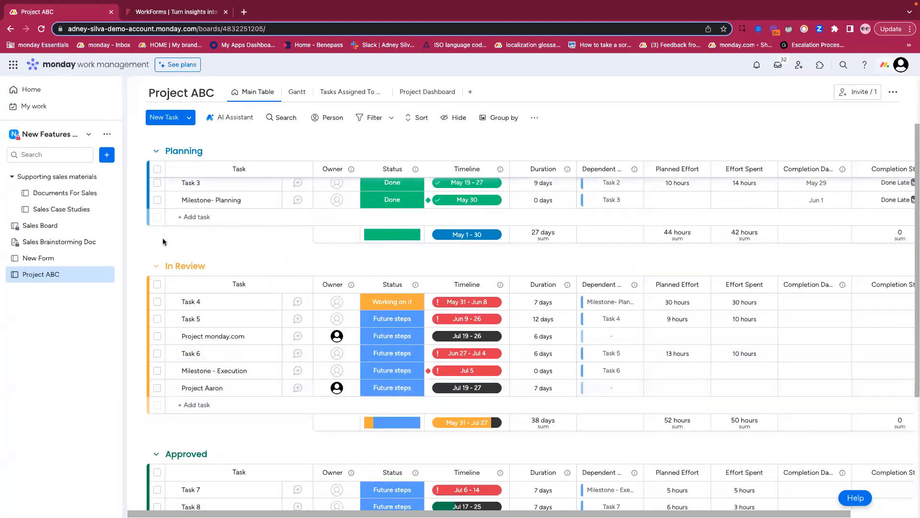
scroll(142, 254, "up", 3)
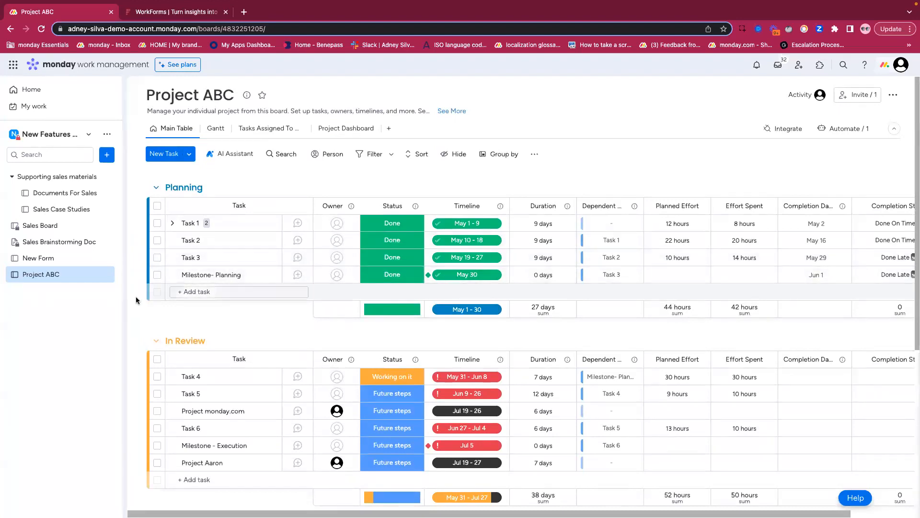
scroll(134, 297, "down", 2)
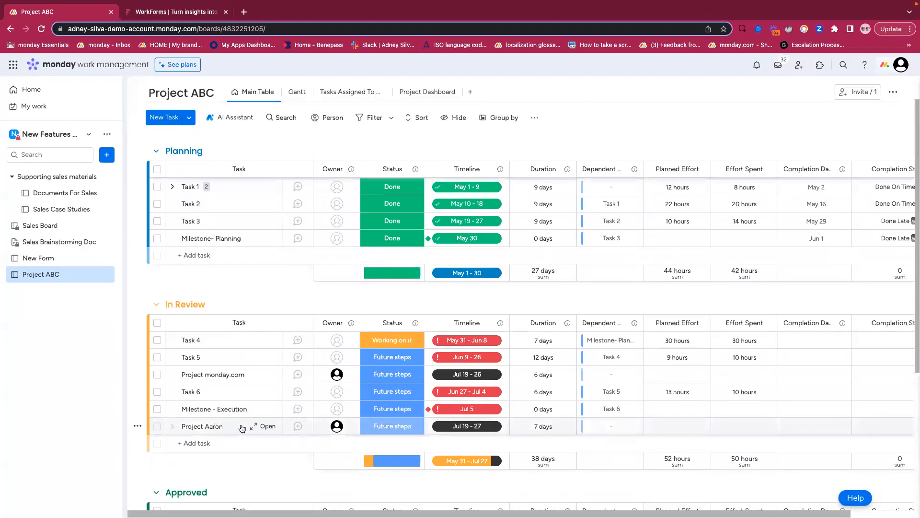
scroll(145, 293, "up", 2)
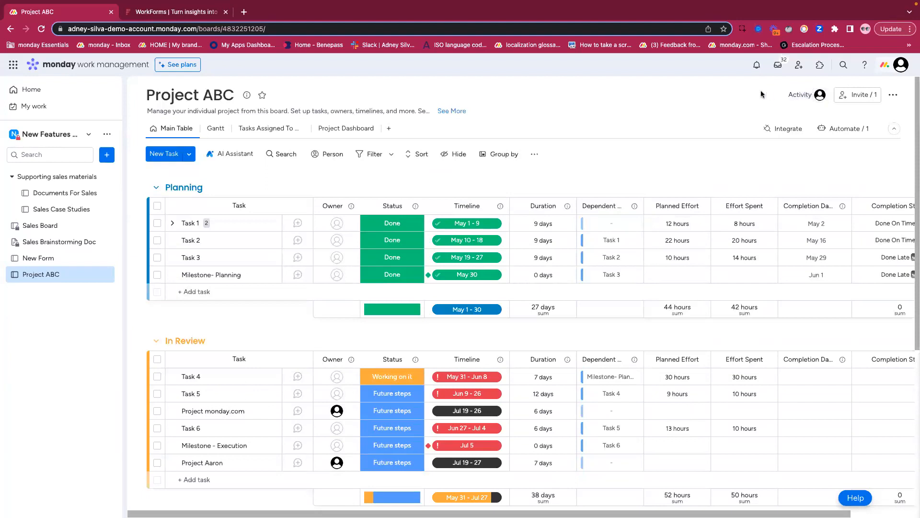
- Search the app marketplace for "mandatory fields", review the Mandatory Fields app's description, and close the marketplace
left_click(818, 66)
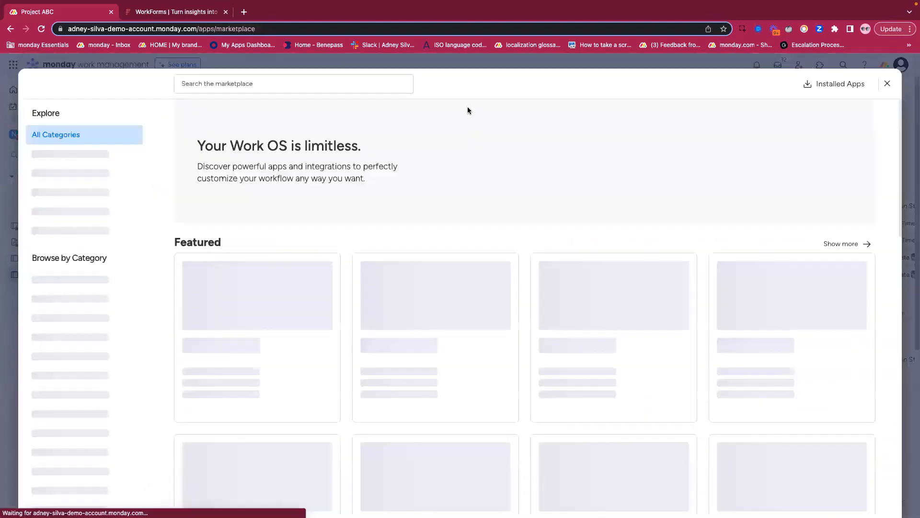
left_click(341, 85)
type("mand")
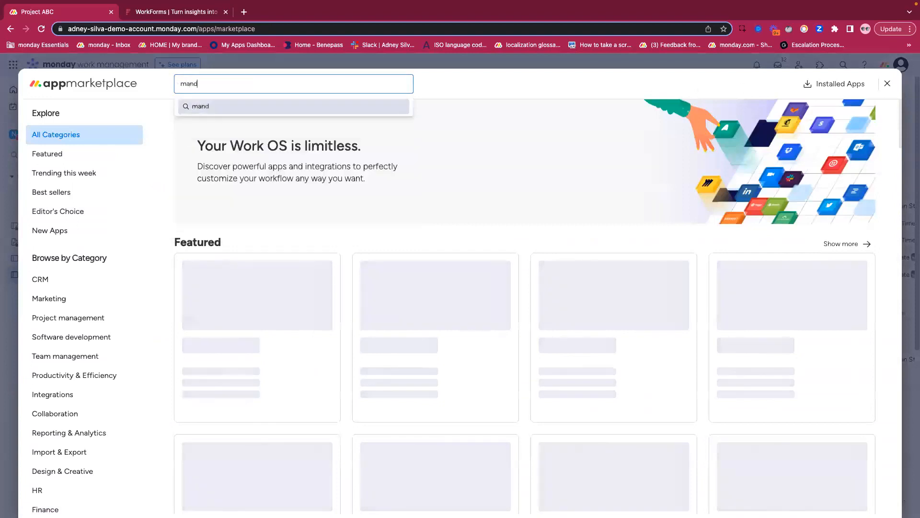
type("atory fields")
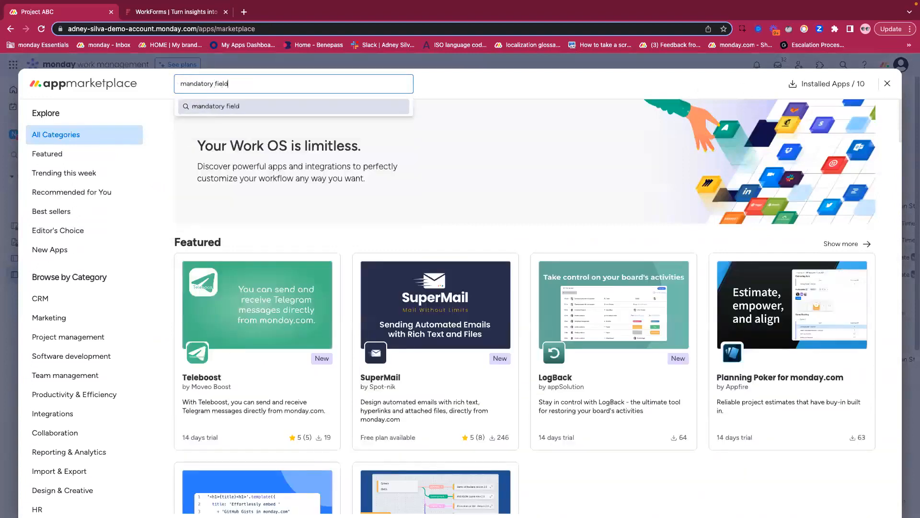
key("Return")
left_click(294, 274)
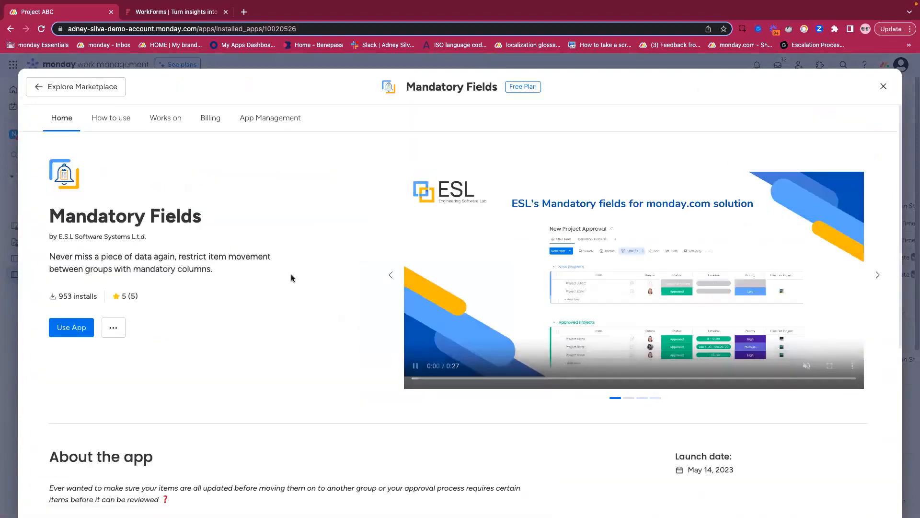
scroll(290, 274, "down", 5)
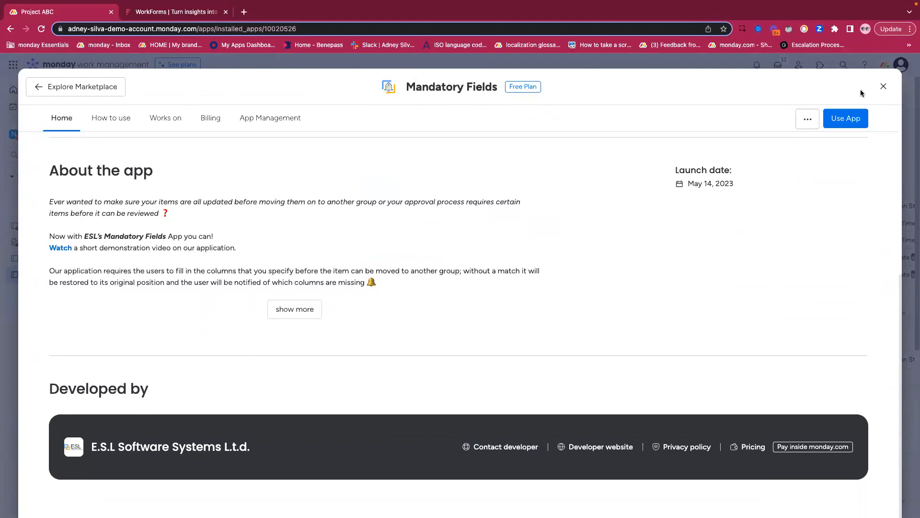
left_click(884, 86)
- Move the newly added project task above Task 6 in the In Review group, and undo the move
scroll(189, 312, "down", 2)
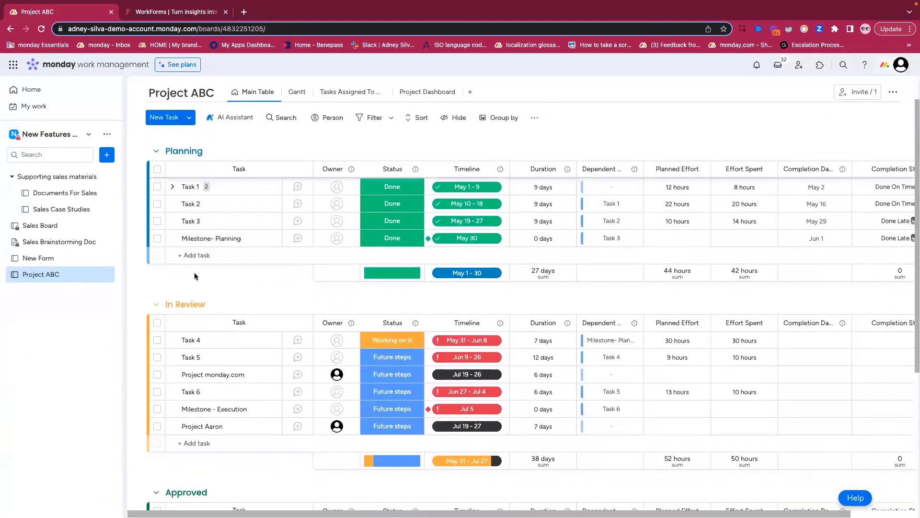
scroll(147, 319, "up", 2)
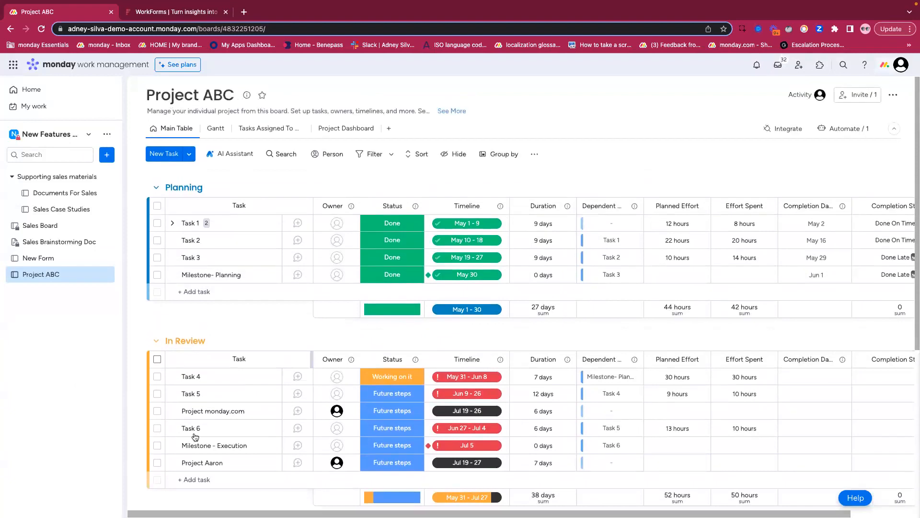
left_click_drag(236, 462, 225, 389)
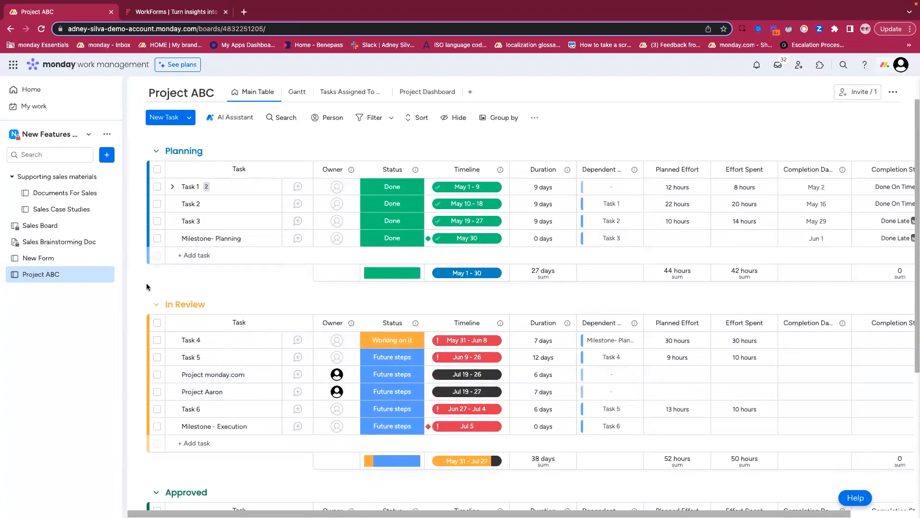
scroll(145, 291, "up", 2)
key("ctrl+z")
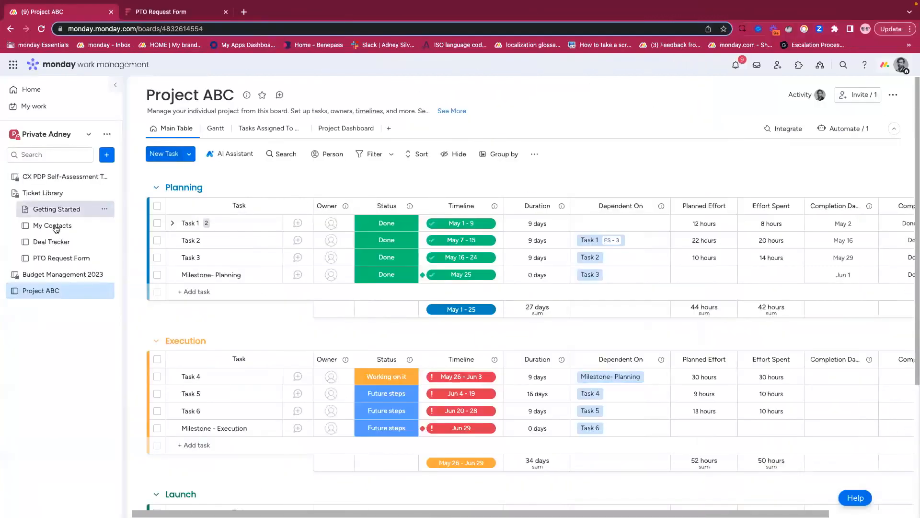
- Set the PTO Request Form's text direction to left-to-right, check its questions, and close the form editor
left_click(51, 257)
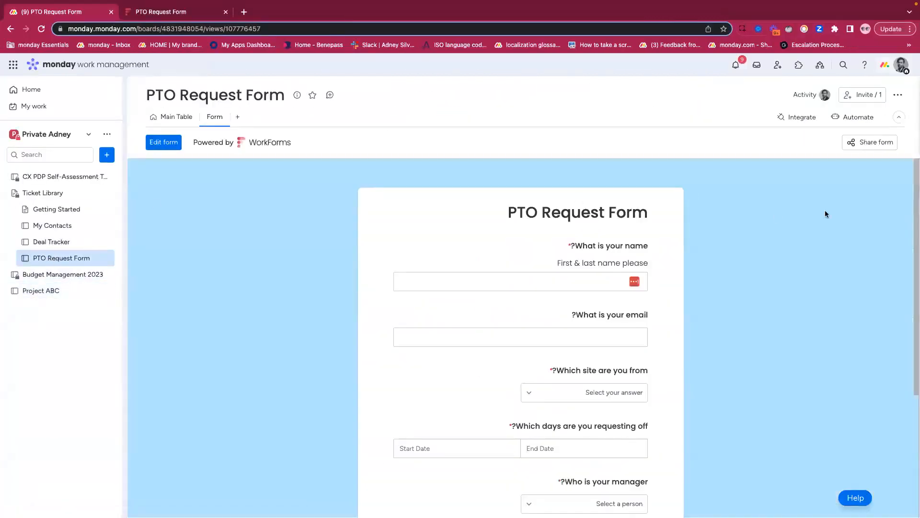
left_click(162, 143)
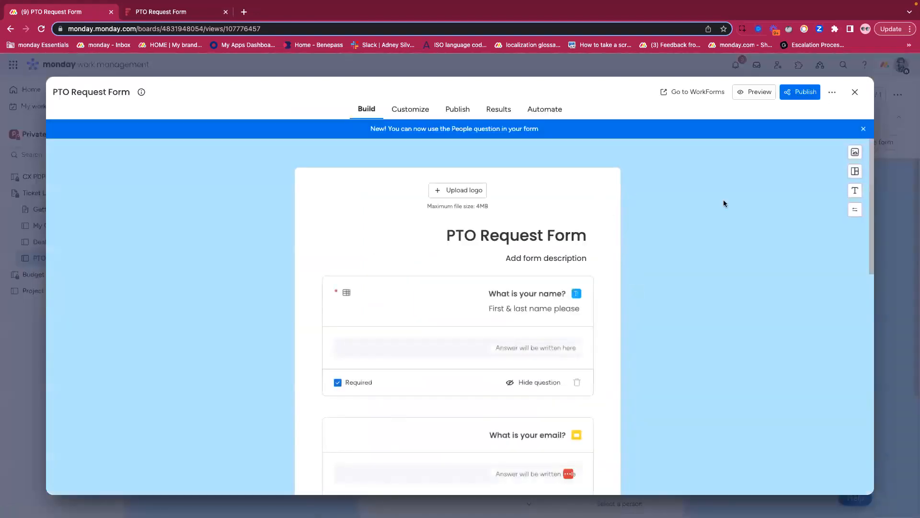
scroll(489, 239, "down", 8)
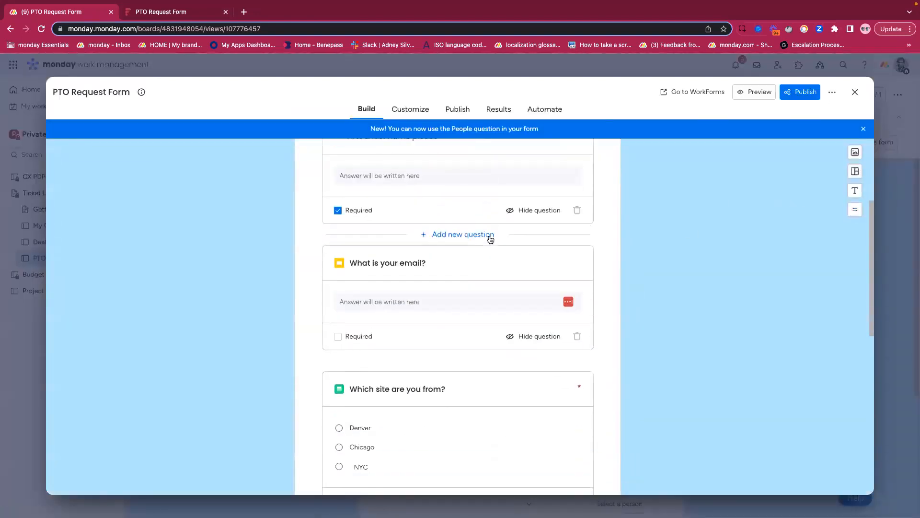
left_click(855, 94)
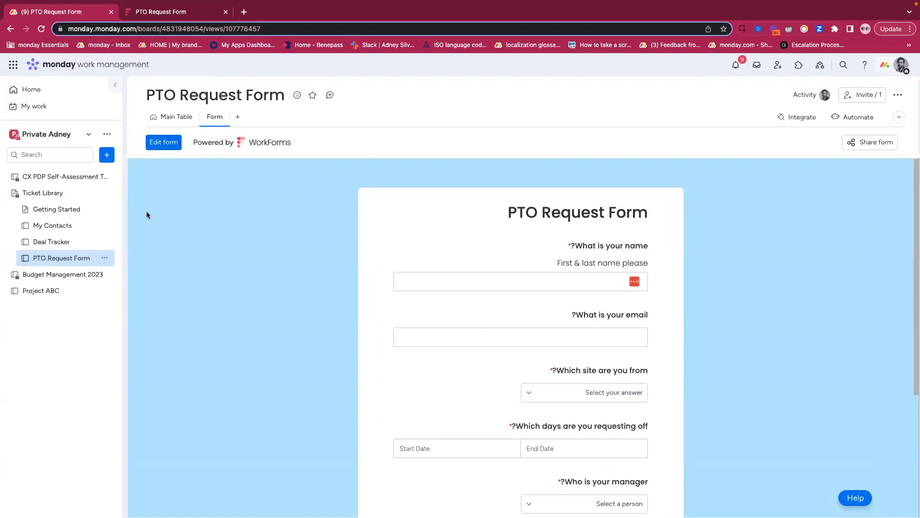
- Toggle the form's text direction and restore it, review the "Who is your manager?" question, and close the editor
left_click(164, 142)
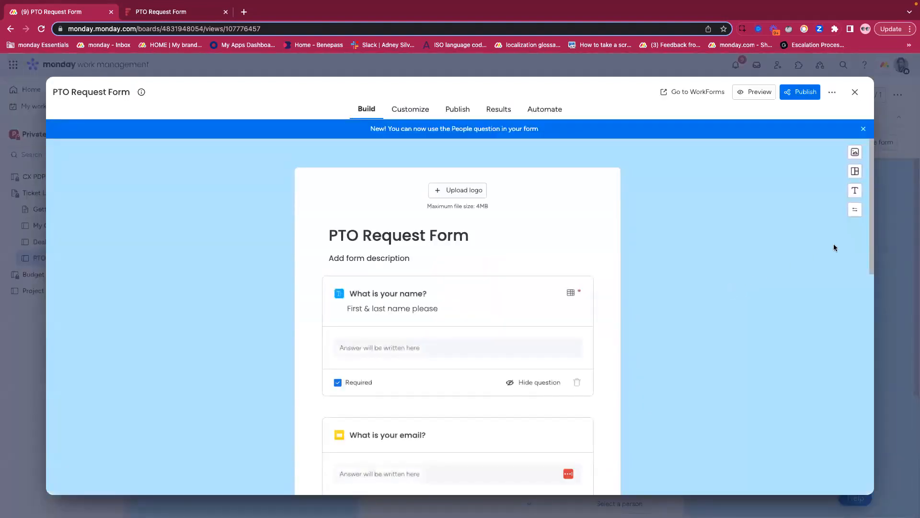
left_click(855, 209)
left_click(855, 209)
scroll(597, 313, "down", 10)
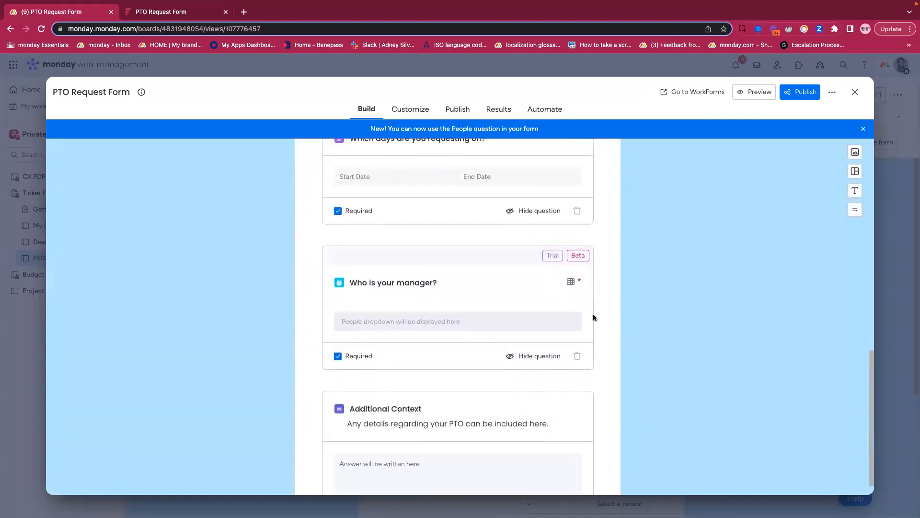
left_click(854, 91)
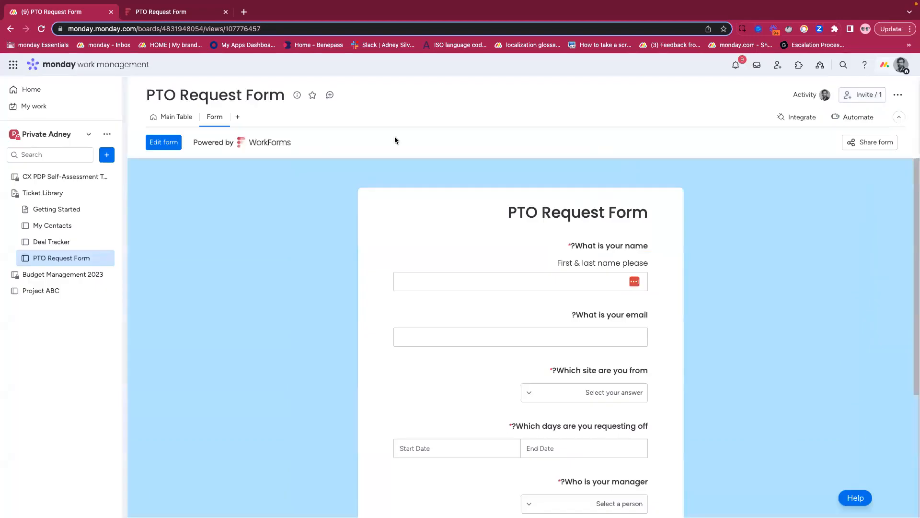
- Open the workspace management page and view the workspace's members
left_click(107, 134)
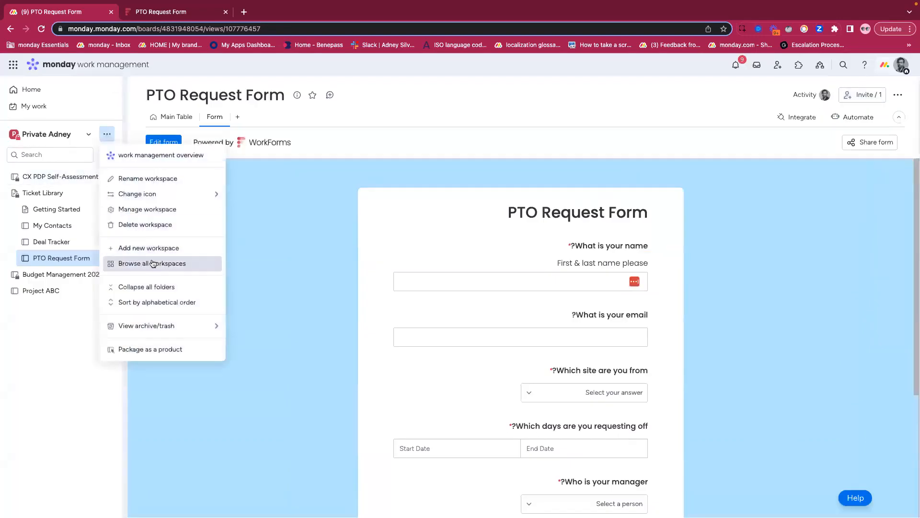
left_click(138, 209)
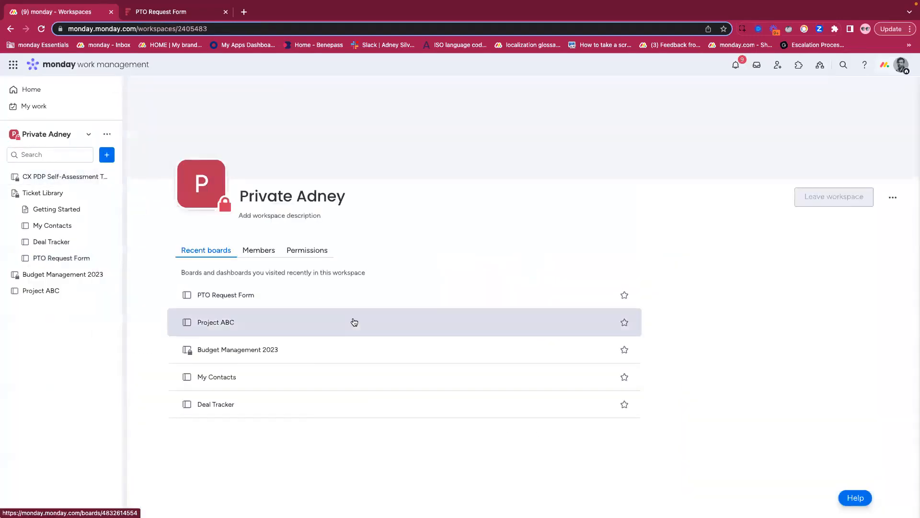
left_click(261, 250)
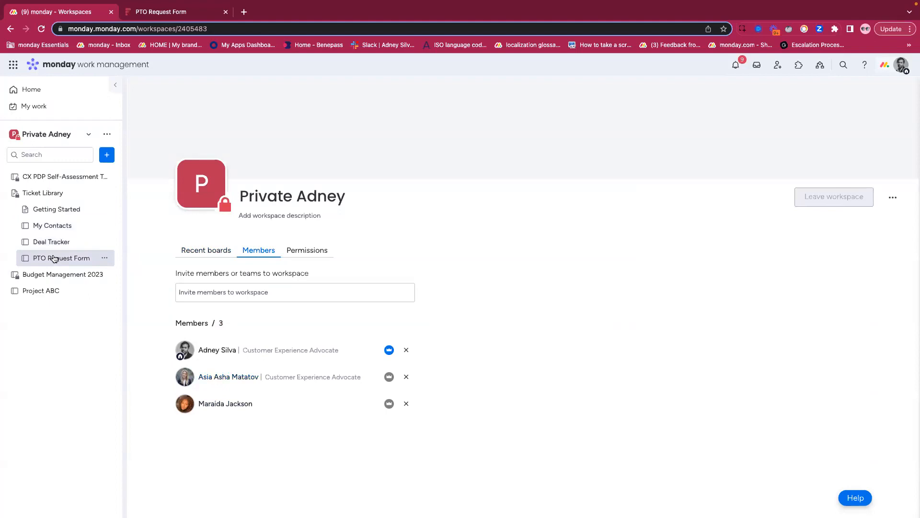
- Return to the PTO Request Form board and change its board type to private
left_click(54, 259)
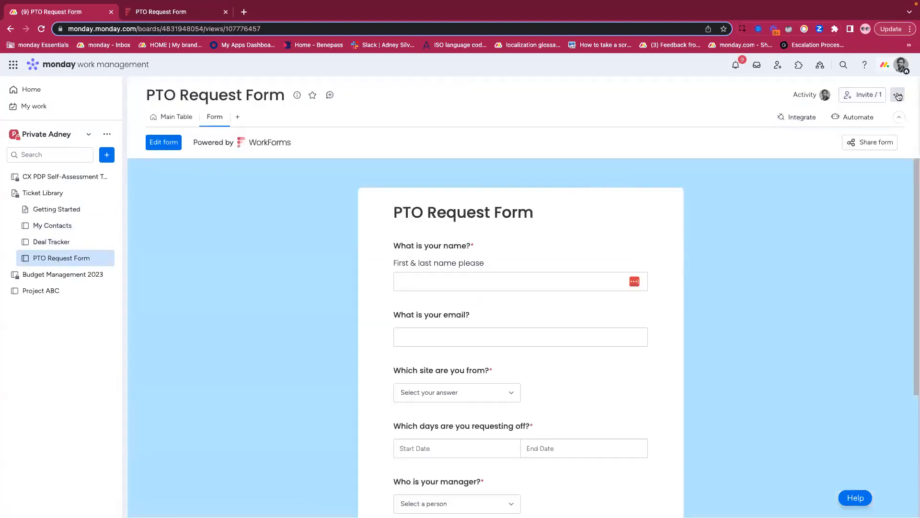
left_click(898, 94)
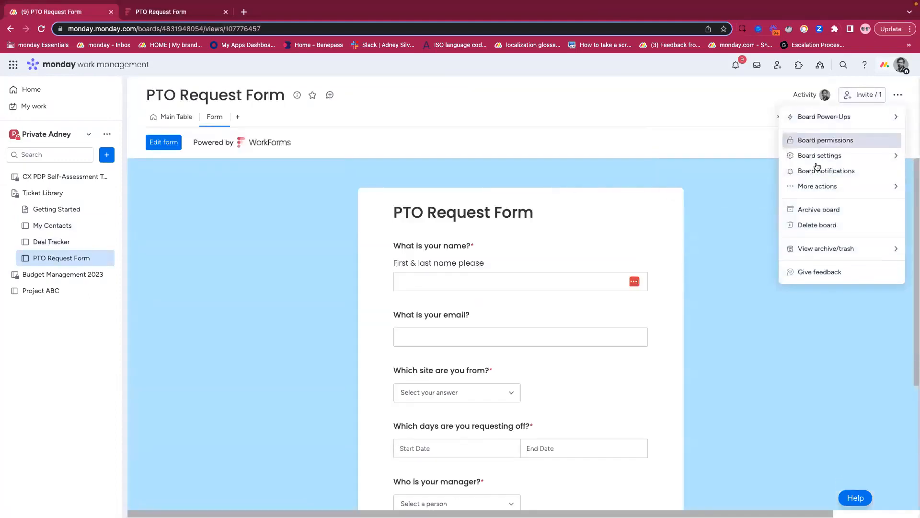
mouse_move(817, 159)
mouse_move(742, 177)
left_click(591, 193)
left_click(559, 181)
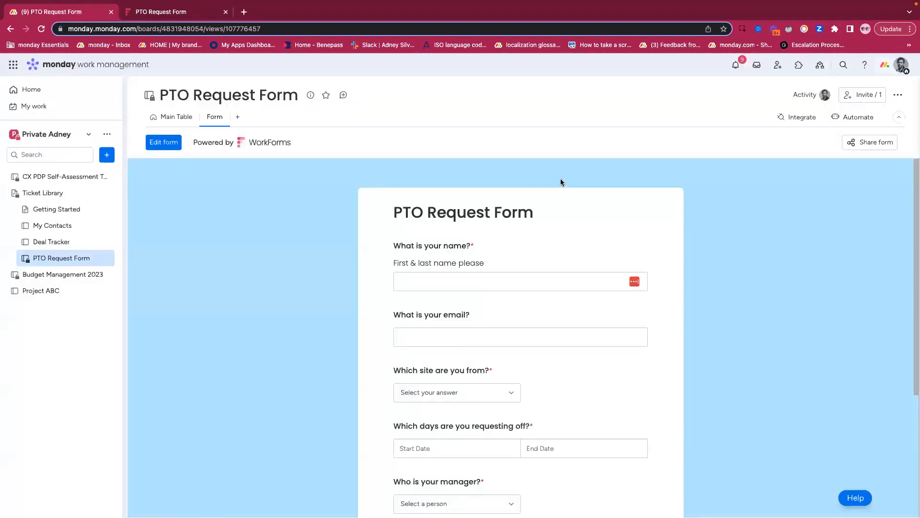
- View the PTO Request Form's main table and check who its board members are
left_click(172, 118)
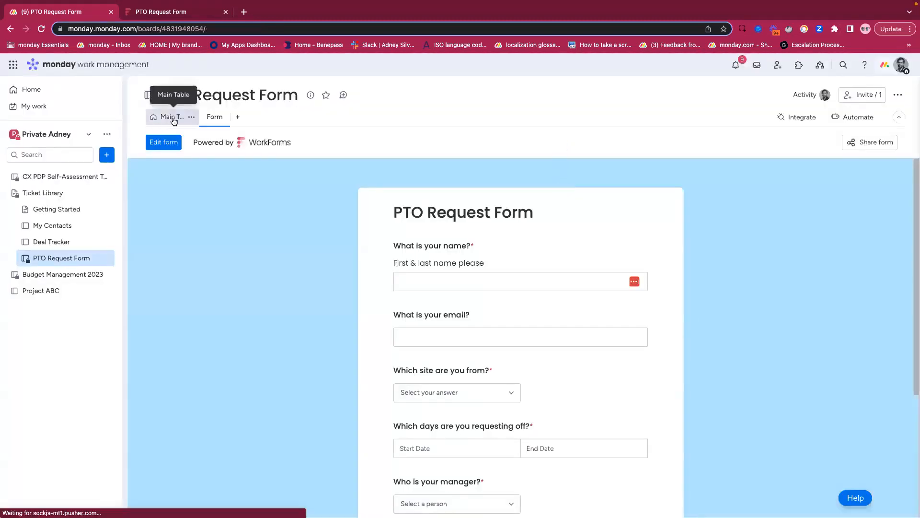
left_click(858, 94)
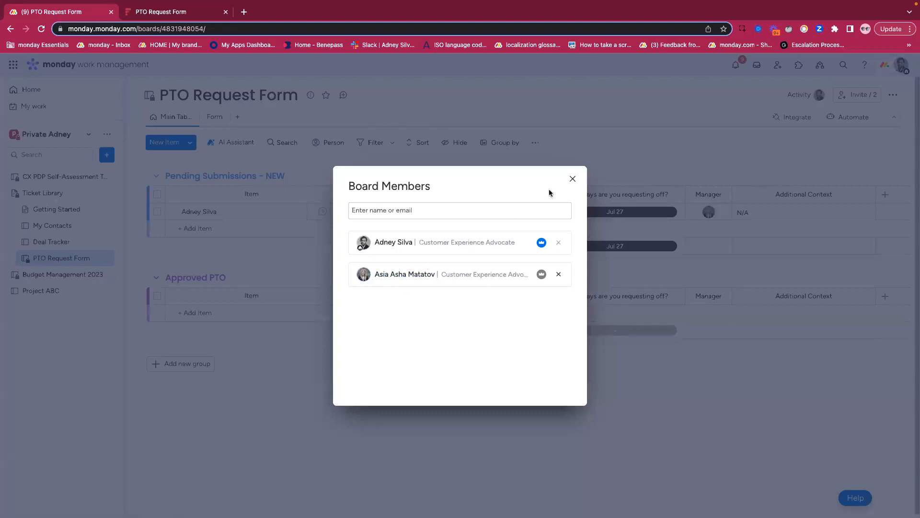
left_click(573, 178)
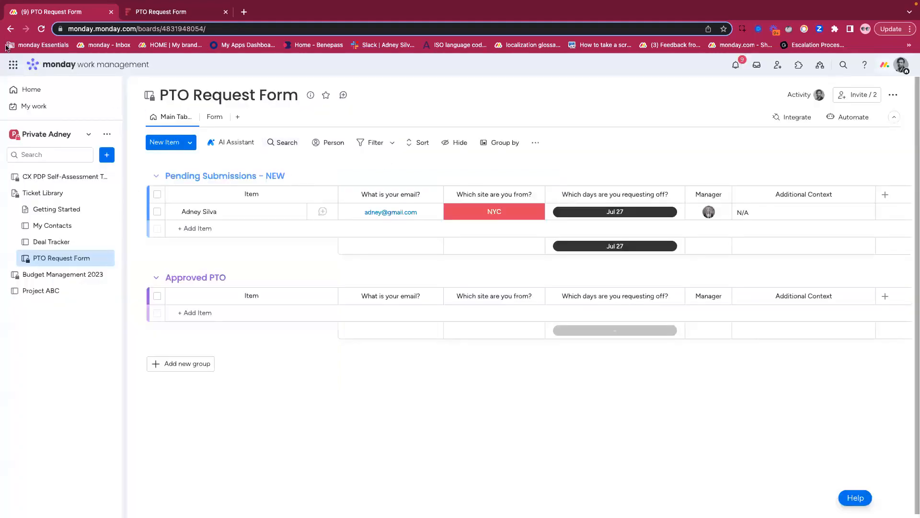
- Reload the board, preview the form, and select the first listed person for "Who is your manager?"
left_click(42, 28)
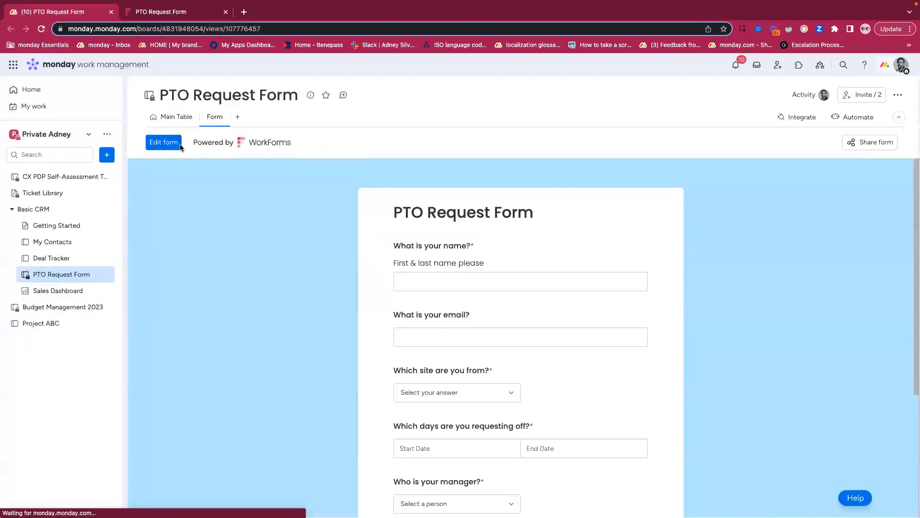
left_click(168, 143)
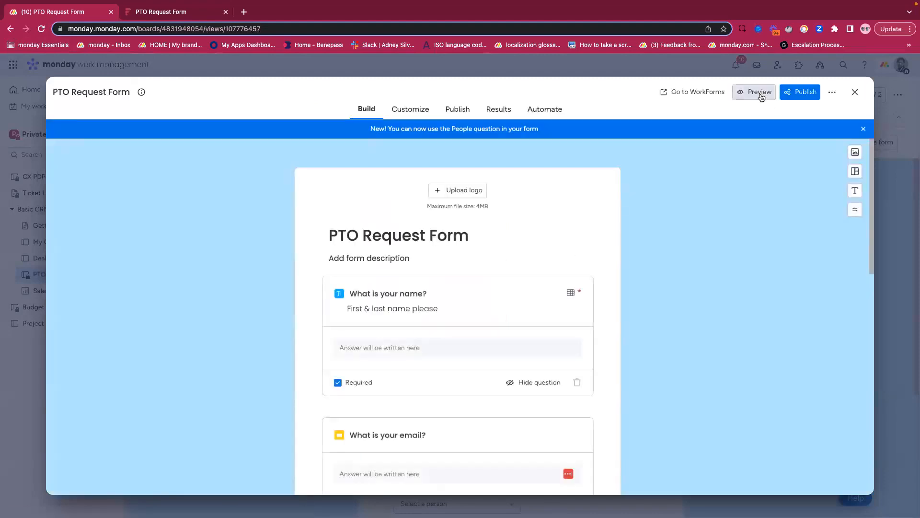
left_click(762, 97)
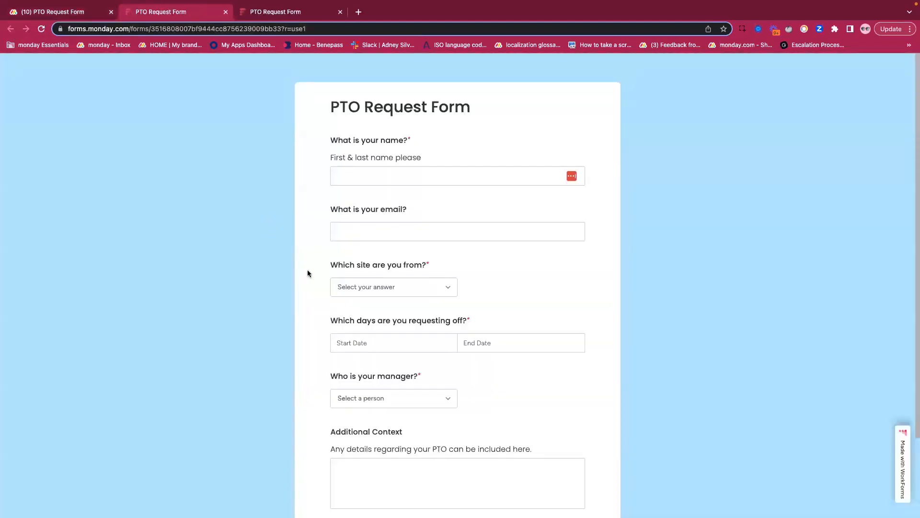
scroll(308, 273, "down", 2)
left_click(352, 341)
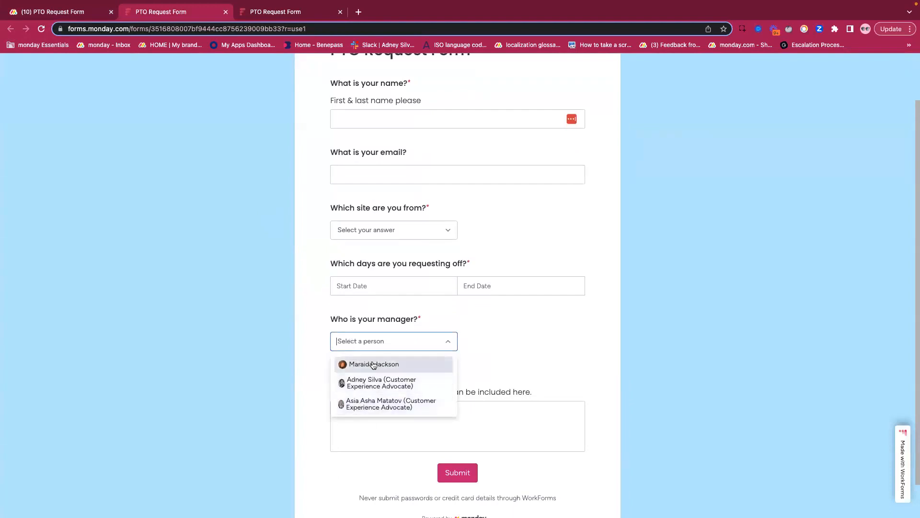
left_click(373, 364)
left_click(309, 325)
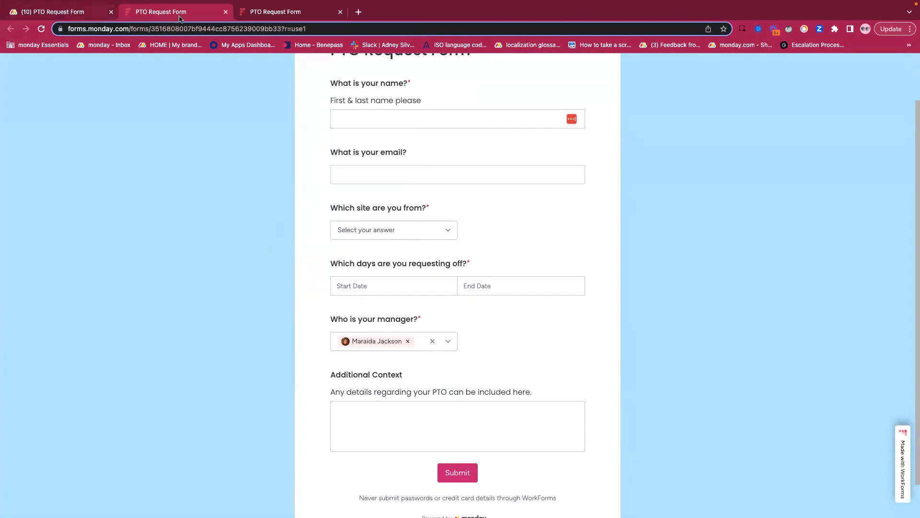
- Recheck the people offered for "Who is your manager?", and close the form preview and the form editor
left_click(446, 344)
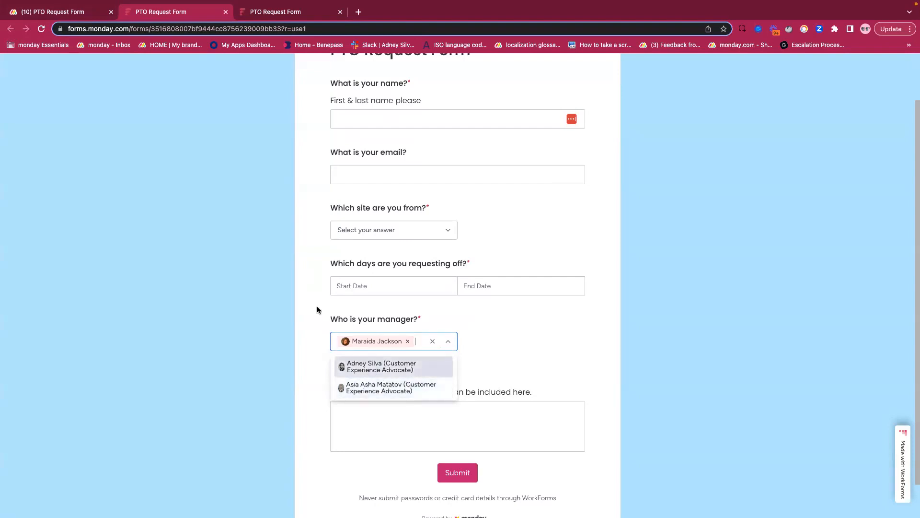
left_click(48, 15)
left_click(168, 11)
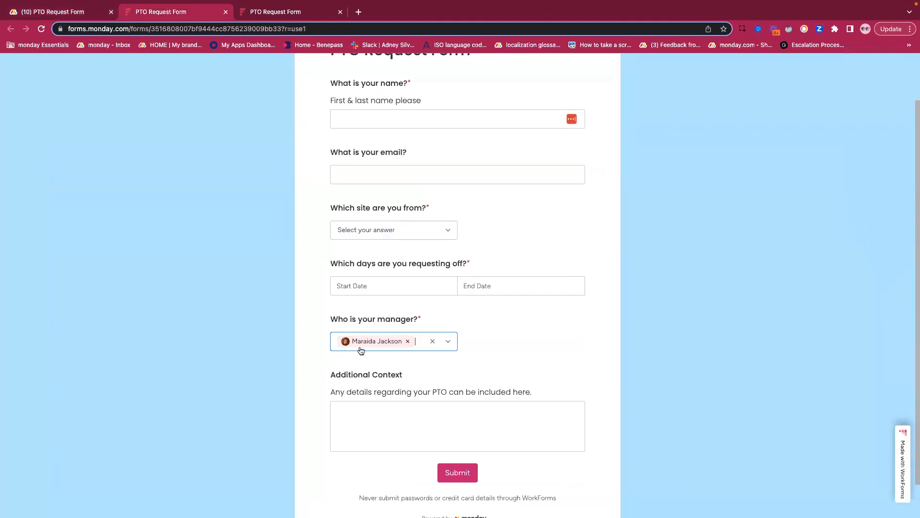
left_click(448, 340)
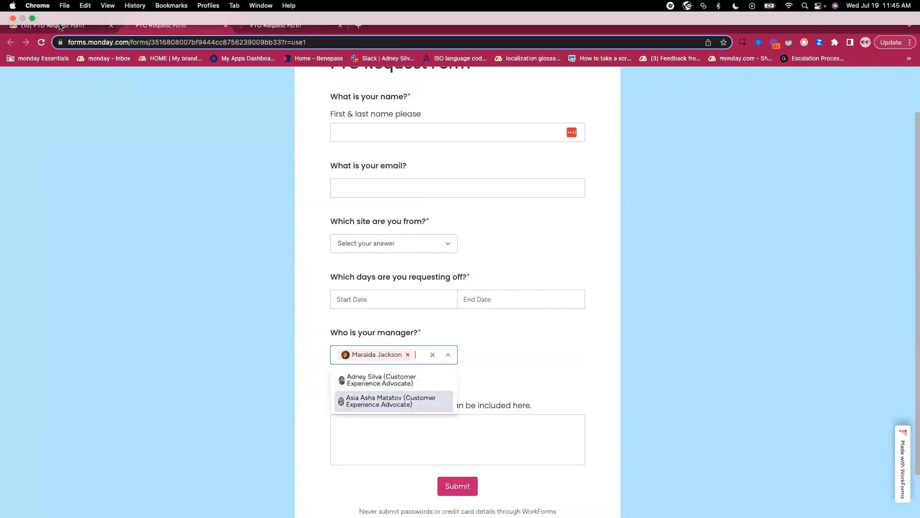
left_click(83, 14)
left_click(225, 11)
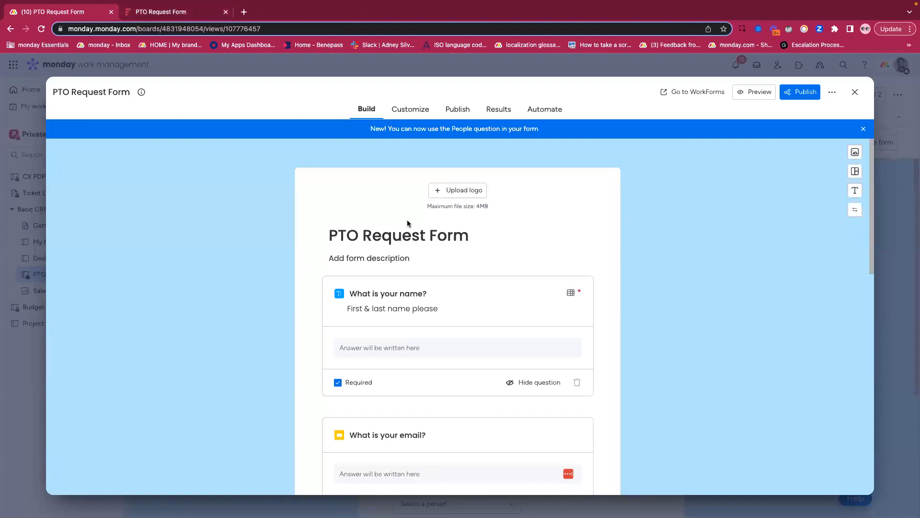
left_click(855, 92)
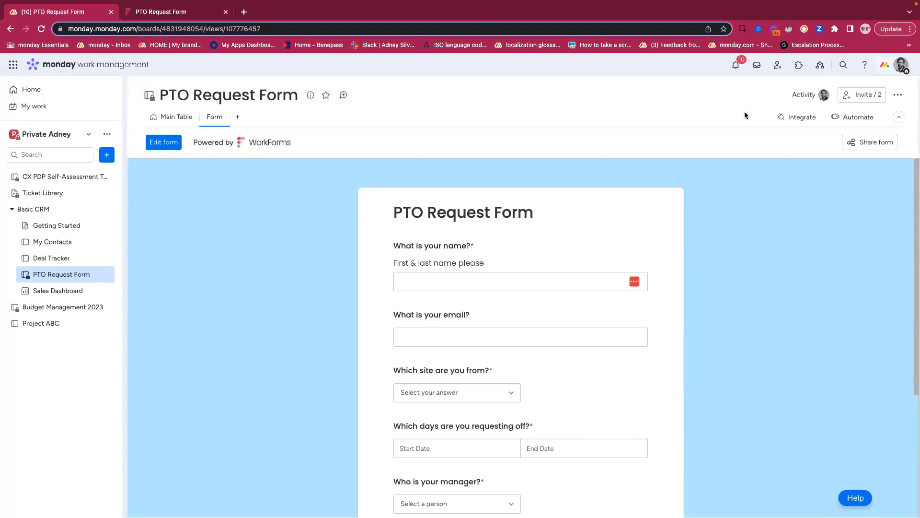
- Switch to the demo account, search its app marketplace for "mandatory fields", and open the Mandatory Fields app page
left_click(799, 65)
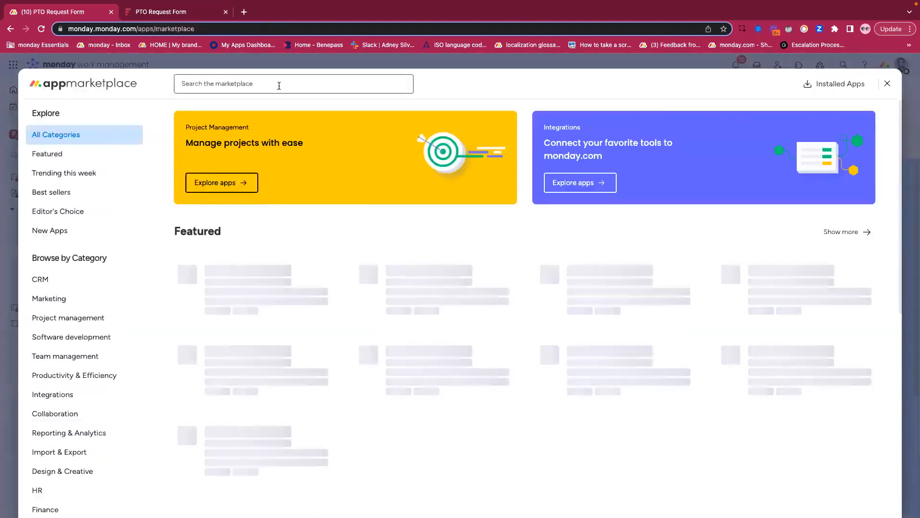
left_click(279, 85)
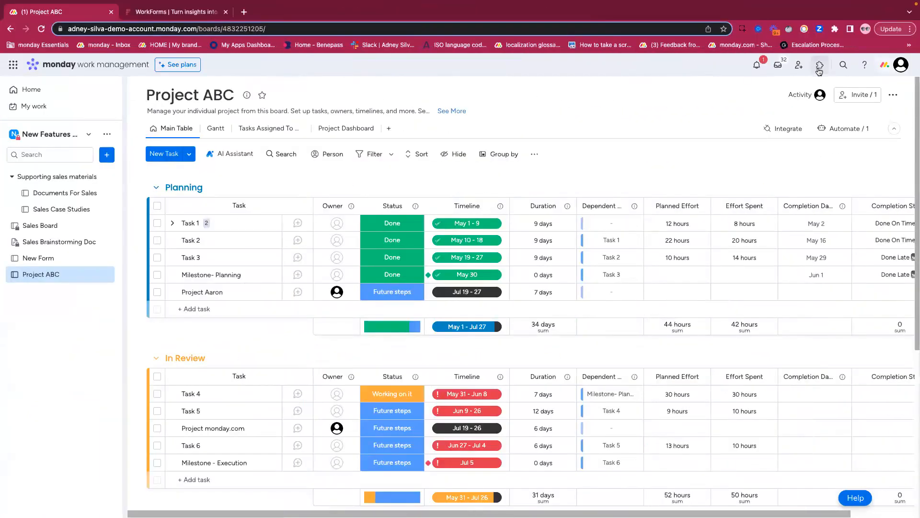
left_click(820, 68)
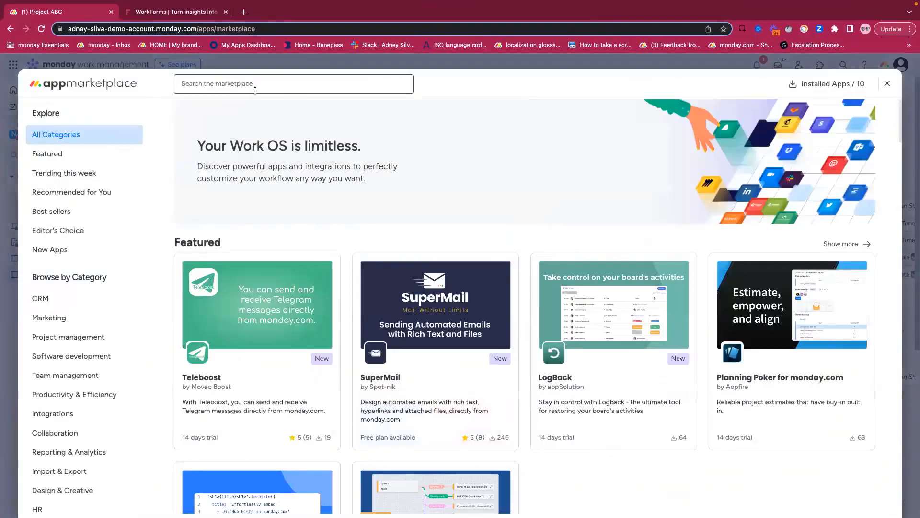
left_click(255, 86)
type("mandator")
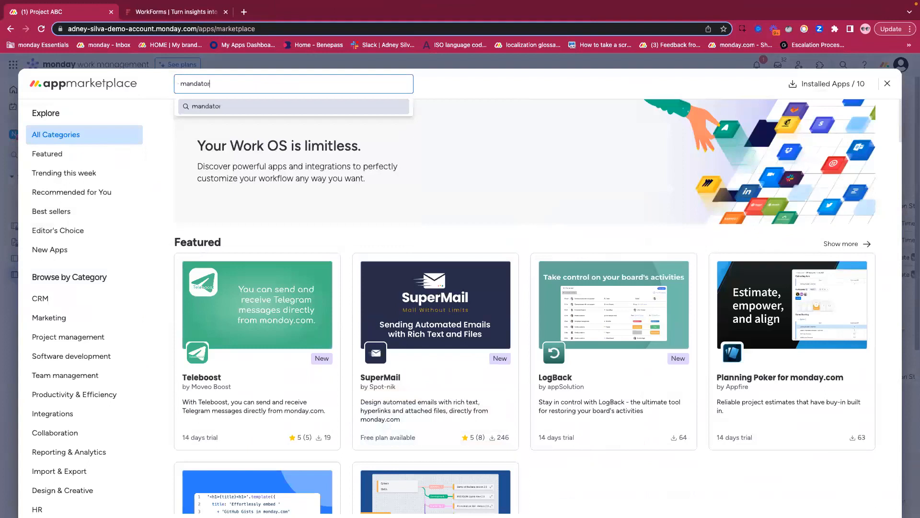
type("y fields")
key("Return")
left_click(256, 274)
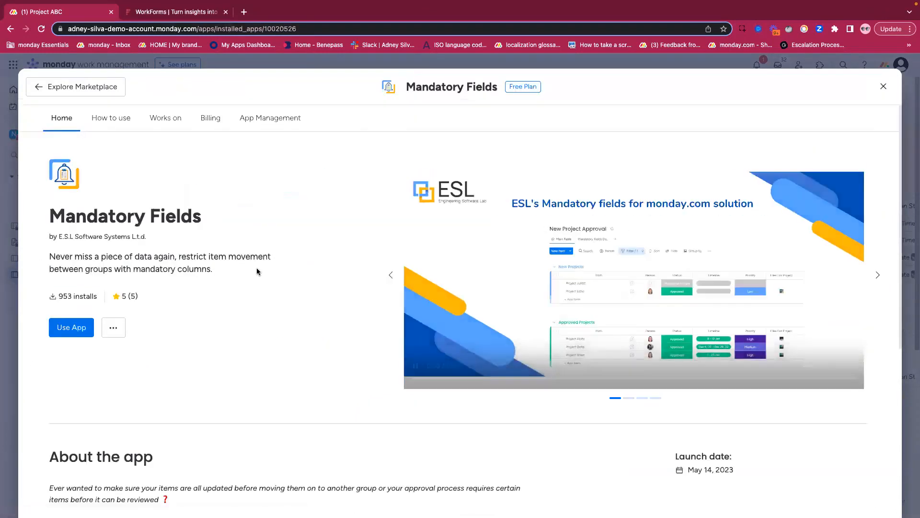
- Read the Mandatory Fields app's description and developer details, and view its pricing and upgrade plans
scroll(257, 267, "down", 5)
left_click(295, 387)
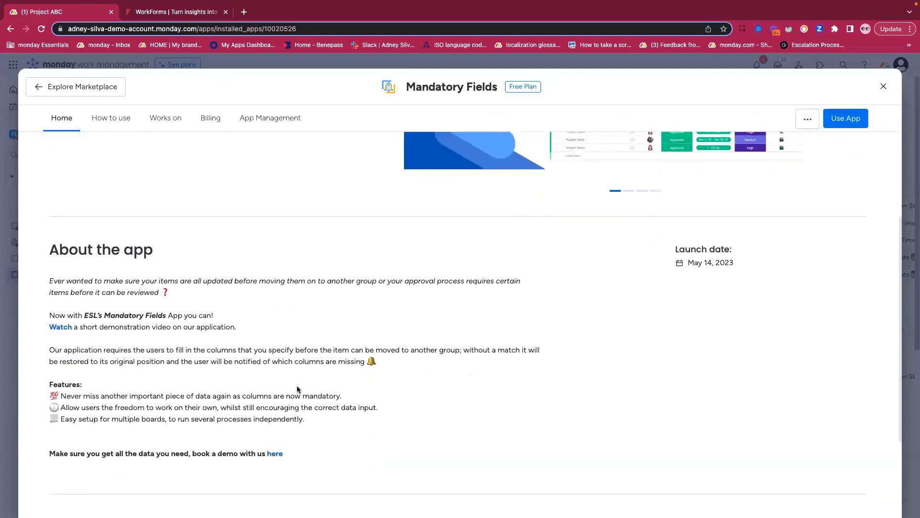
scroll(300, 369, "down", 3)
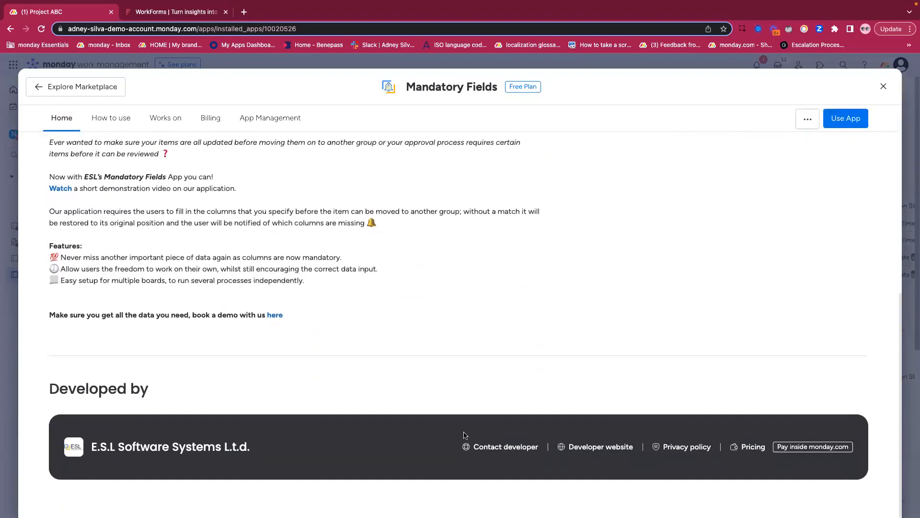
left_click(745, 449)
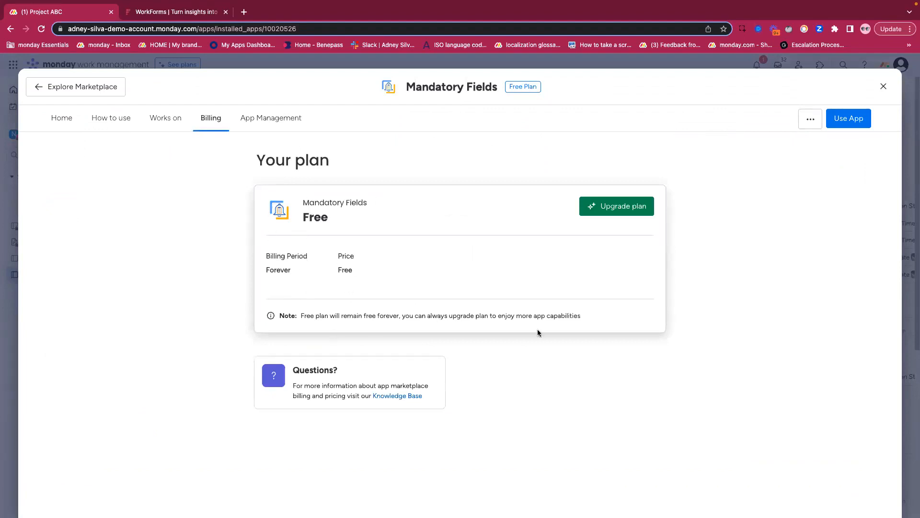
left_click(618, 206)
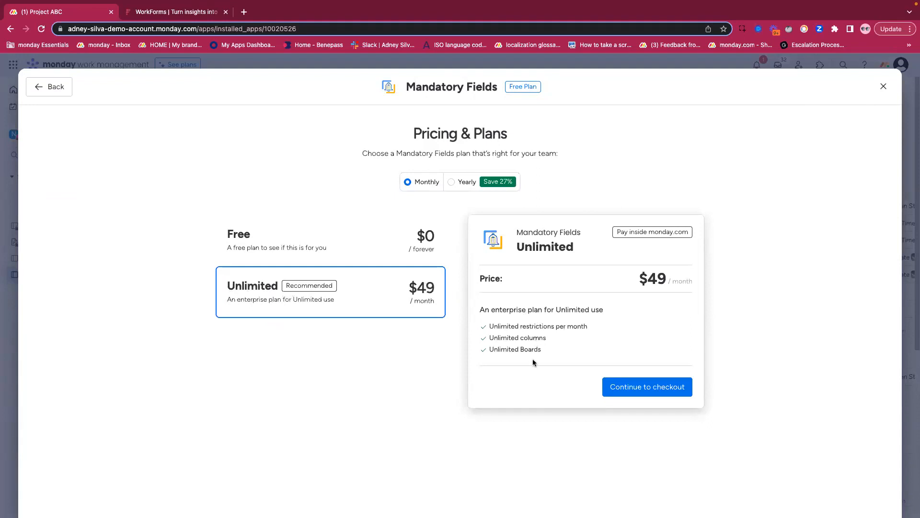
- Compare the Mandatory Fields app's Free and Unlimited plans under monthly and yearly billing, and close the pricing page
left_click(339, 249)
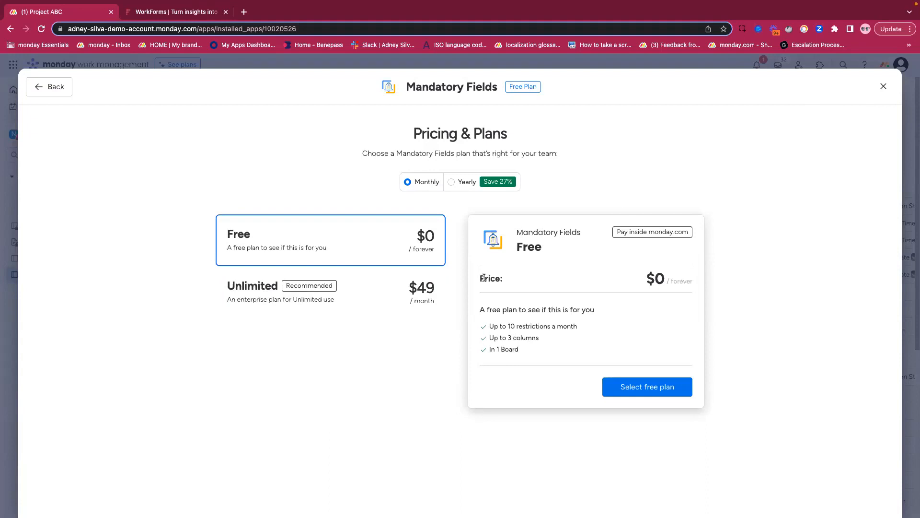
left_click(392, 292)
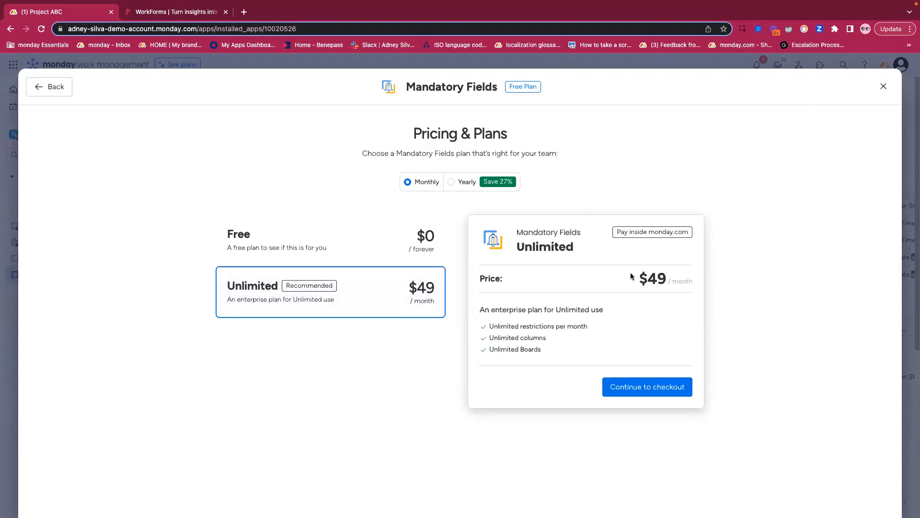
left_click(468, 187)
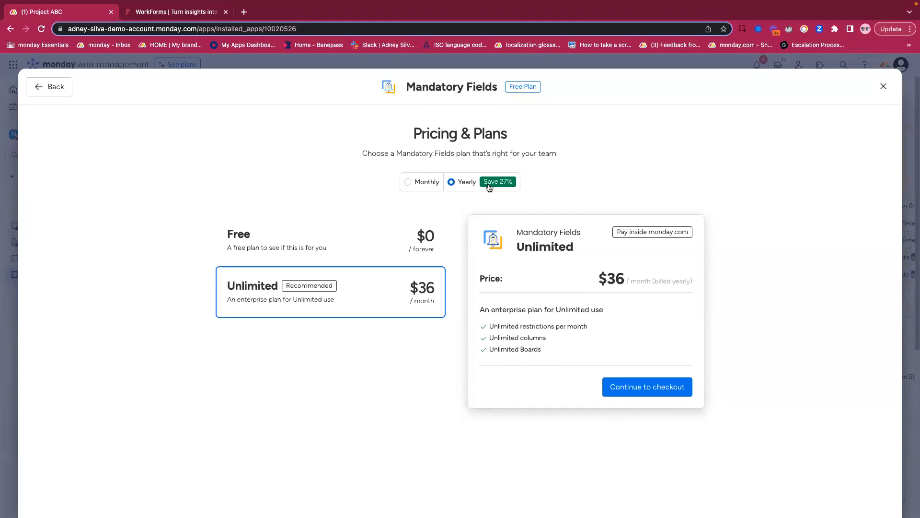
left_click(426, 184)
left_click(883, 86)
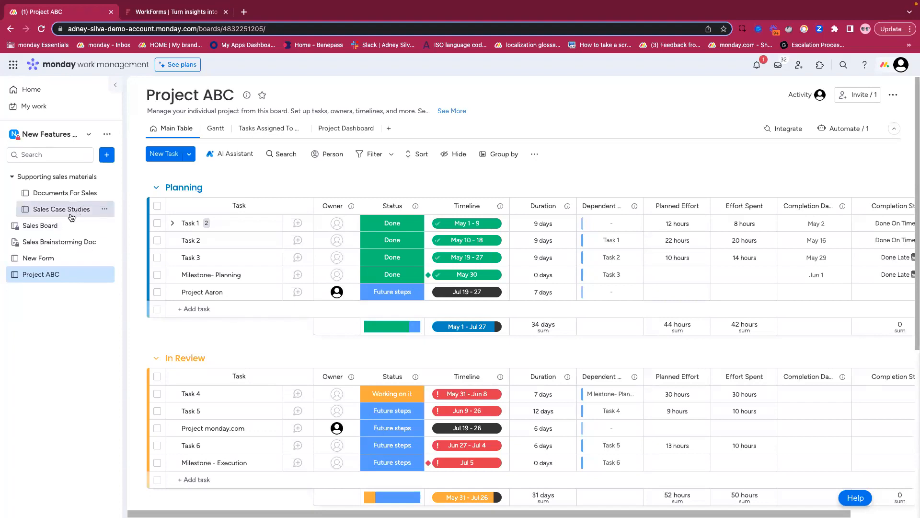
- Create a new doc named "Anon Doc" with Main privacy in the current workspace
left_click(107, 155)
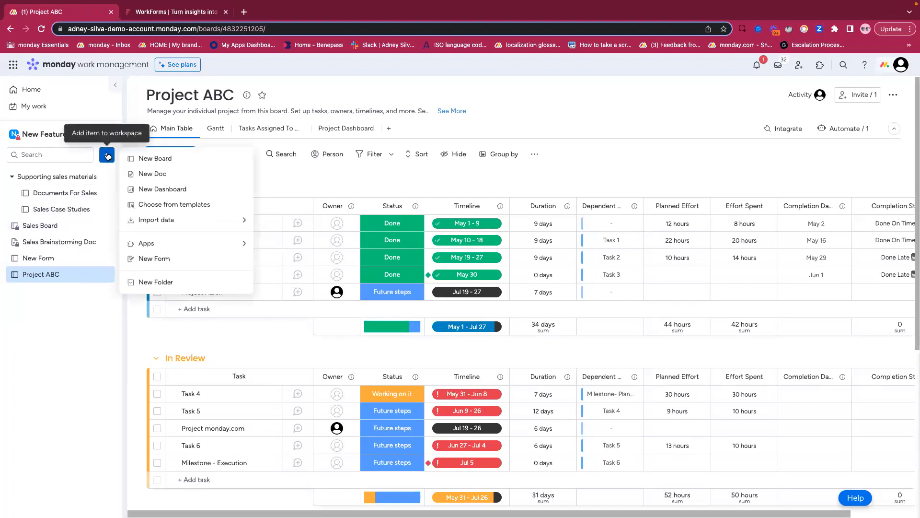
left_click(177, 175)
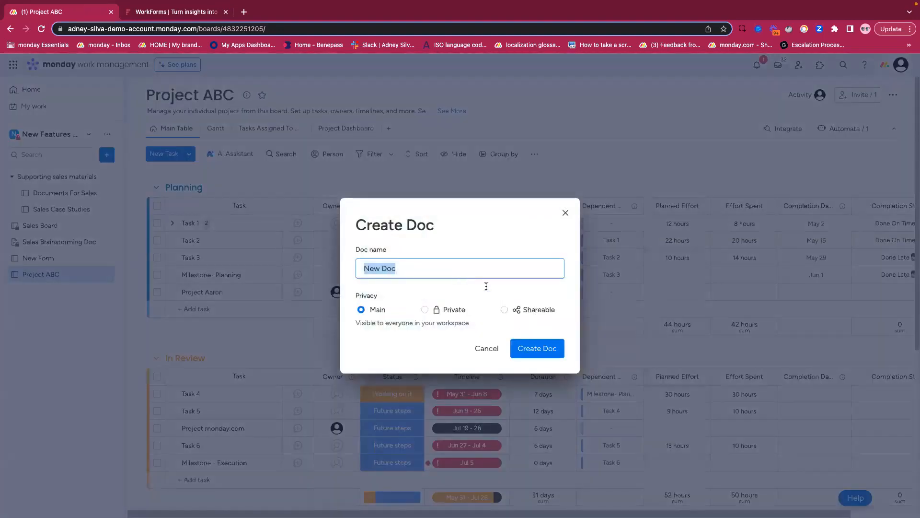
type("Anon DOc")
key("BackSpace")
key("BackSpace")
type("oc")
left_click(536, 349)
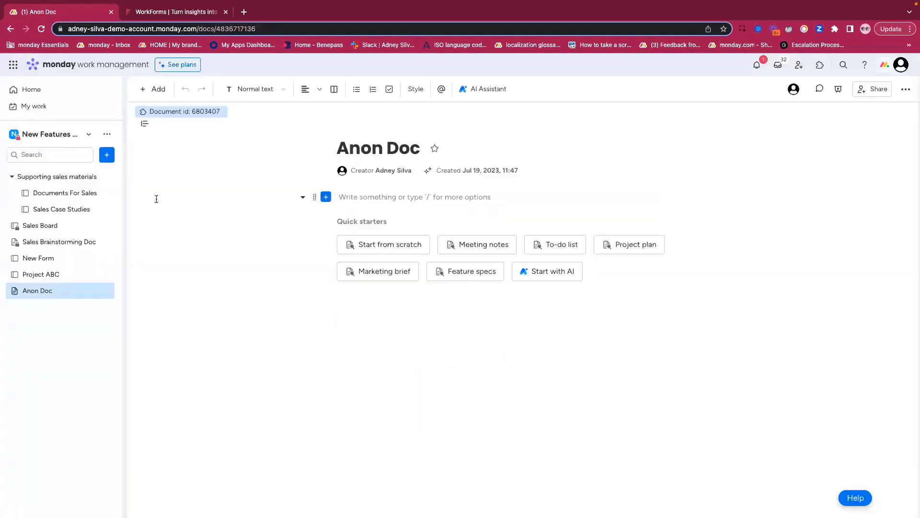
- Write "Test" as the doc's first line and embed the Project ABC board below it
type("Test")
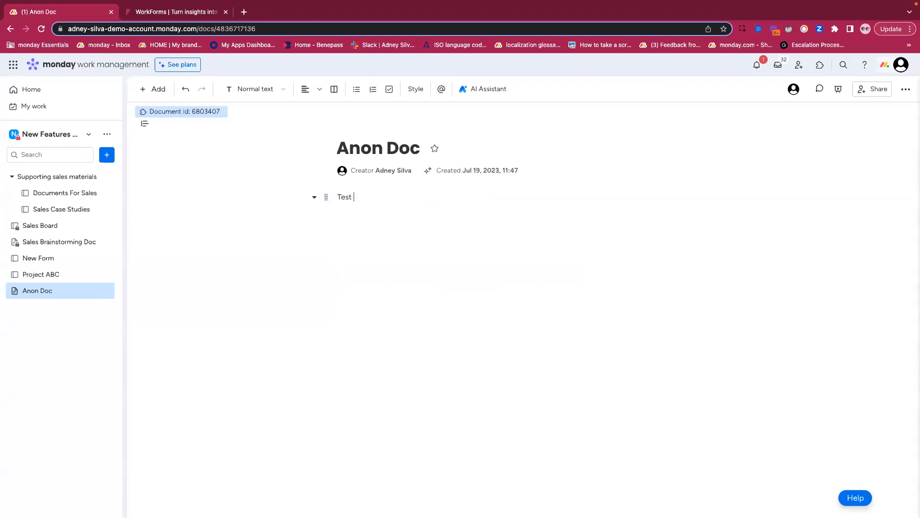
key("Return")
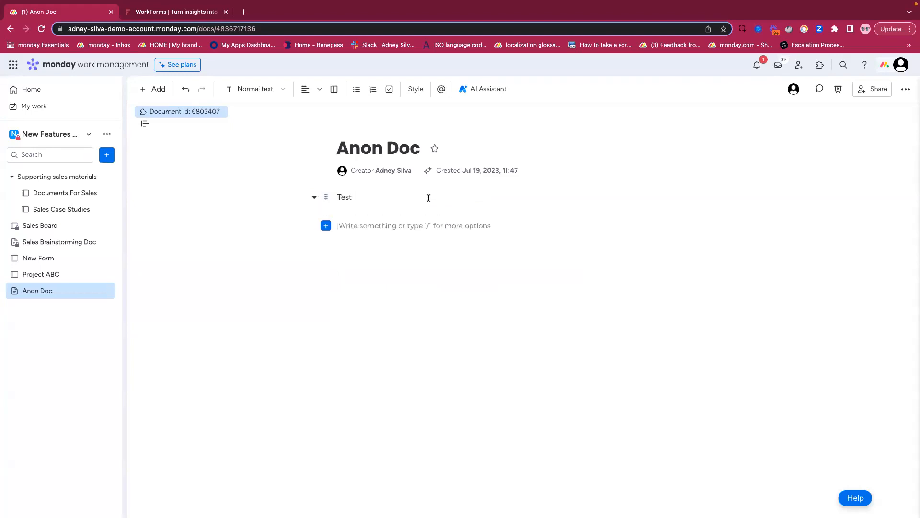
left_click(326, 226)
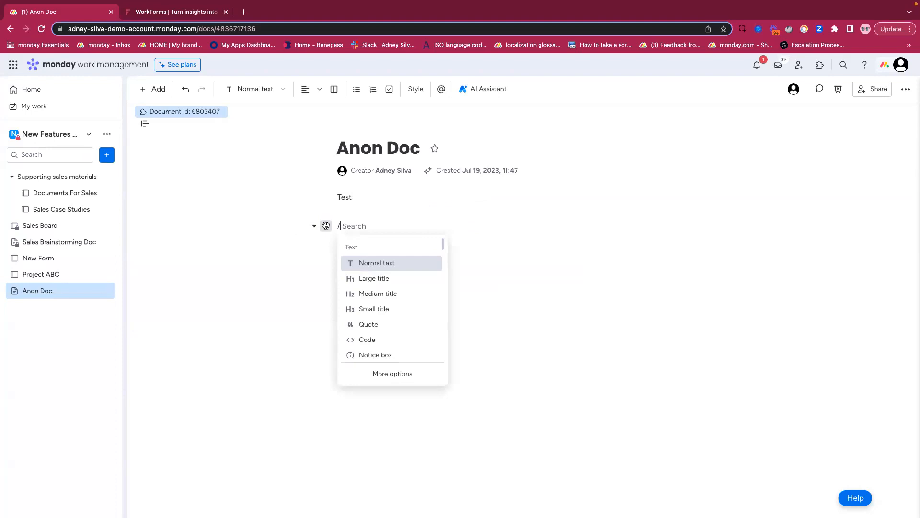
scroll(380, 308, "down", 5)
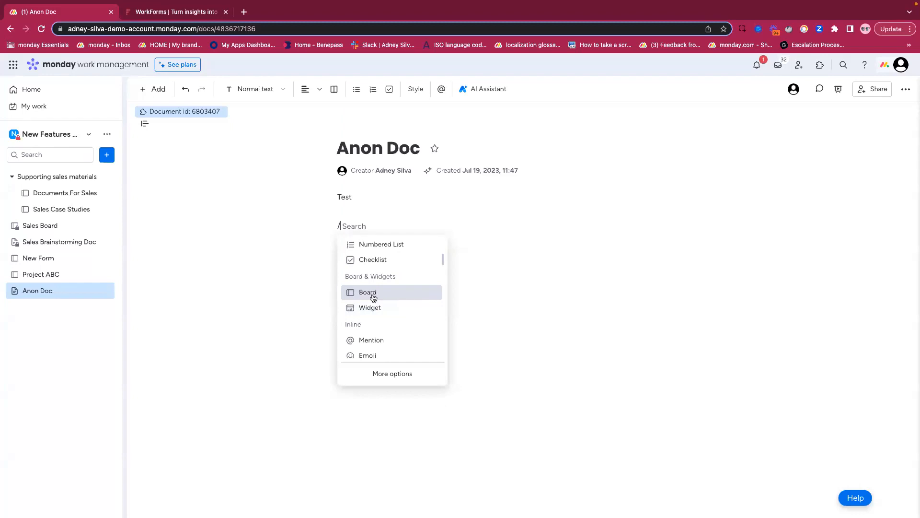
left_click(374, 298)
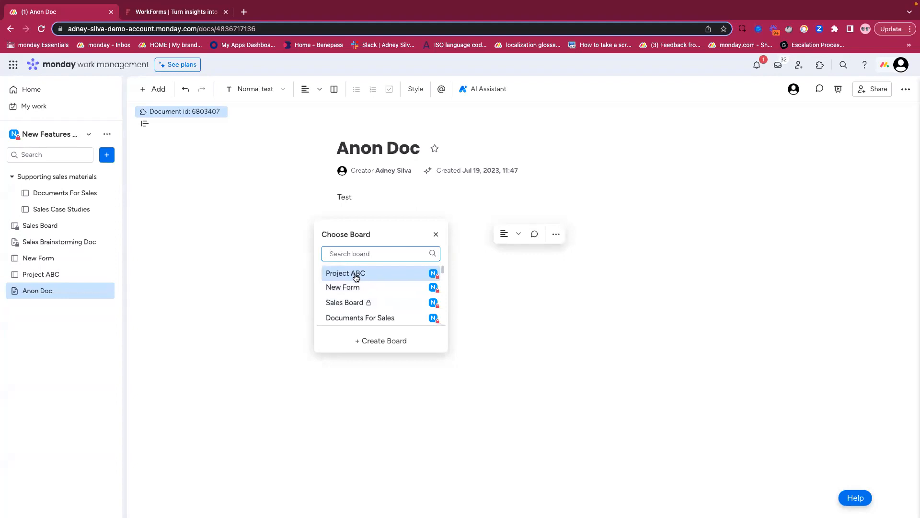
left_click(357, 276)
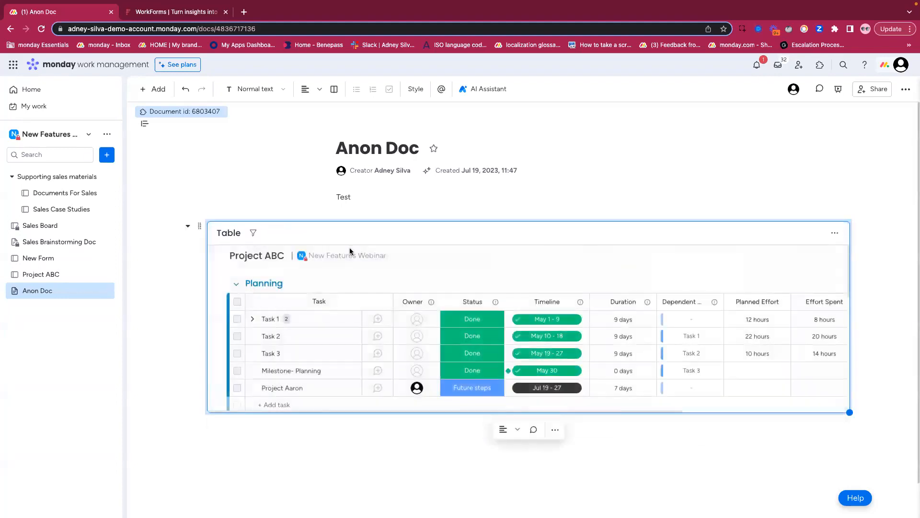
- Make the embedded Project ABC table taller and look through its groups and columns
left_click_drag(849, 412, 851, 510)
scroll(866, 364, "down", 2)
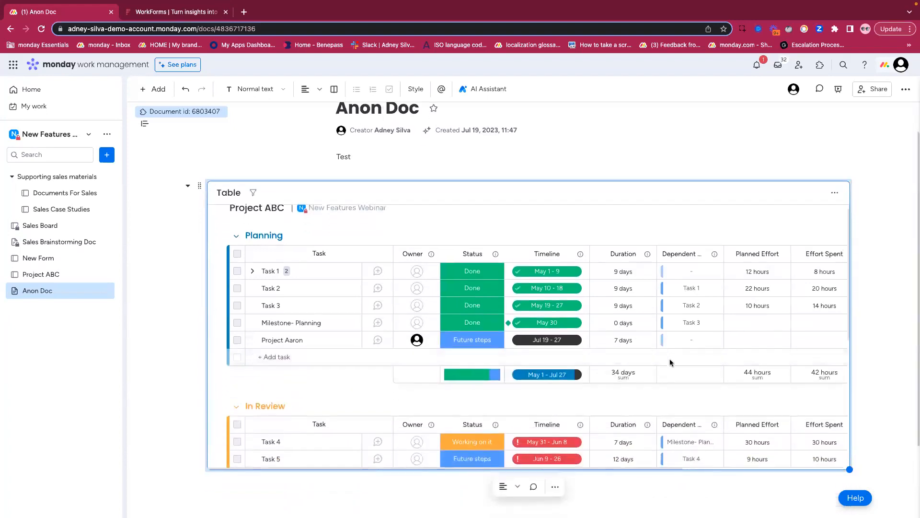
scroll(669, 358, "down", 3)
scroll(548, 323, "right", 4)
scroll(548, 322, "left", 4)
scroll(548, 322, "up", 3)
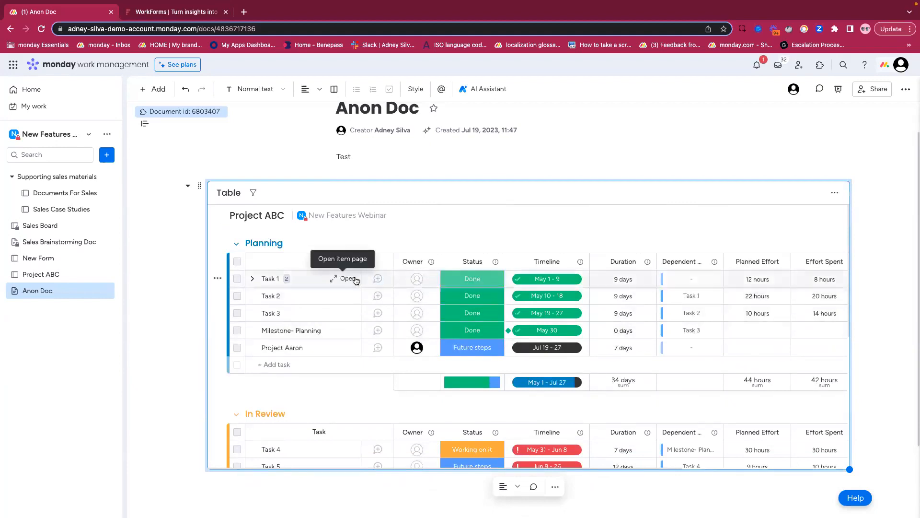
- Open Task 1's item page from the embedded table, check its Status options, and close the page
left_click(357, 279)
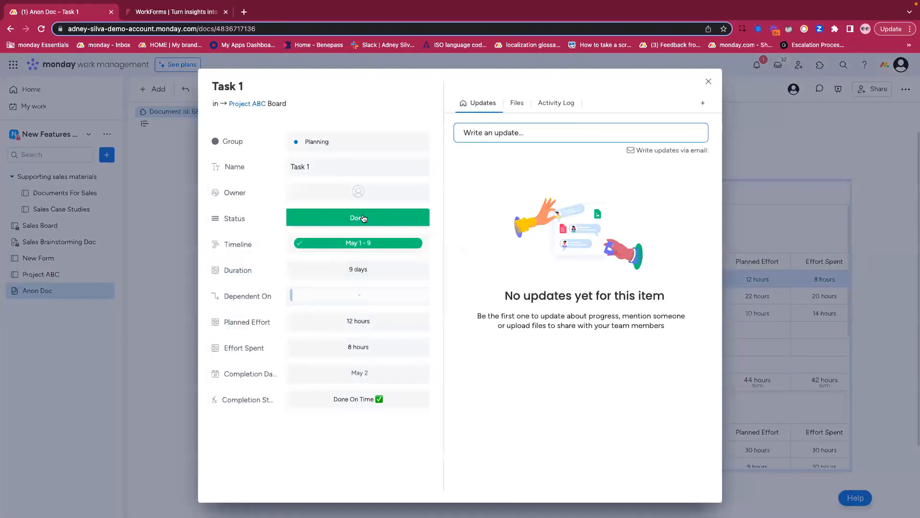
left_click(364, 217)
left_click(526, 180)
left_click(708, 82)
- Check which Owner, Status and Duration cells of Task 1 can be edited in the embedded table, and open the Project ABC board
left_click(416, 281)
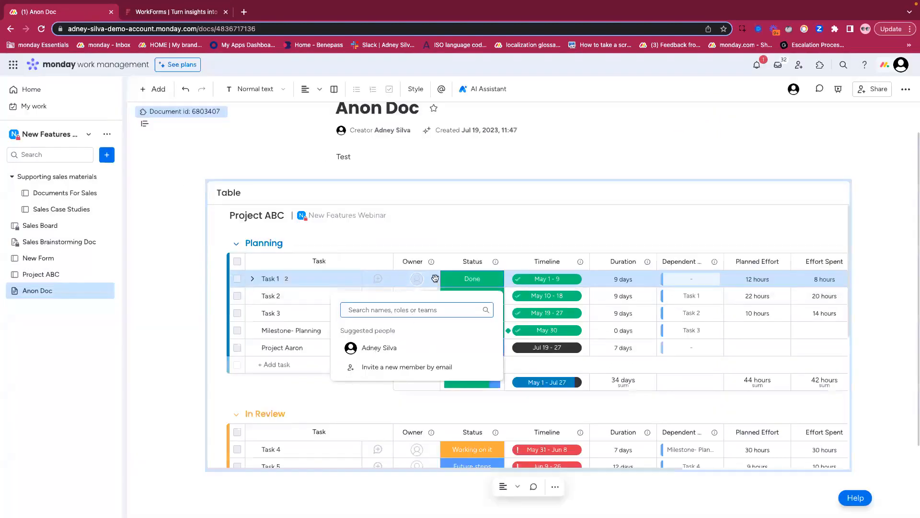
left_click(472, 277)
left_click(471, 280)
left_click(464, 233)
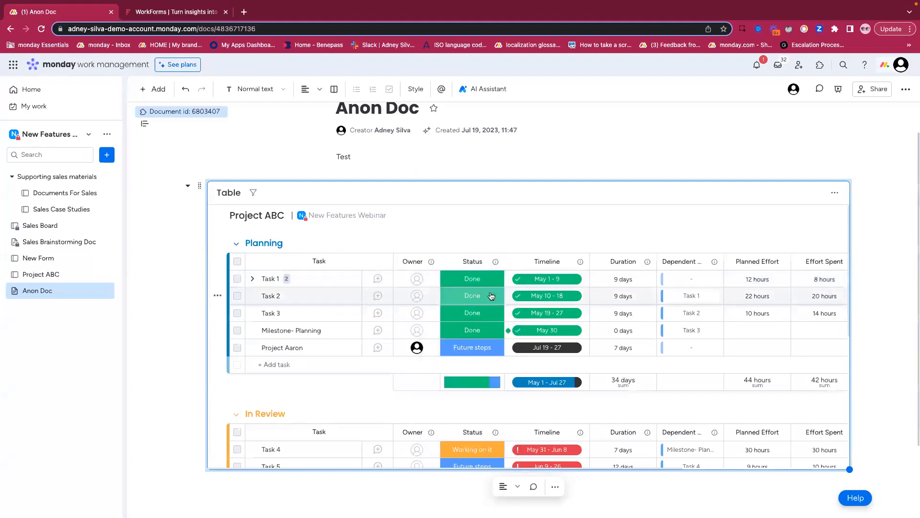
left_click(623, 279)
left_click(599, 245)
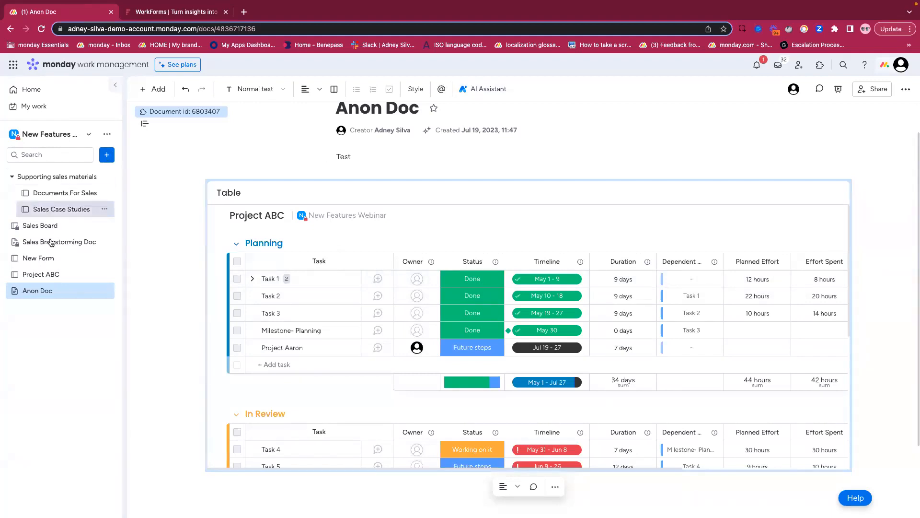
left_click(46, 275)
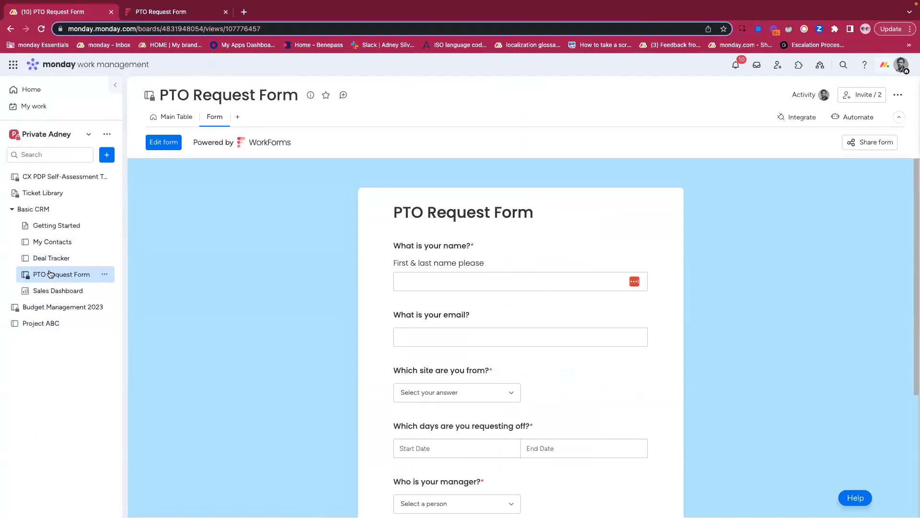
- Review the PTO Request Form's questions in the other account and compare them with the submission columns in the board's main table
scroll(375, 285, "down", 4)
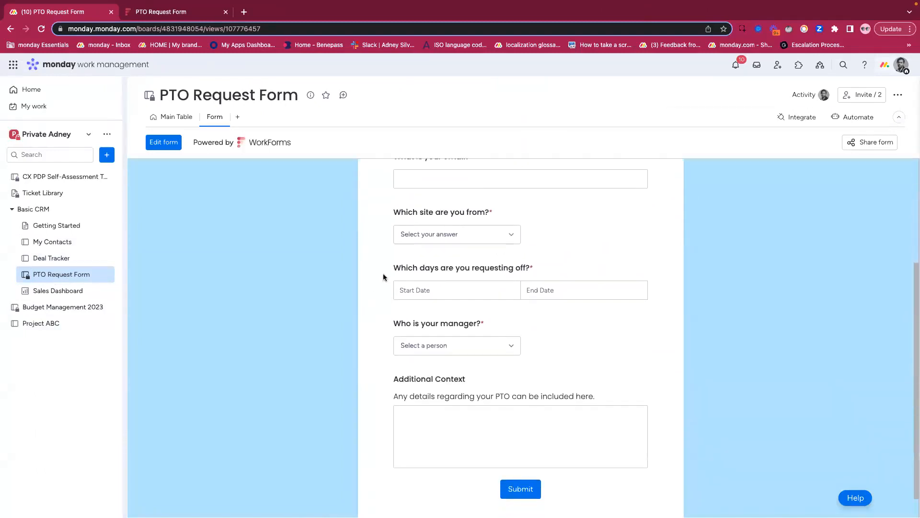
scroll(380, 278, "up", 4)
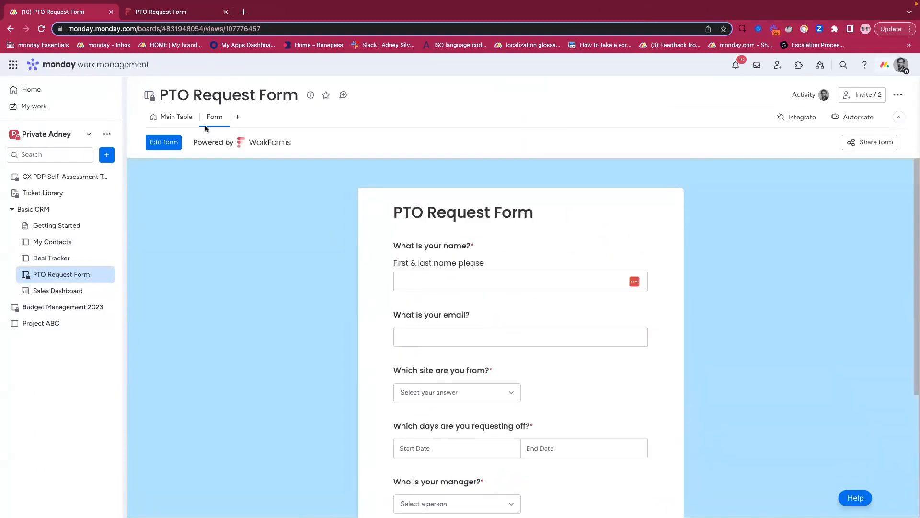
left_click(174, 117)
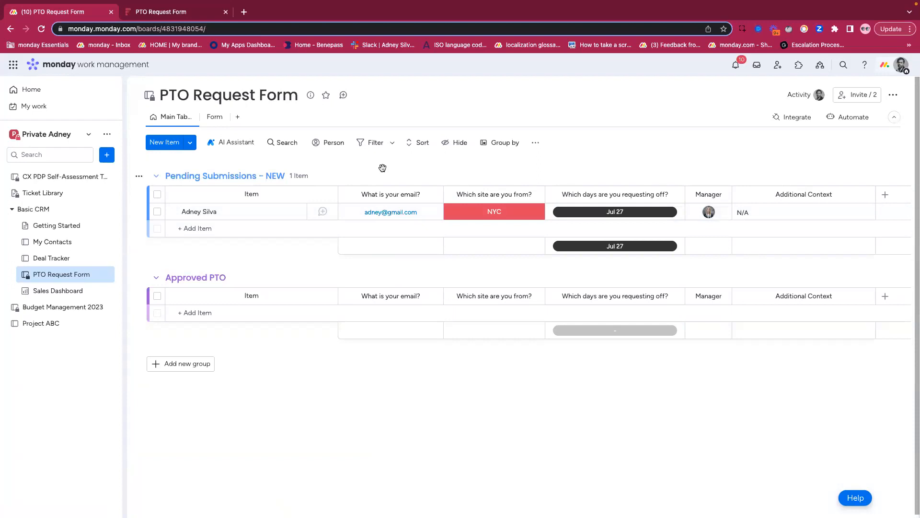
left_click(210, 118)
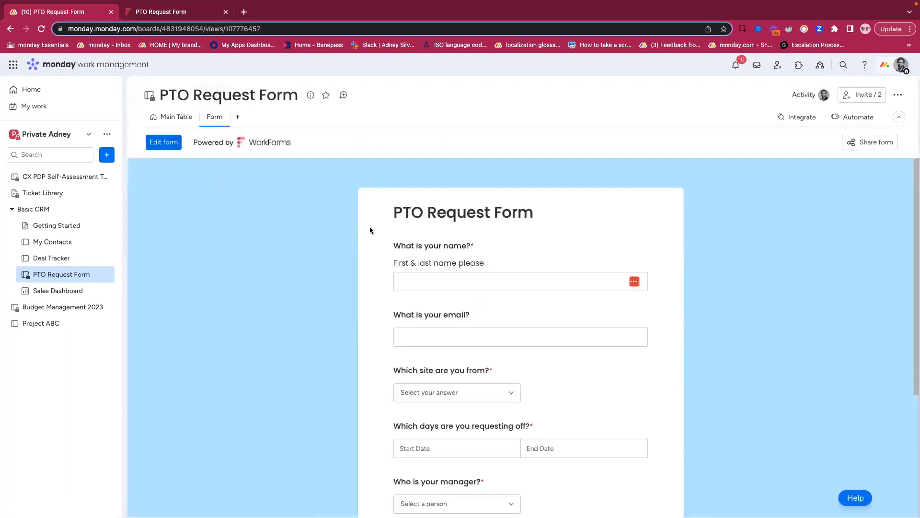
scroll(373, 230, "down", 1)
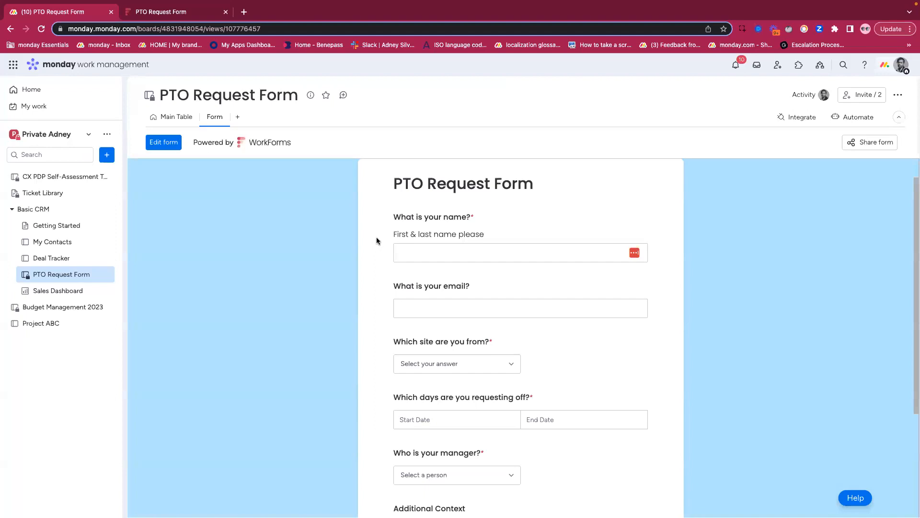
left_click(409, 308)
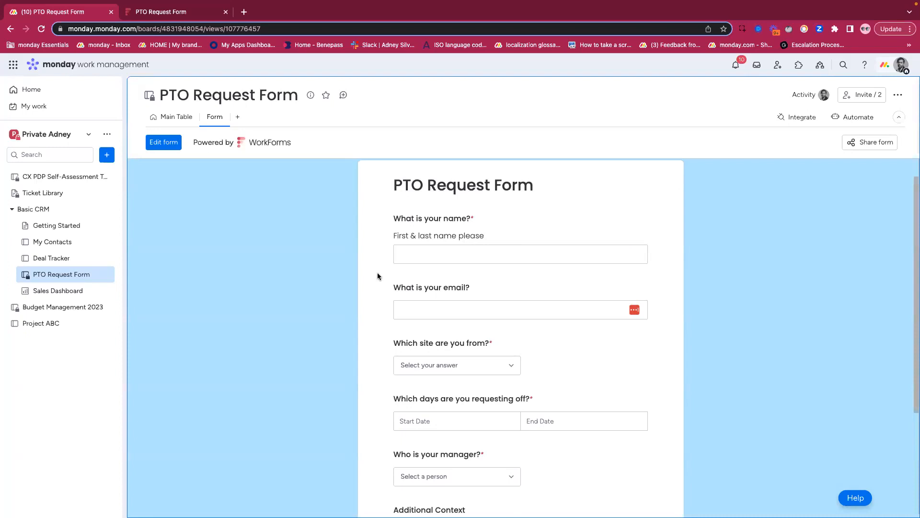
- Set up a custom automation on the PTO Request Form board: when an item is created, send an email to someone with Gmail
left_click(167, 117)
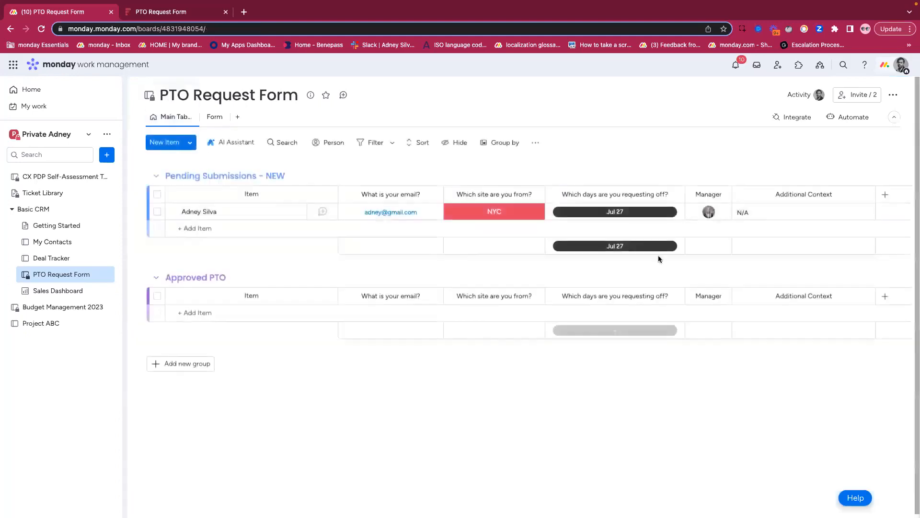
left_click(845, 121)
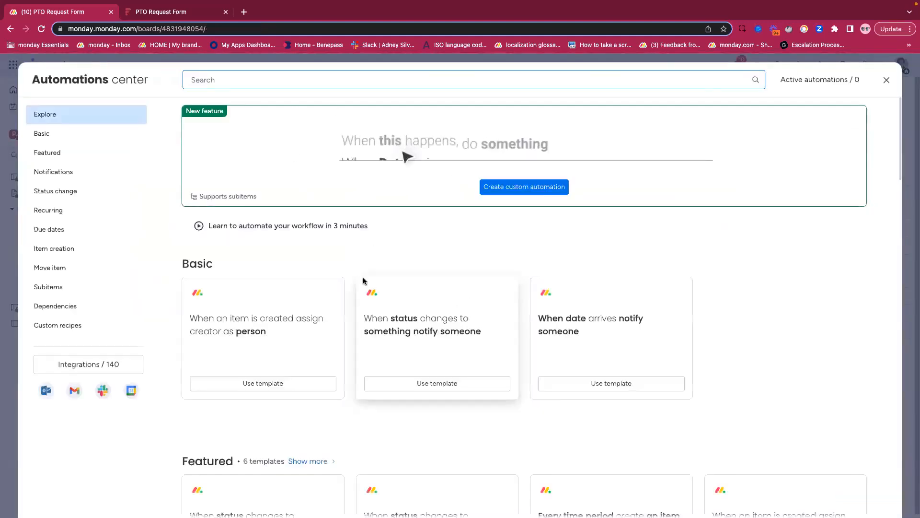
left_click(390, 183)
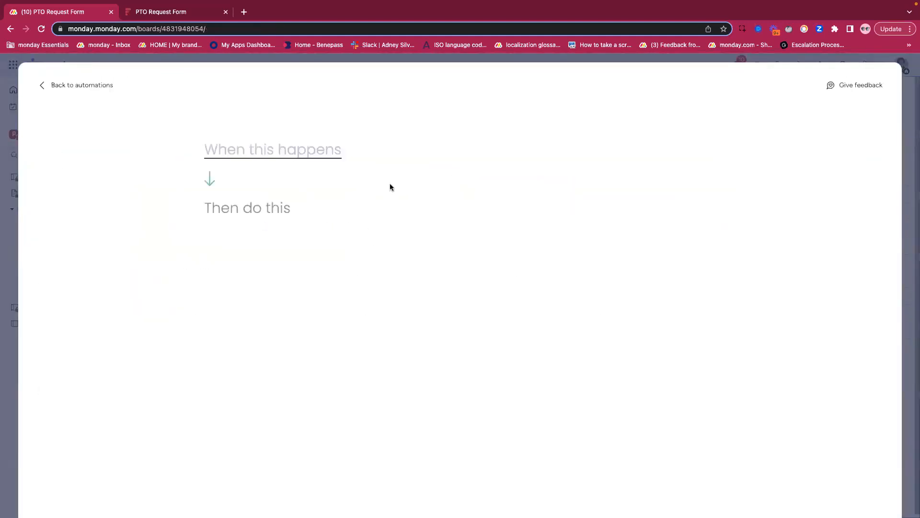
left_click(260, 153)
type("item")
left_click(280, 252)
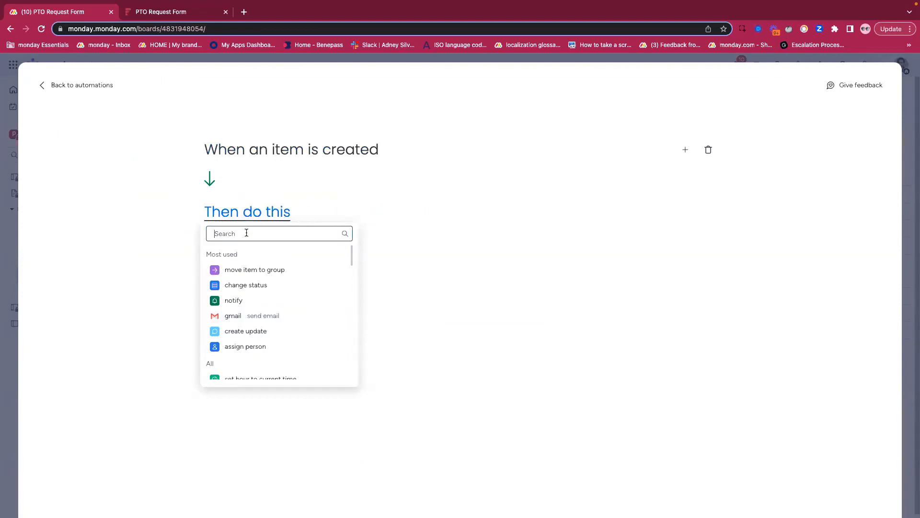
type("send")
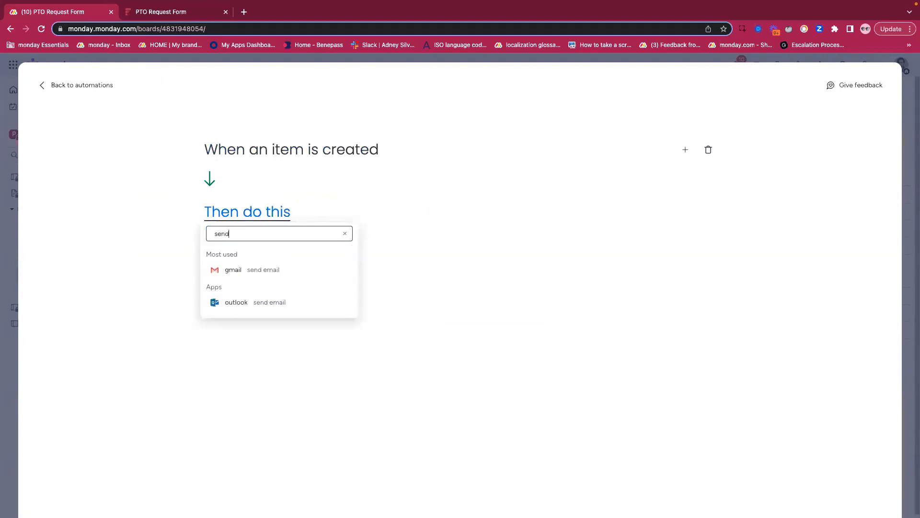
left_click(222, 270)
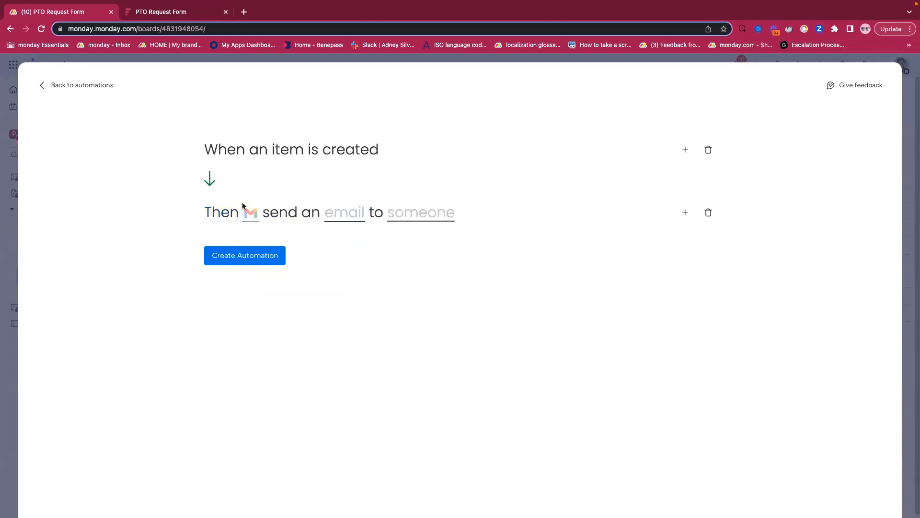
- Check the automation's Gmail account connection option, dismiss it, and switch back to the demo account's Project ABC board
left_click(249, 216)
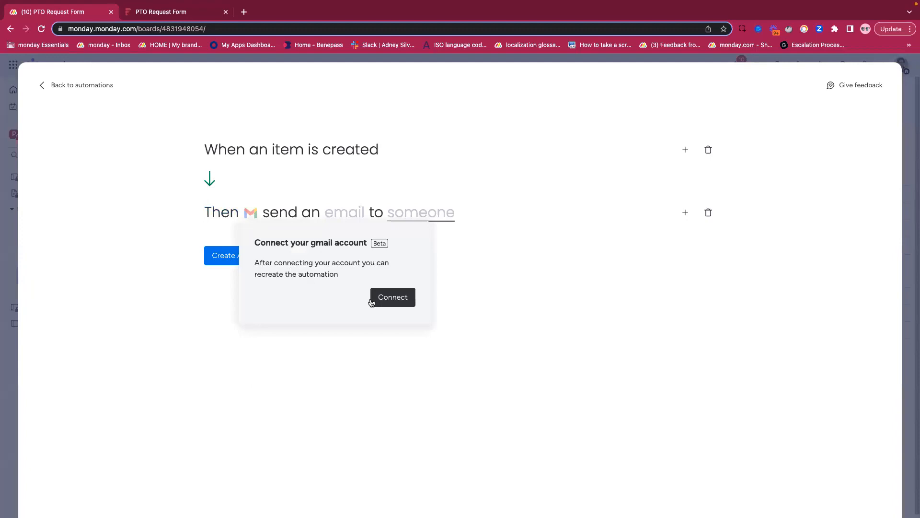
left_click(288, 176)
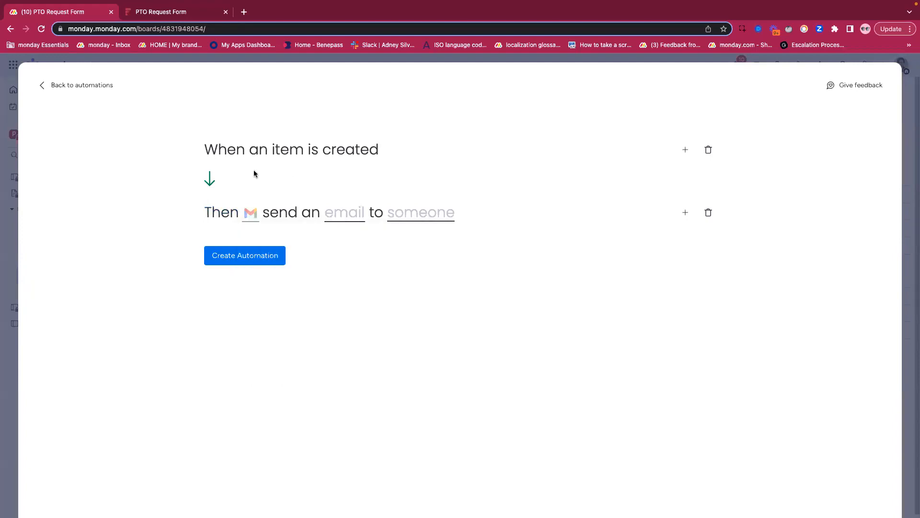
key("ctrl+Right")
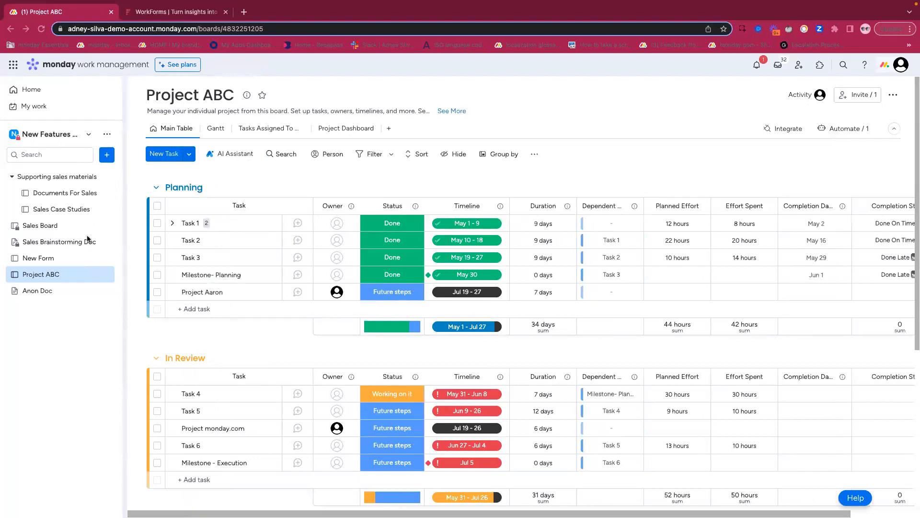
- Add a required Email question to the New Form board's form and close the form editor
left_click(48, 259)
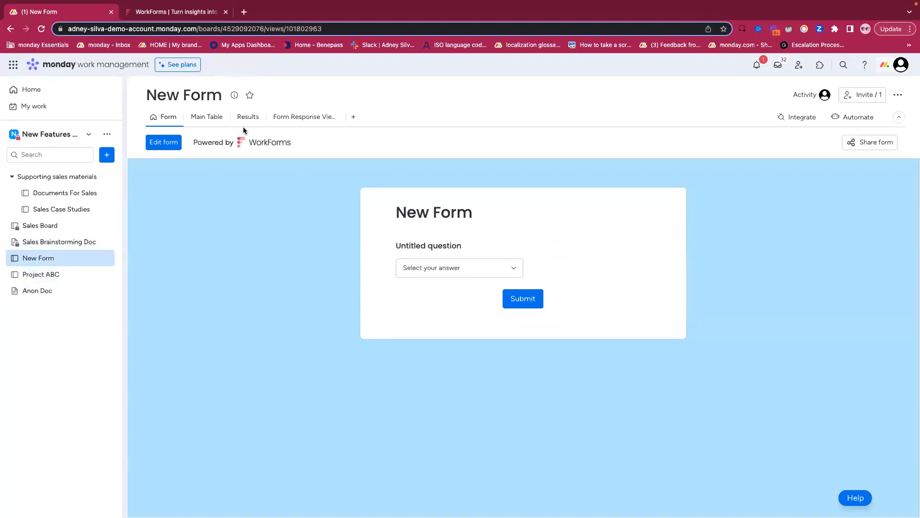
left_click(200, 118)
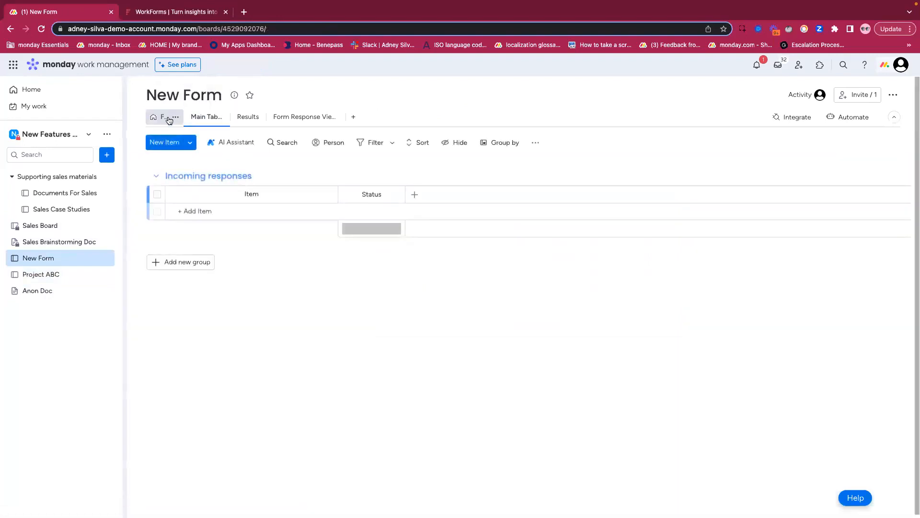
left_click(167, 119)
left_click(165, 143)
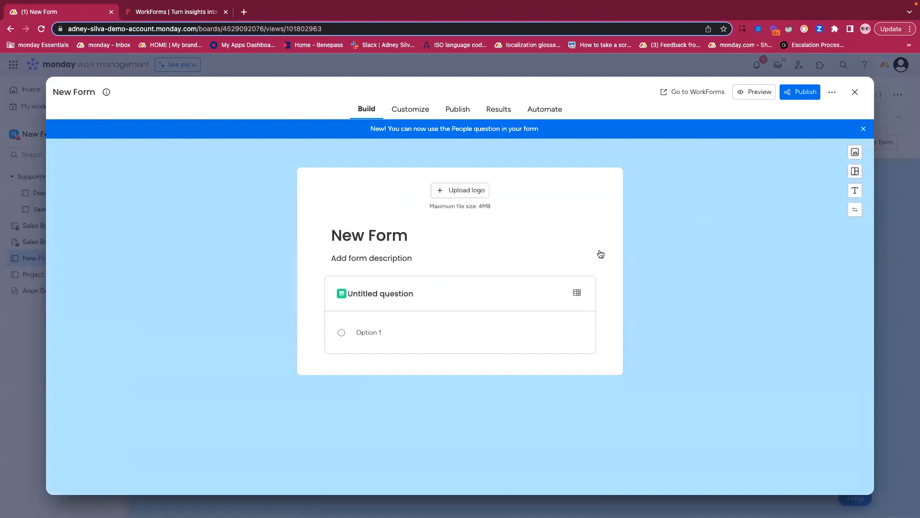
left_click(447, 363)
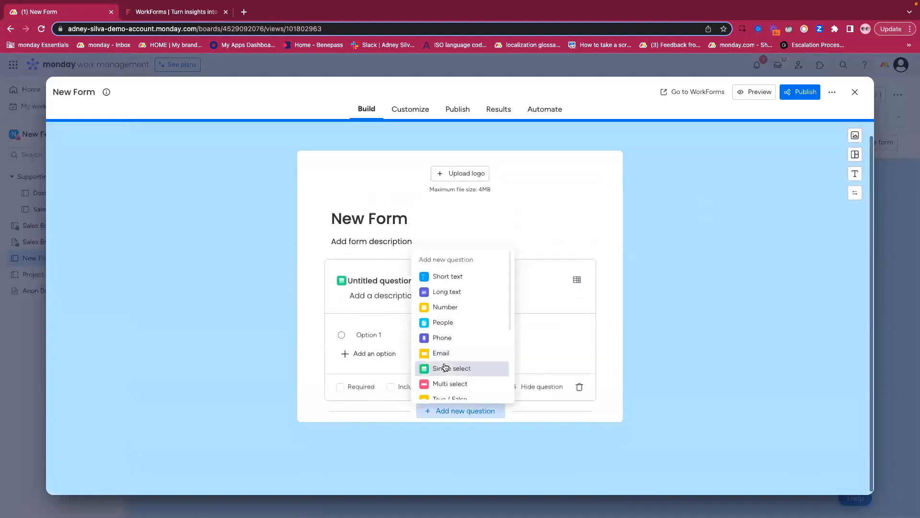
left_click(446, 348)
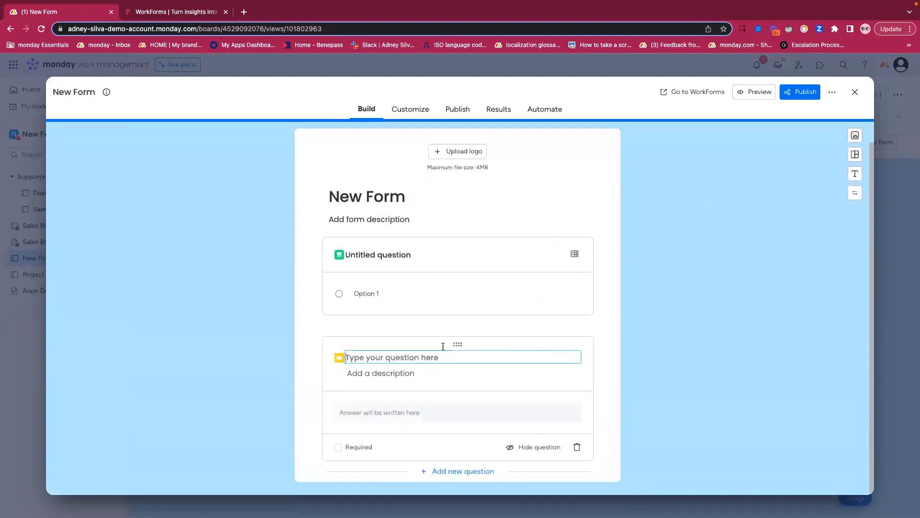
left_click(338, 447)
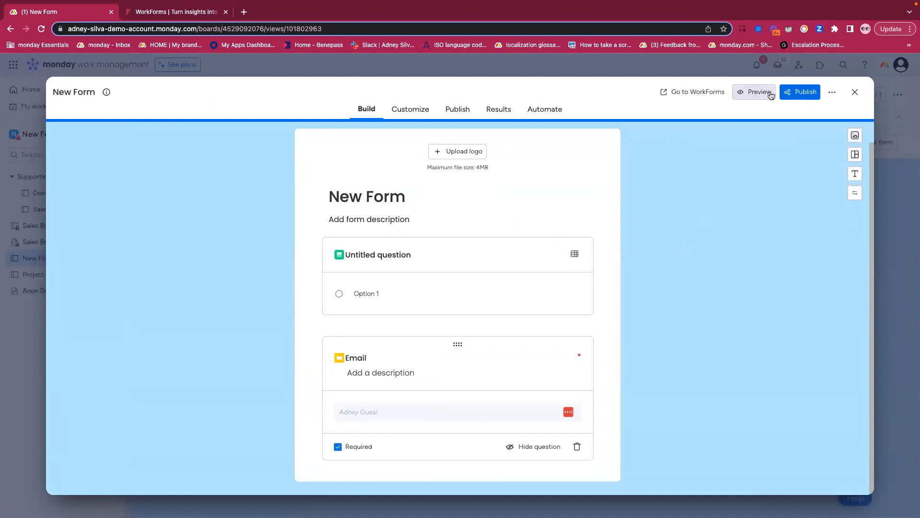
left_click(854, 94)
- Start a custom automation from the New Form board's main table, triggered when an item is created
left_click(206, 117)
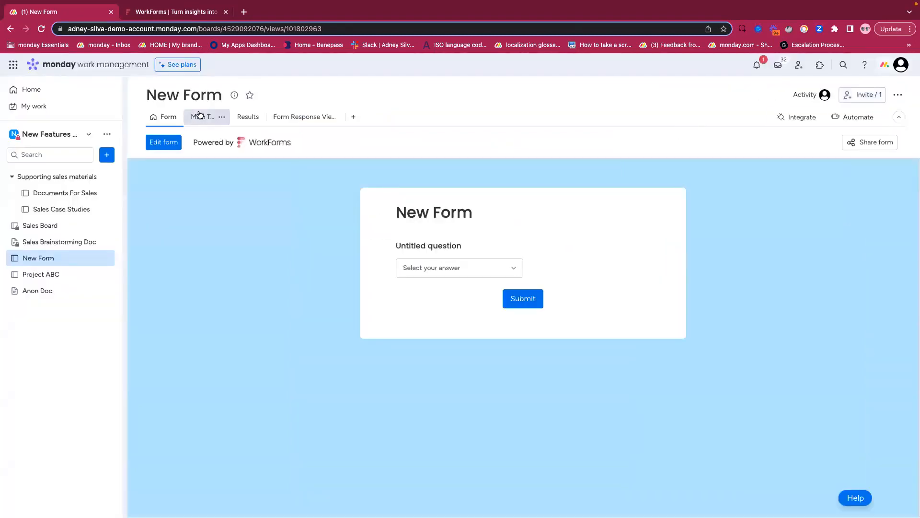
left_click(839, 117)
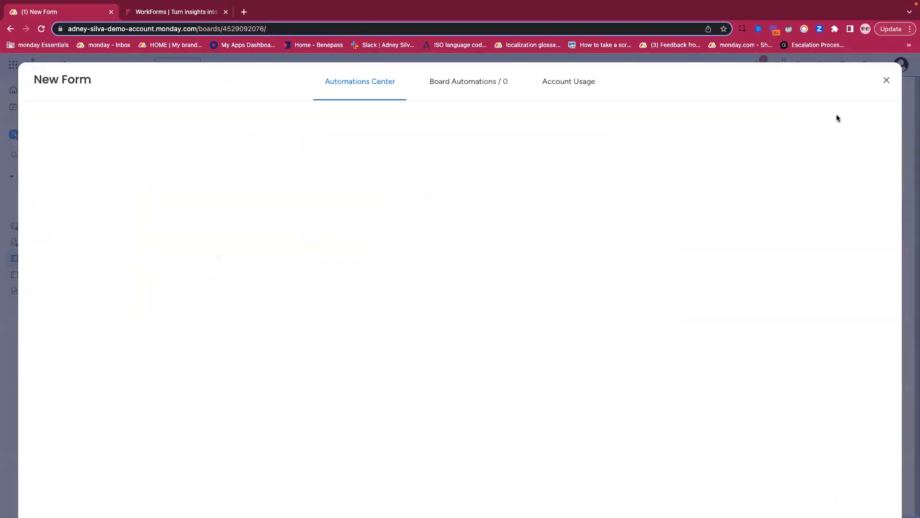
left_click(409, 167)
left_click(261, 151)
type("iem")
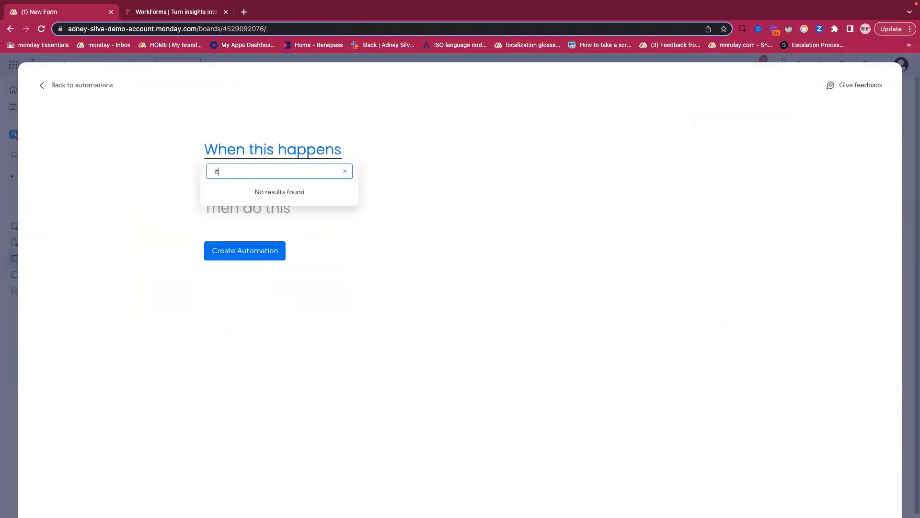
type("em")
left_click(264, 252)
- Set the automation's action to send an email to someone with Gmail, using the already connected account
left_click(254, 271)
type("send")
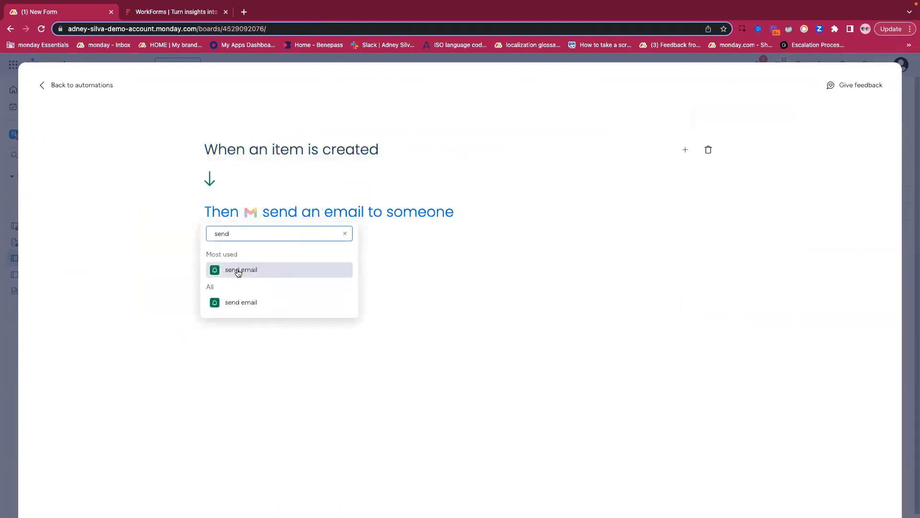
left_click(238, 271)
left_click(251, 216)
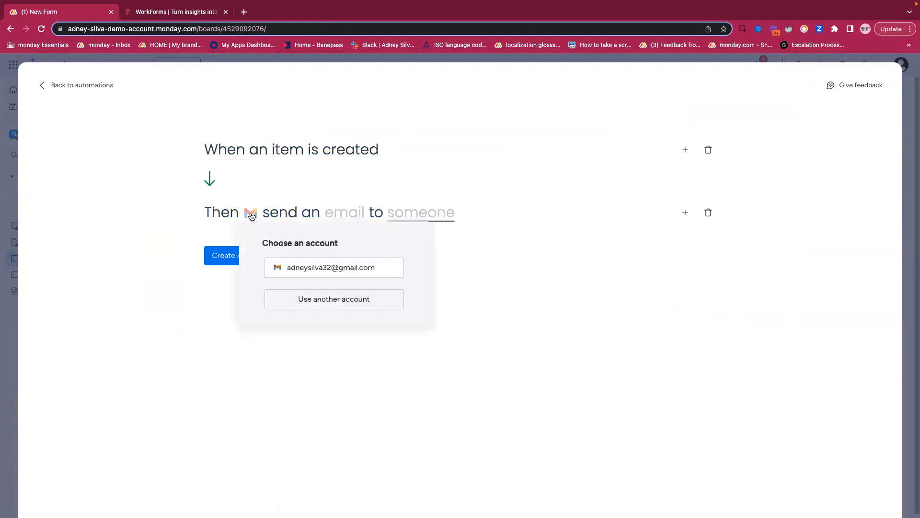
left_click(304, 269)
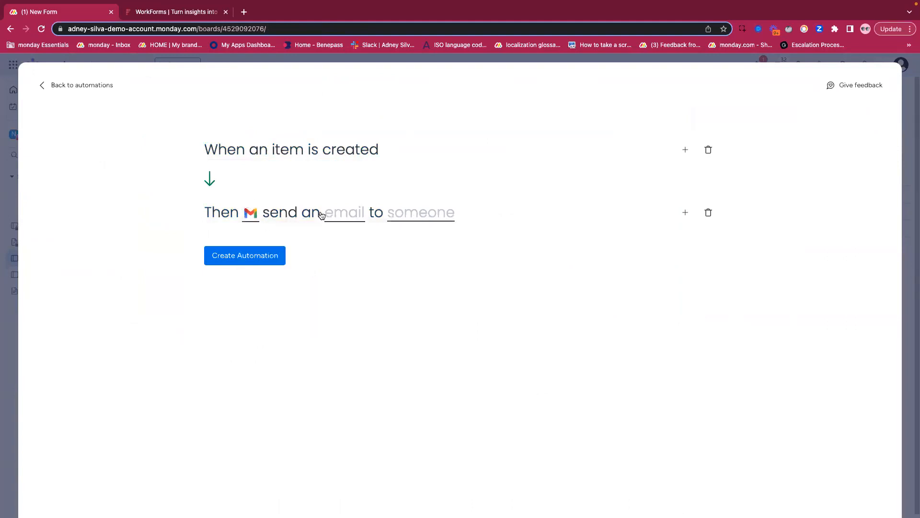
- Set the automated email's subject to "Hello! Thanks for submitting :)"
left_click(337, 217)
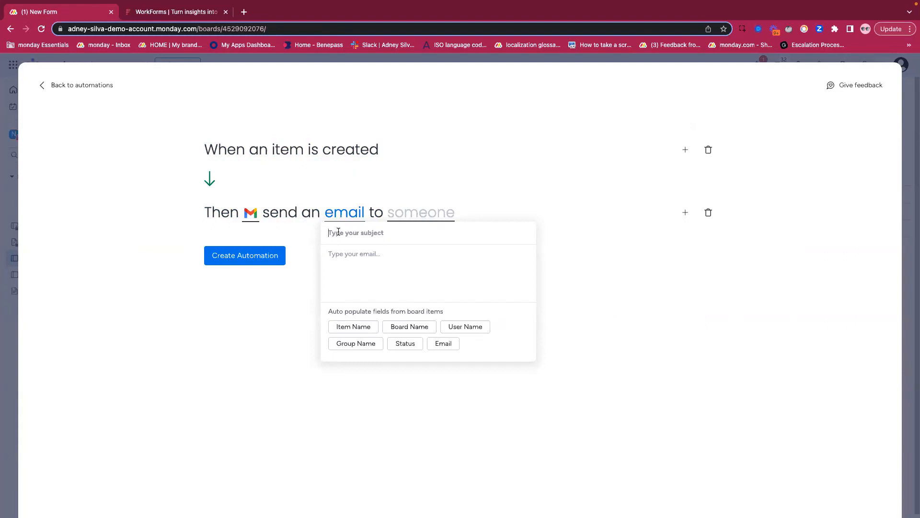
left_click(338, 231)
type("Hello! Thanks for submitting :")
- Write the email body: "Hi" with the Item Name field, and "Thank you for submitting this form. Confirming that we have received it."
left_click(332, 258)
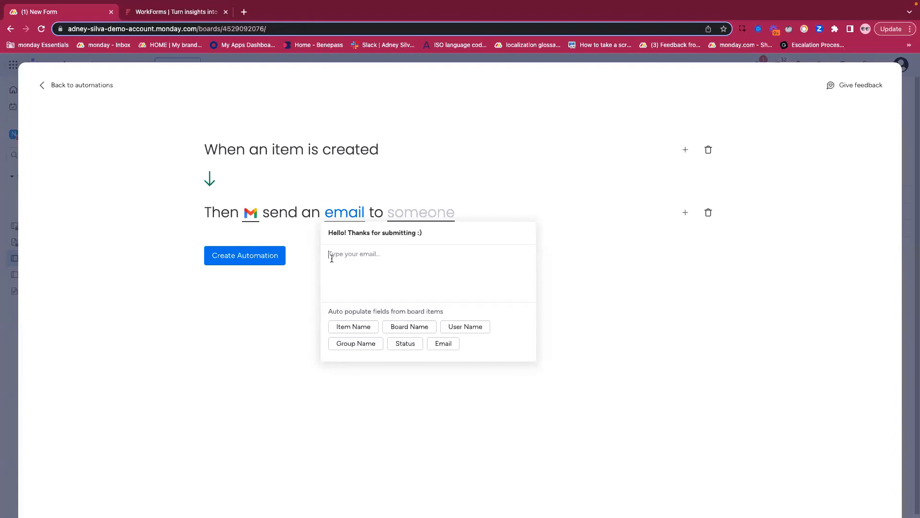
type("Hi")
left_click(355, 328)
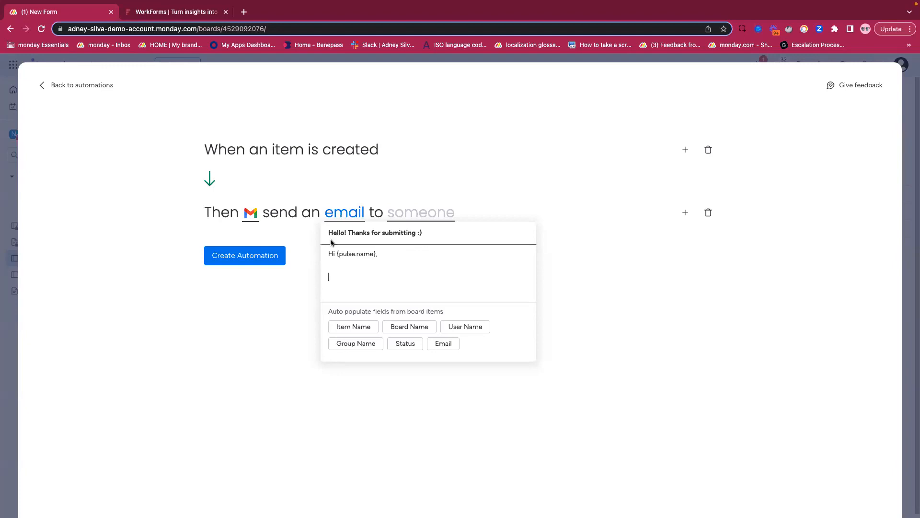
type("Thank you for sub")
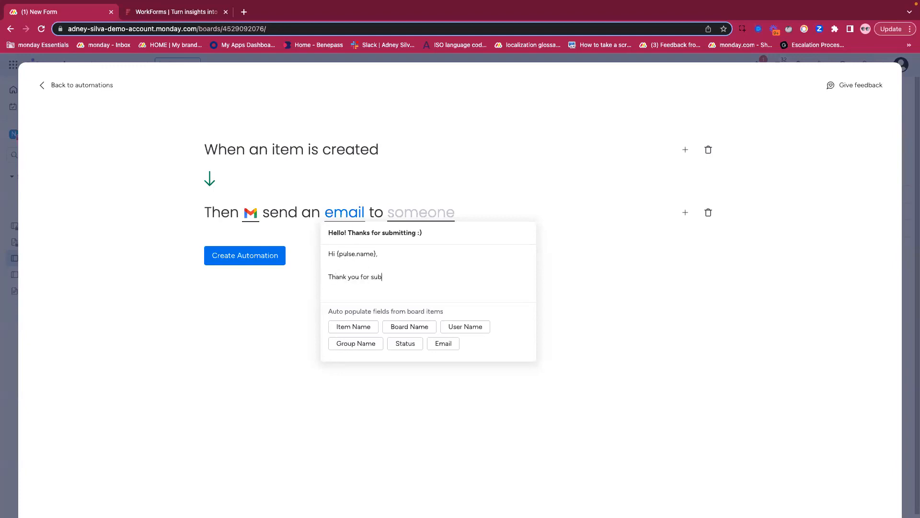
type("mitting this form. Confirming that we have receiv")
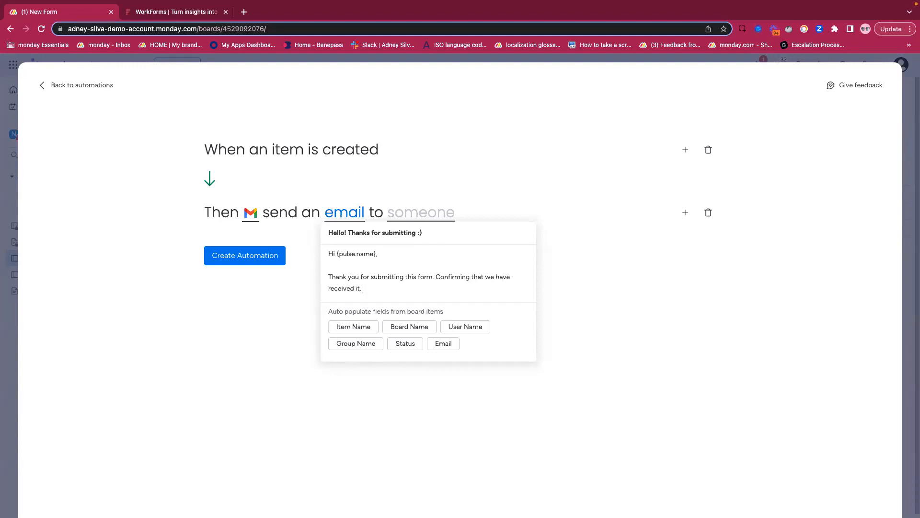
type("ed it.")
- Add a "Q1:" line with the Status field and a "Q2:" line with the Email field to the body, and review the message
key("Return")
key("Return")
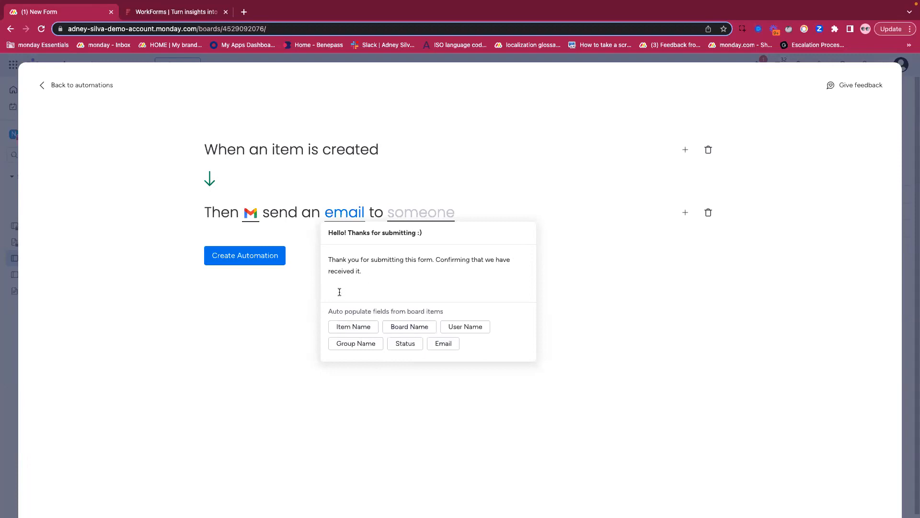
type("Q1:")
left_click(399, 343)
key("Return")
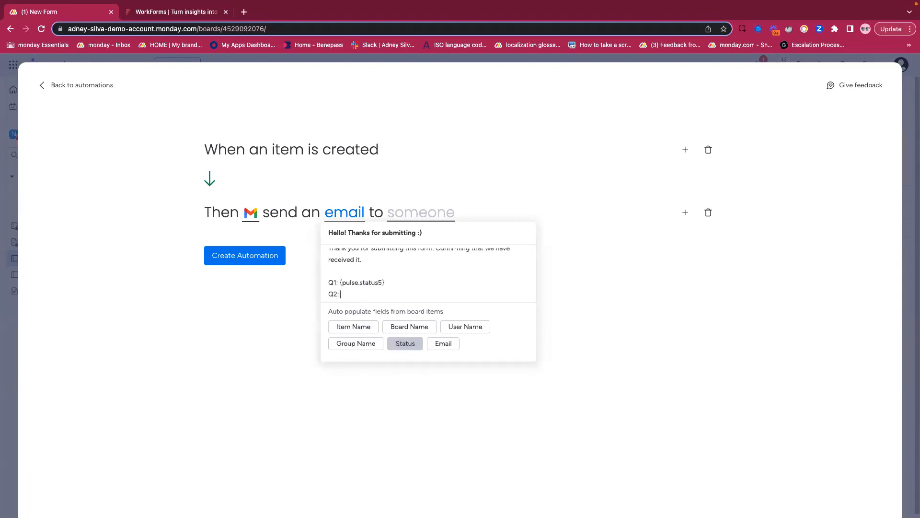
left_click(442, 343)
scroll(394, 286, "up", 3)
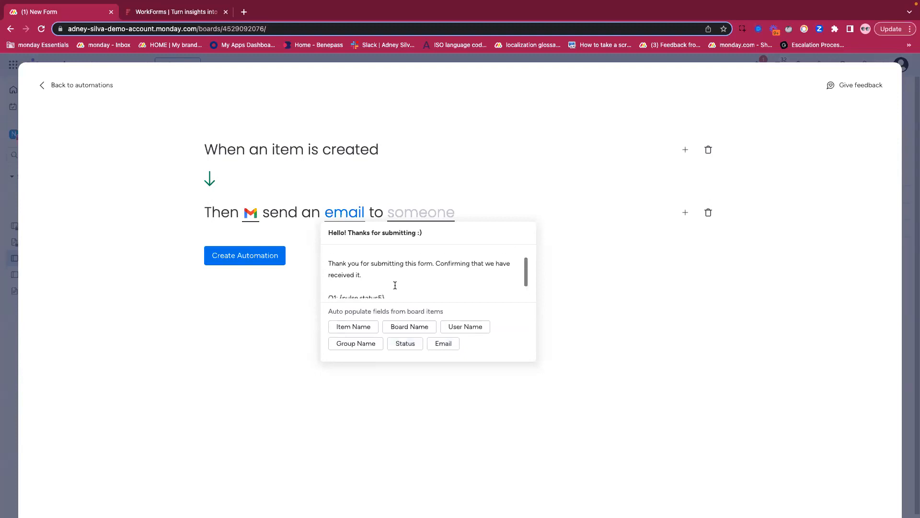
scroll(388, 289, "down", 3)
left_click(307, 273)
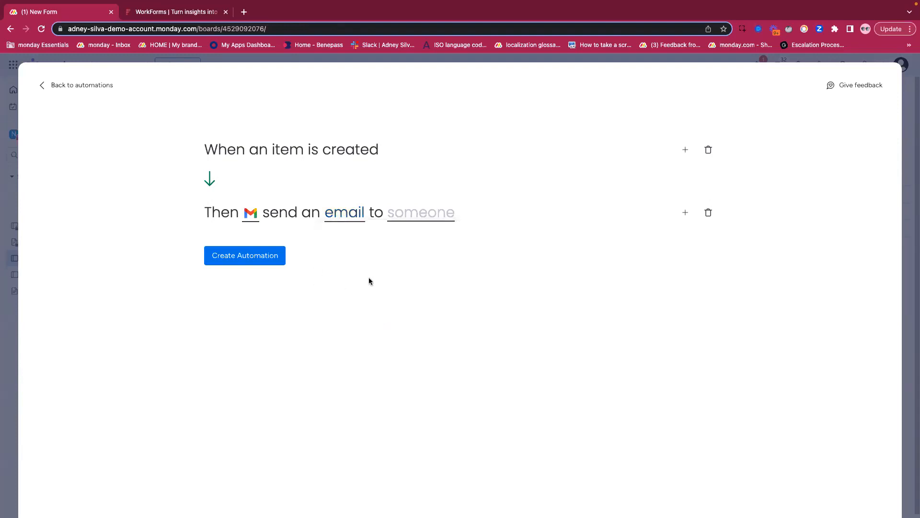
left_click(347, 213)
scroll(375, 293, "down", 3)
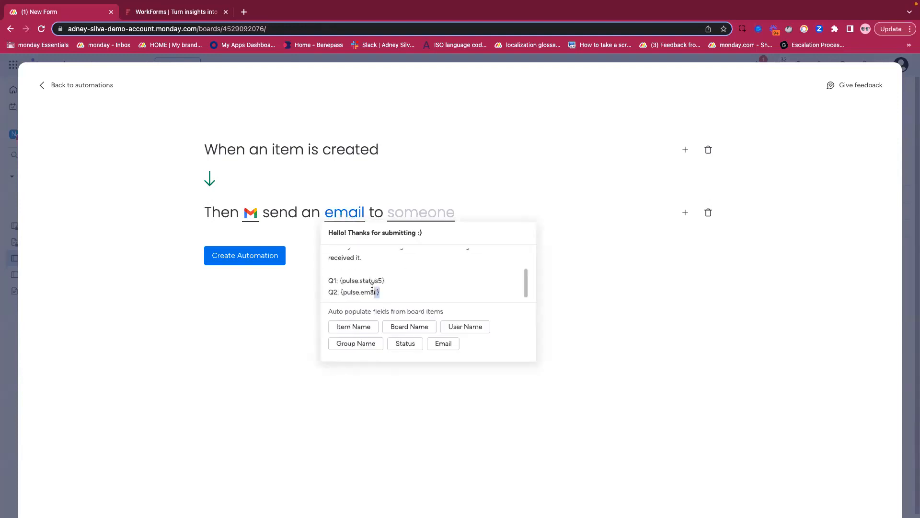
scroll(379, 273, "up", 3)
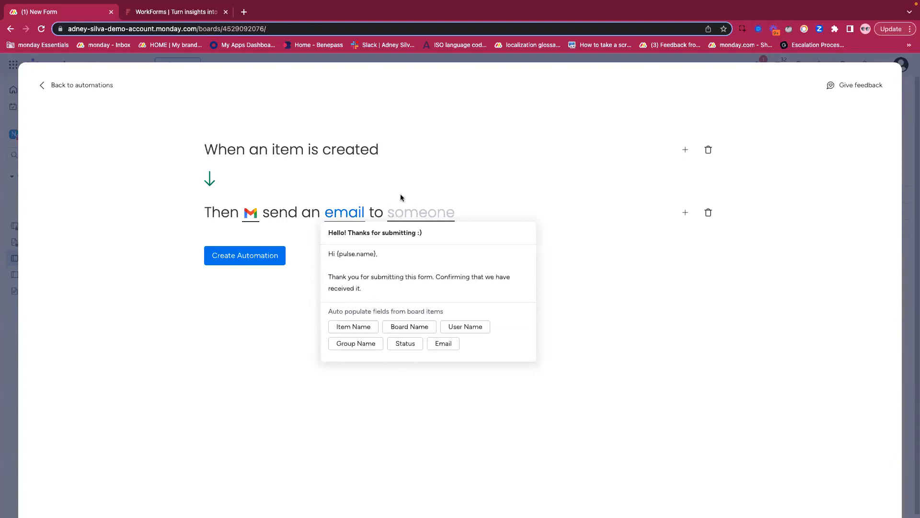
- Send the email to the board's Email column, create the automation, and close the automations window
left_click(405, 212)
left_click(402, 214)
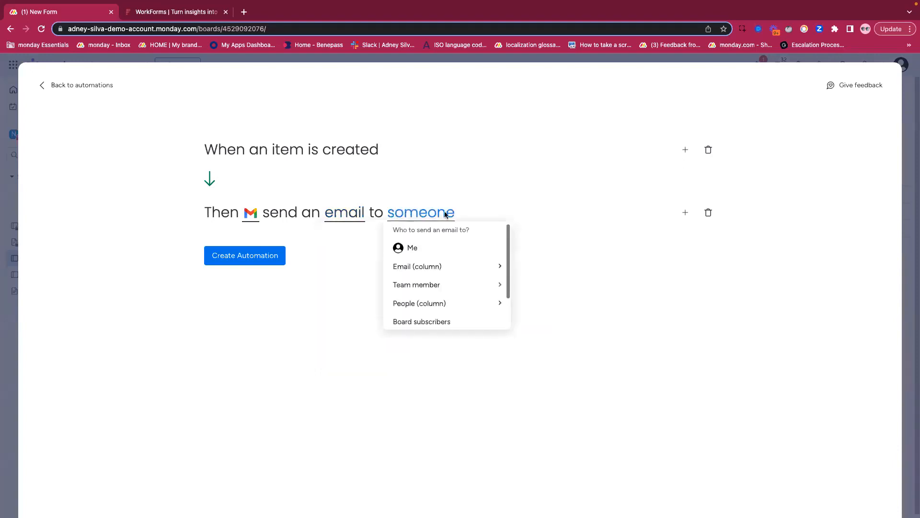
left_click(418, 266)
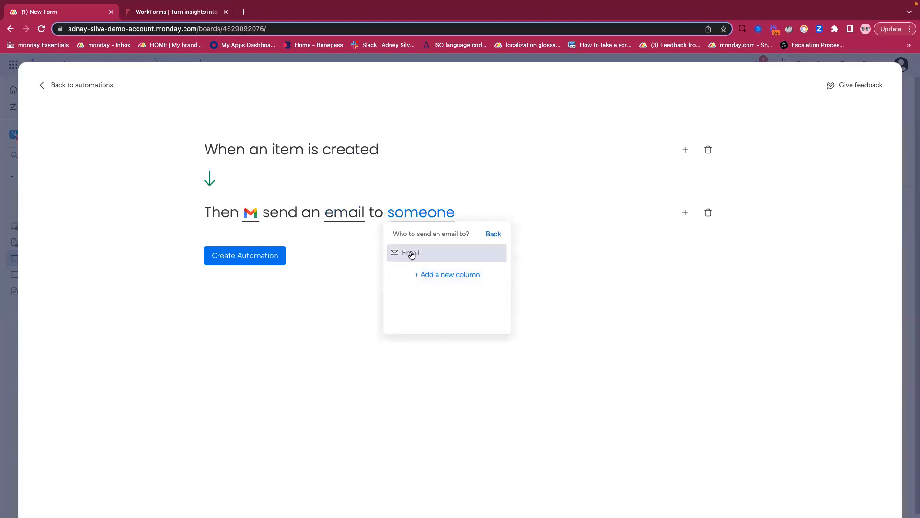
left_click(411, 254)
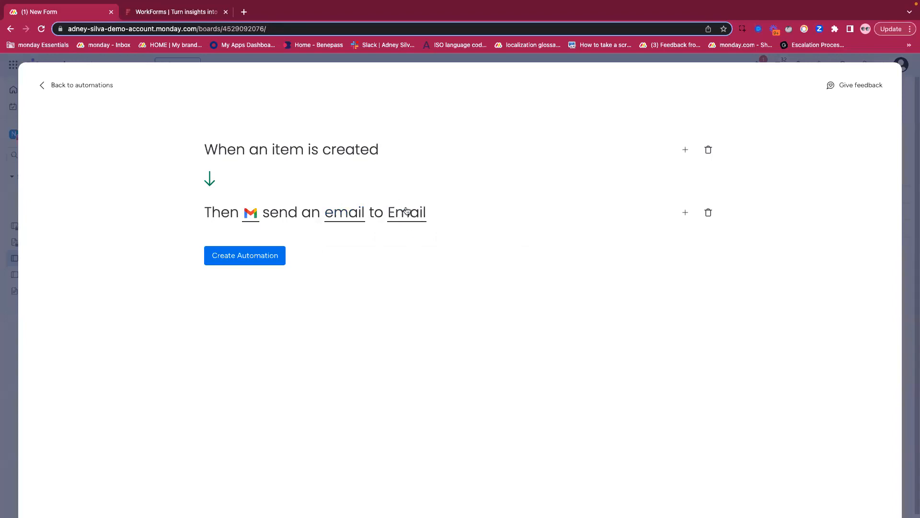
left_click(230, 252)
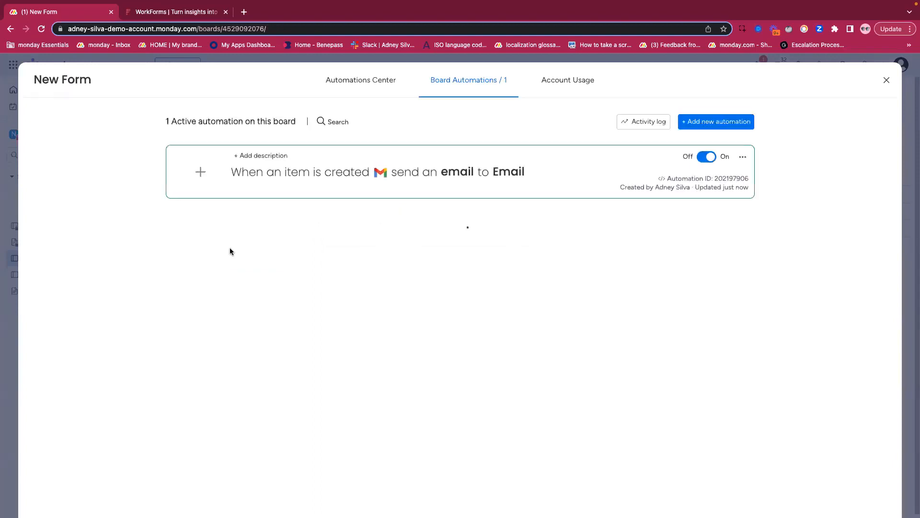
left_click(887, 81)
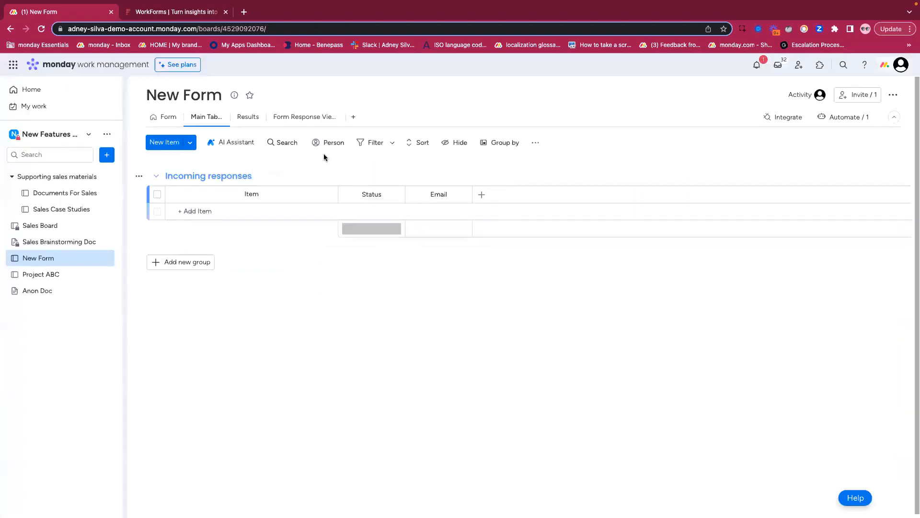
- Submit a test response to New Form with Option 1 selected and the respondent's email address filled in
left_click(167, 117)
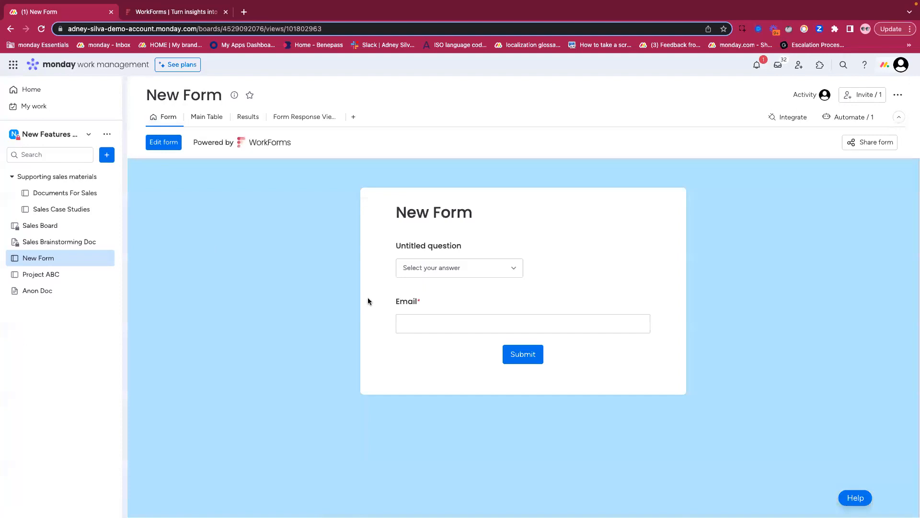
left_click(453, 267)
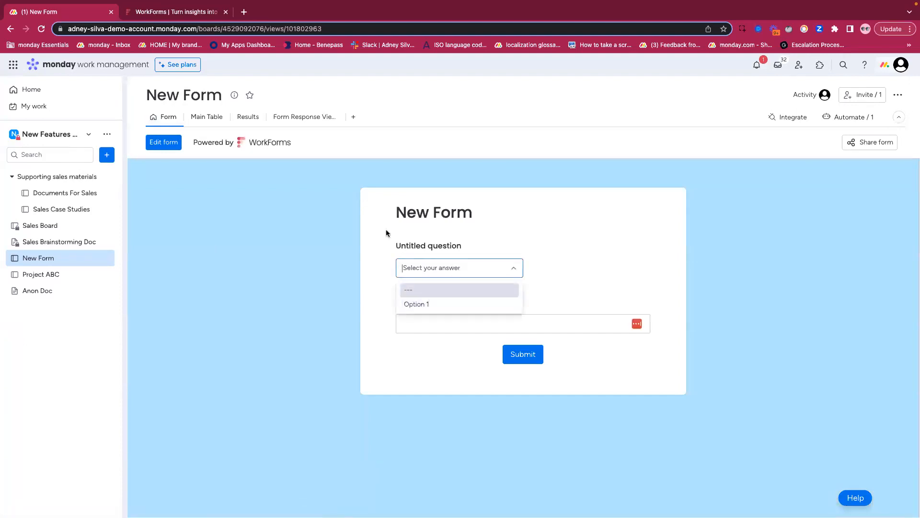
left_click(387, 233)
left_click(461, 270)
left_click(446, 302)
left_click(434, 318)
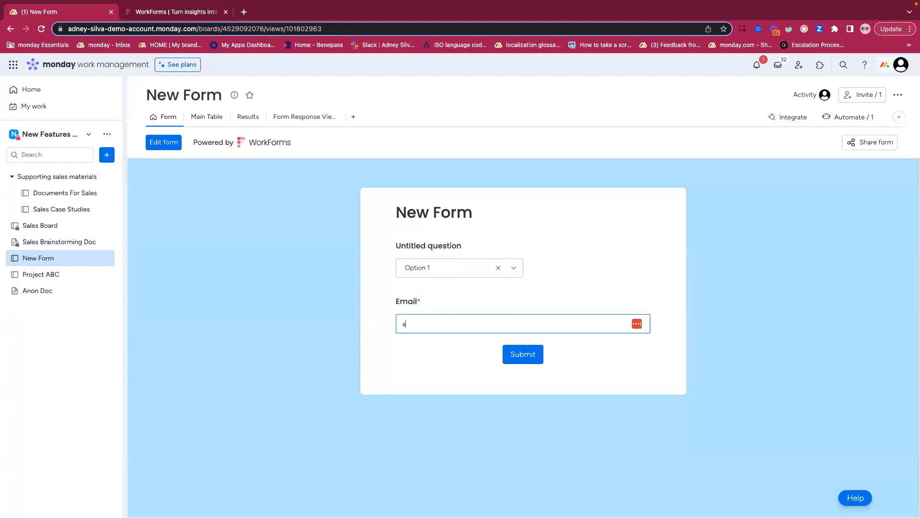
key("Tab")
left_click(523, 354)
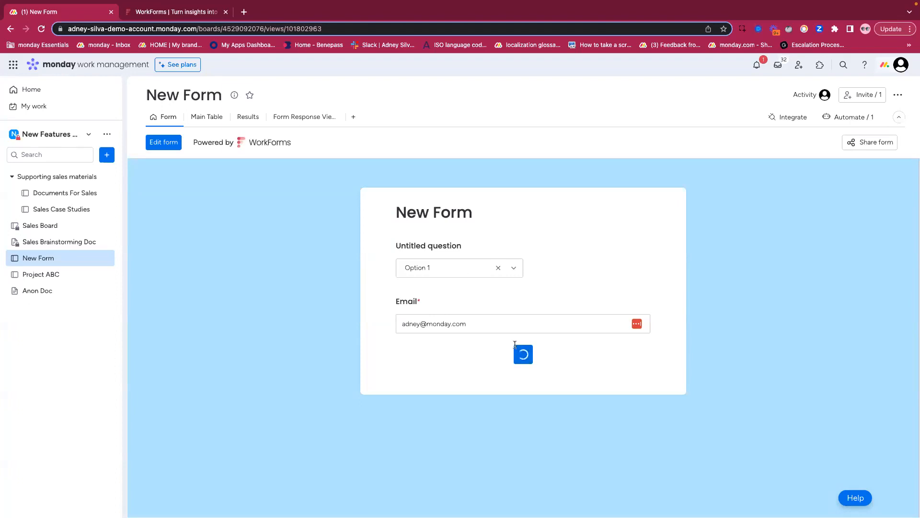
- Open the incoming form answer in the main table and read the full outgoing email in its updates
left_click(206, 117)
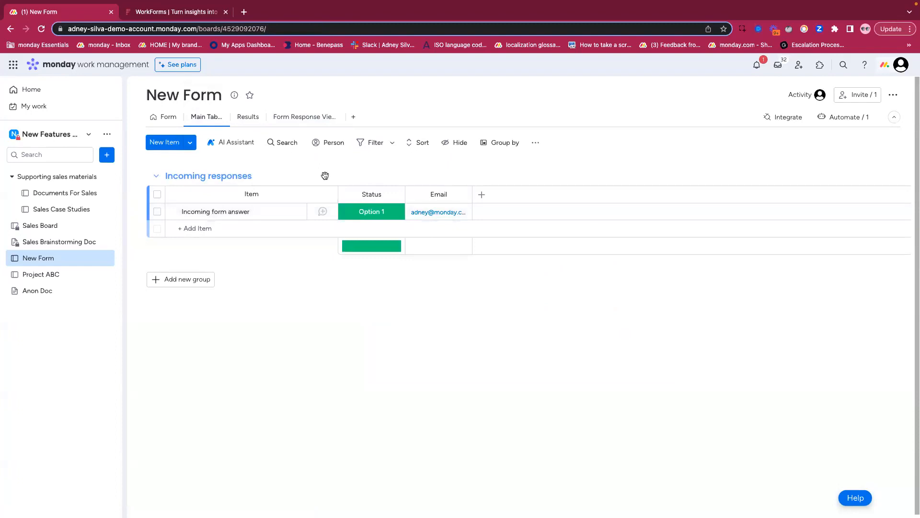
left_click(282, 211)
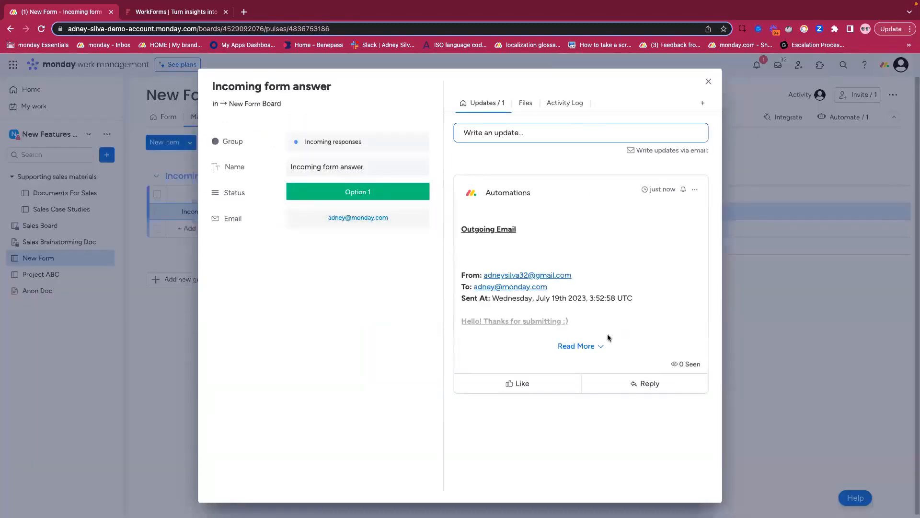
left_click(583, 347)
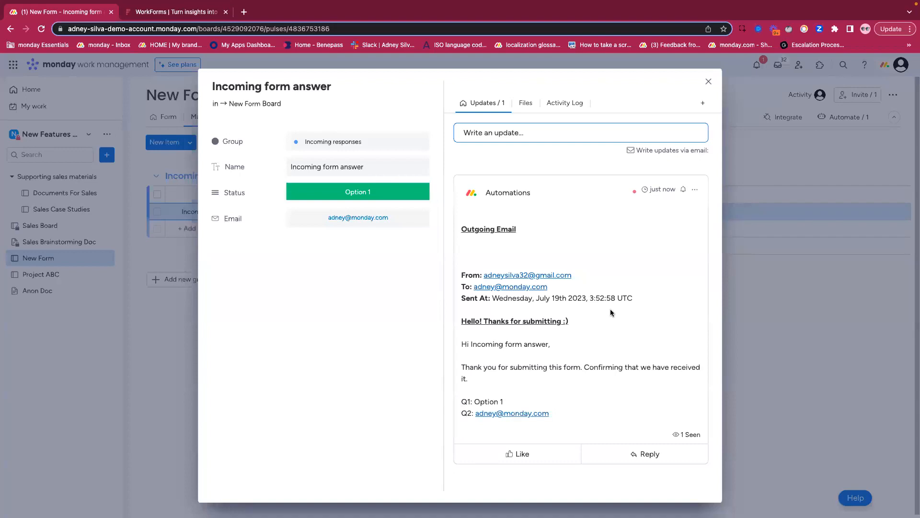
- Close the form answer and open the board's existing automation that sends a Gmail email when an item is created
left_click(709, 83)
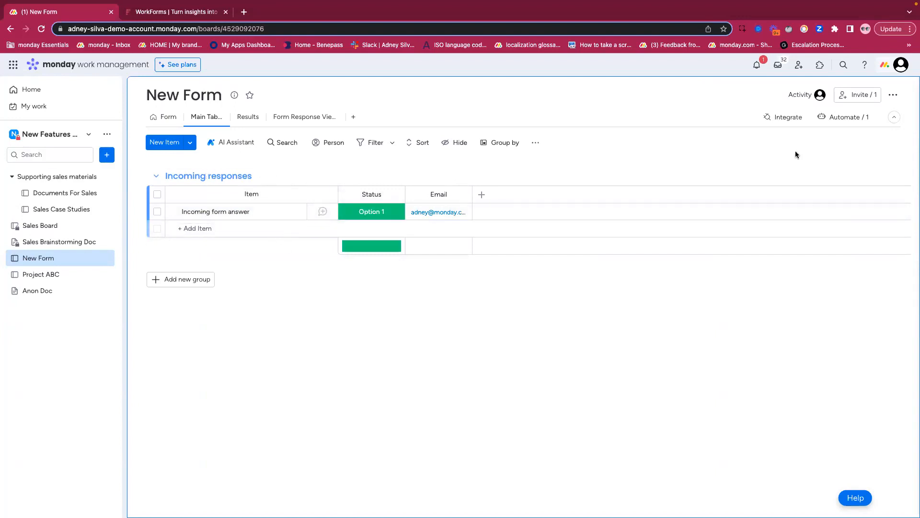
left_click(788, 119)
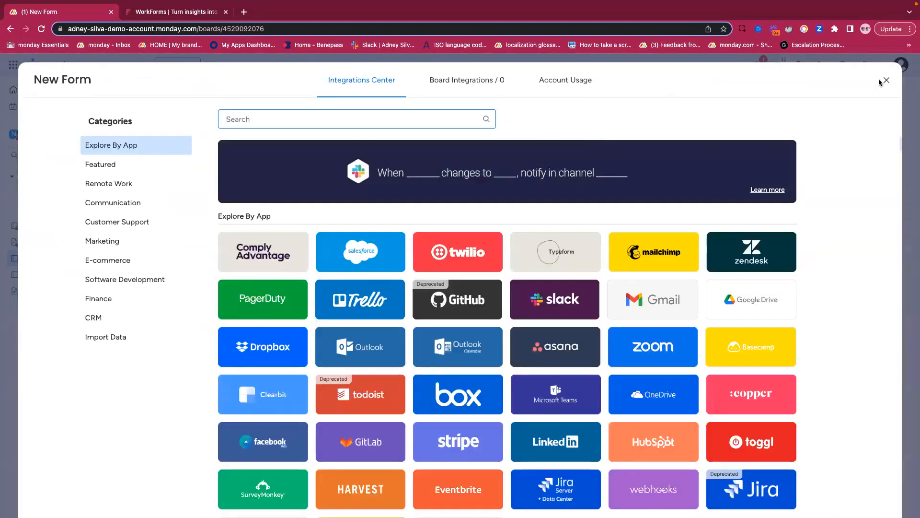
left_click(887, 78)
left_click(836, 117)
left_click(460, 168)
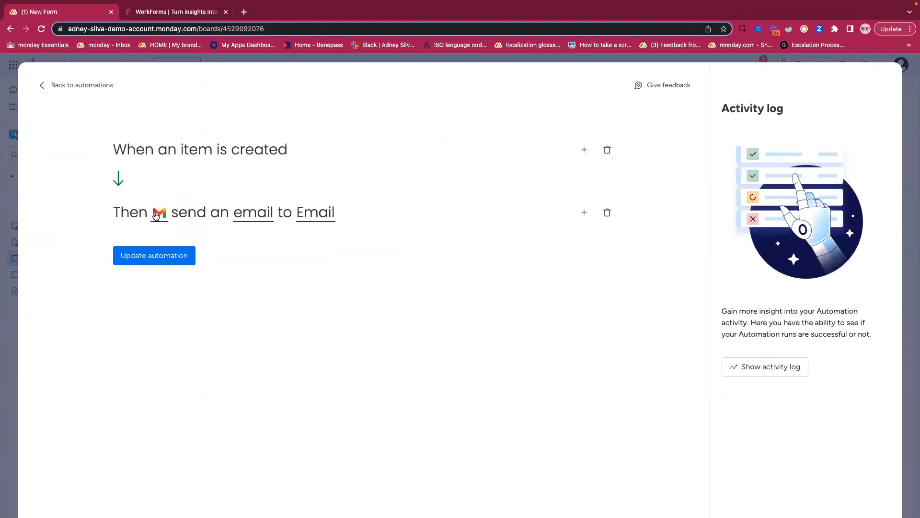
- View the automation's Gmail sender account choices, open the sign-in for using another account, and return to the New Form board
left_click(159, 212)
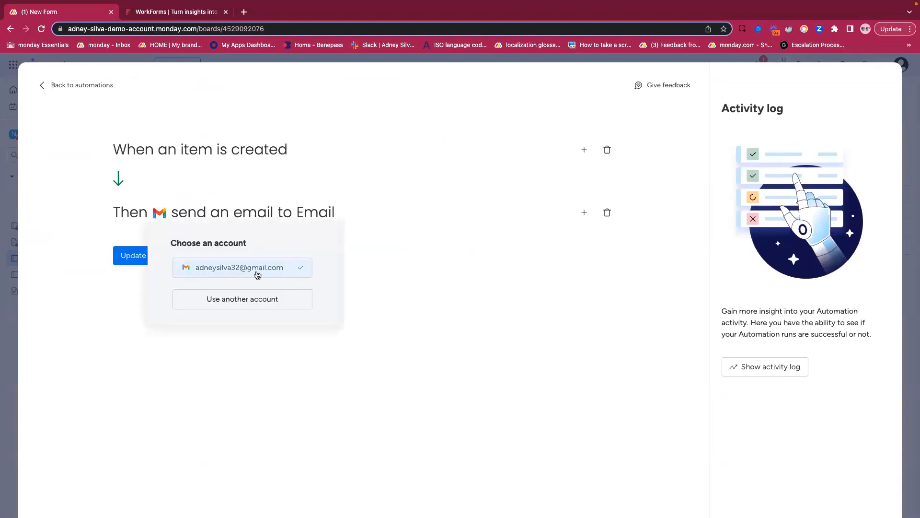
left_click(247, 302)
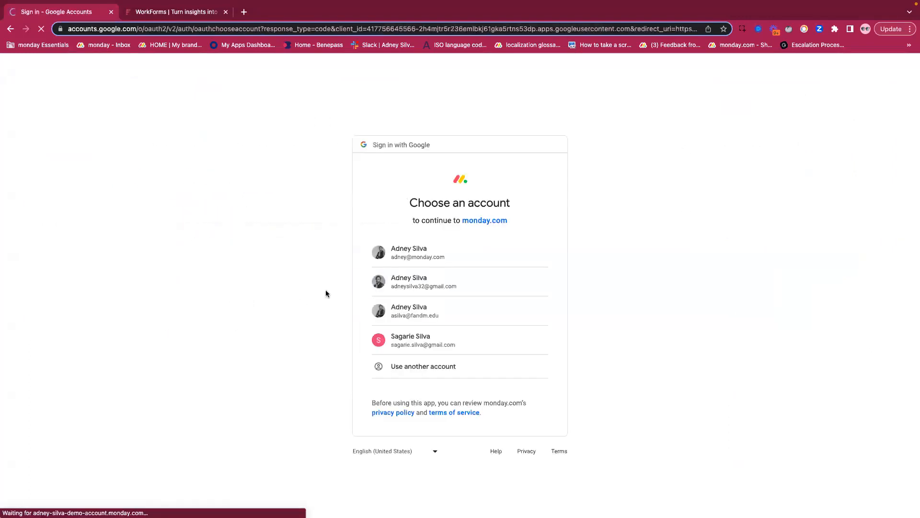
left_click(9, 31)
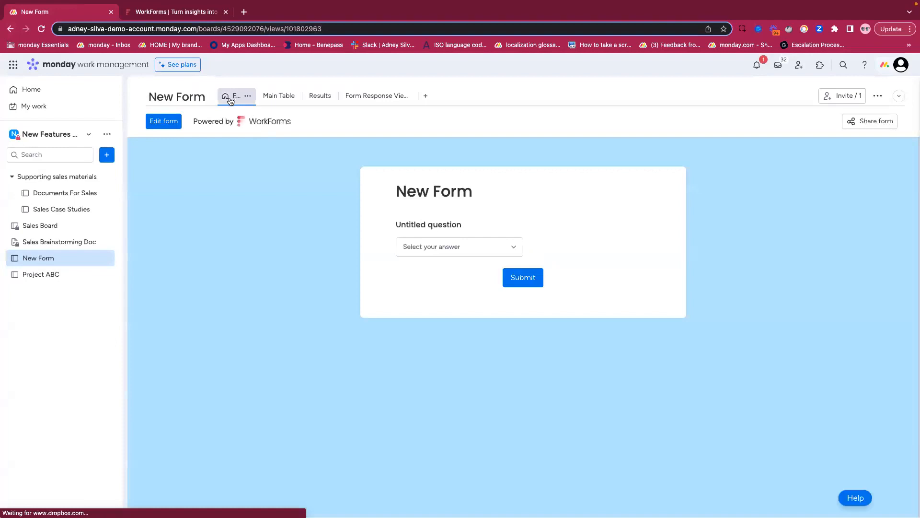
- Show New Form's main table and switch to the full-screen presentation's Resources slide
left_click(283, 99)
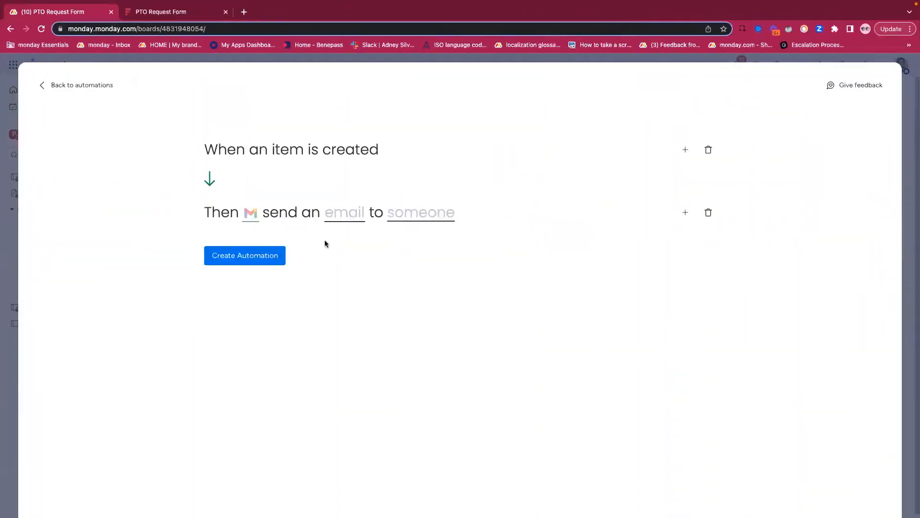
key("ctrl+Left")
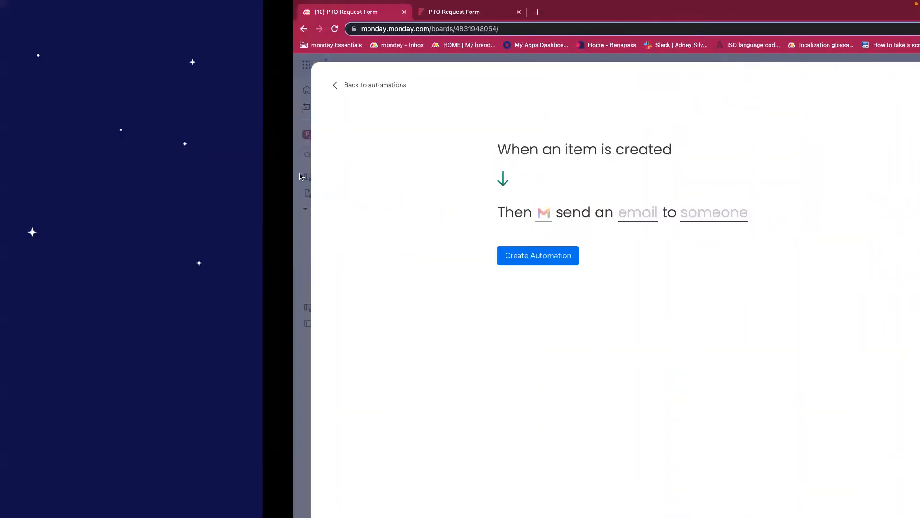
key("Right")
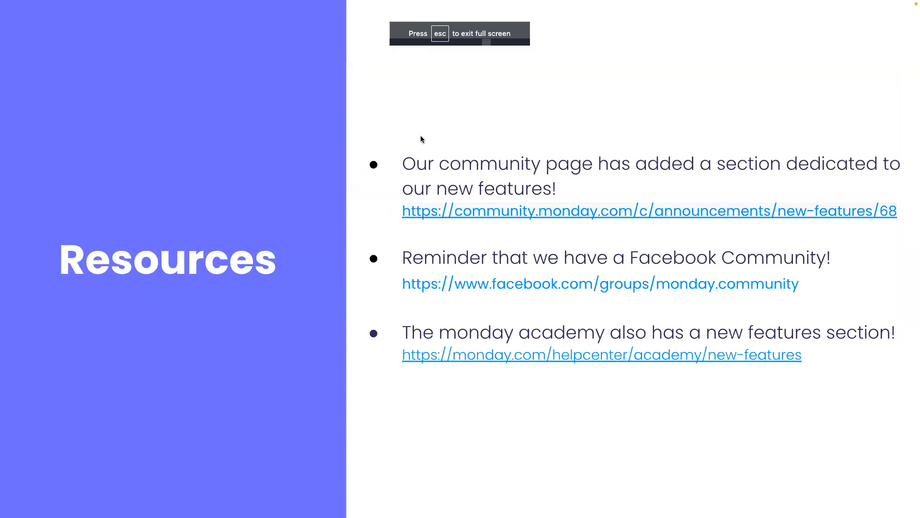